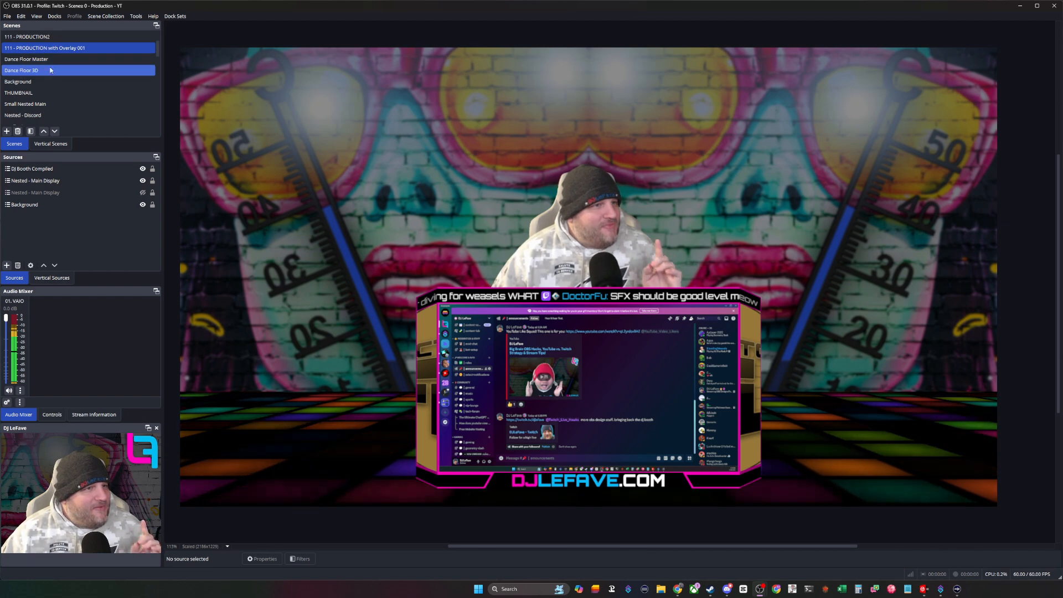
- Load alpha-gaming-bent-camera.shader as the shader text file in the User-defined shader filter of the DJ Booth ADD STUFF HERE scene
scroll(52, 74, down, 3)
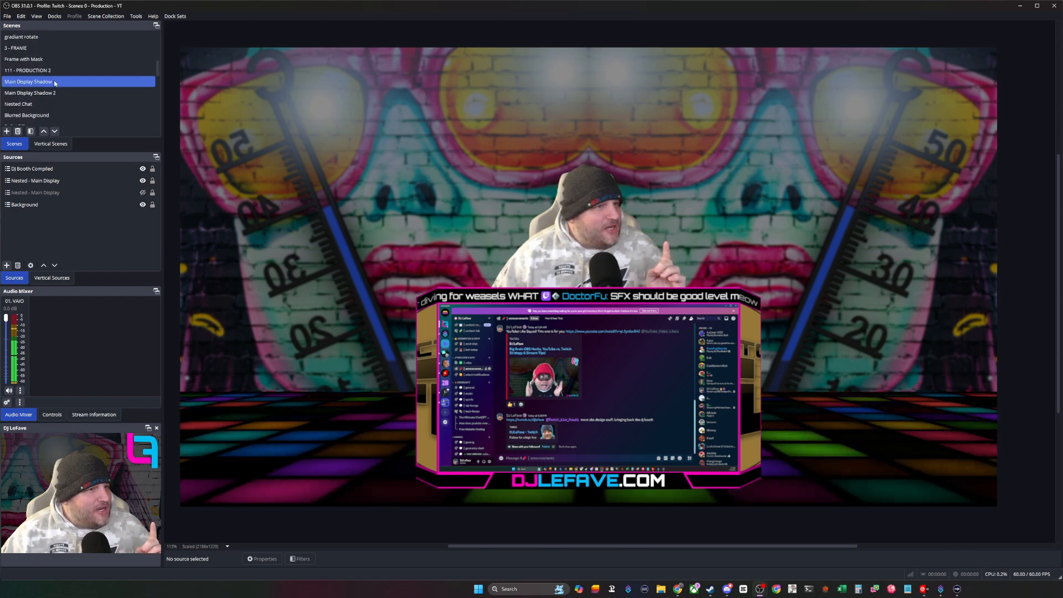
scroll(54, 81, up, 5)
click(54, 60)
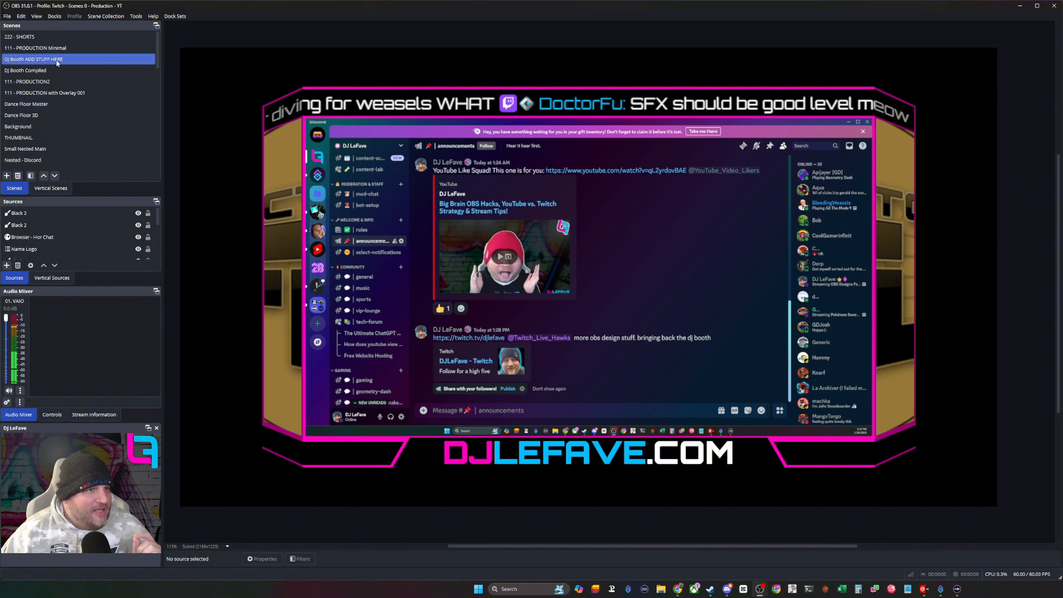
right_click(57, 63)
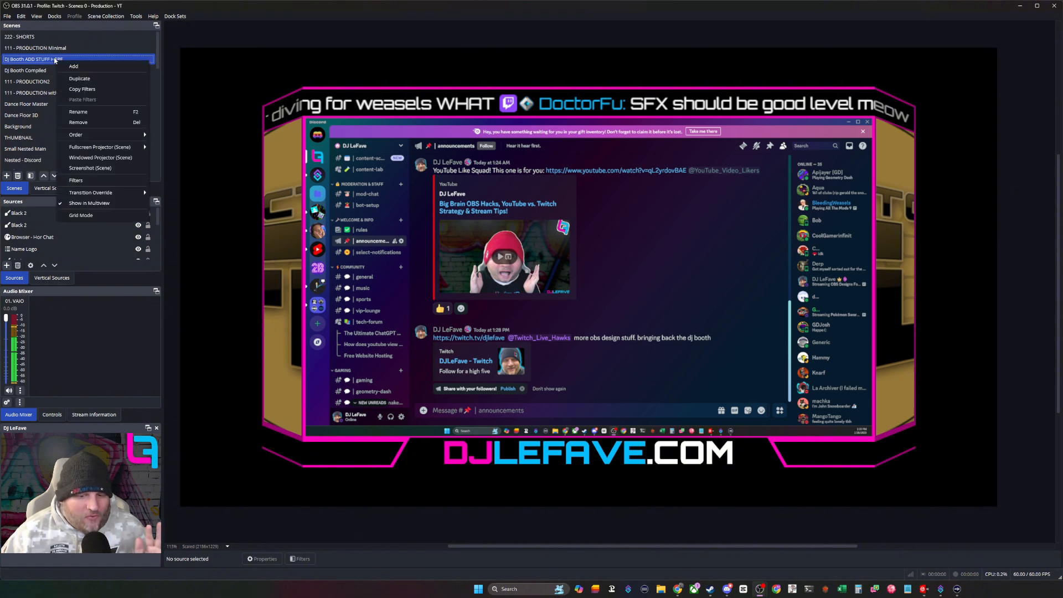
click(93, 181)
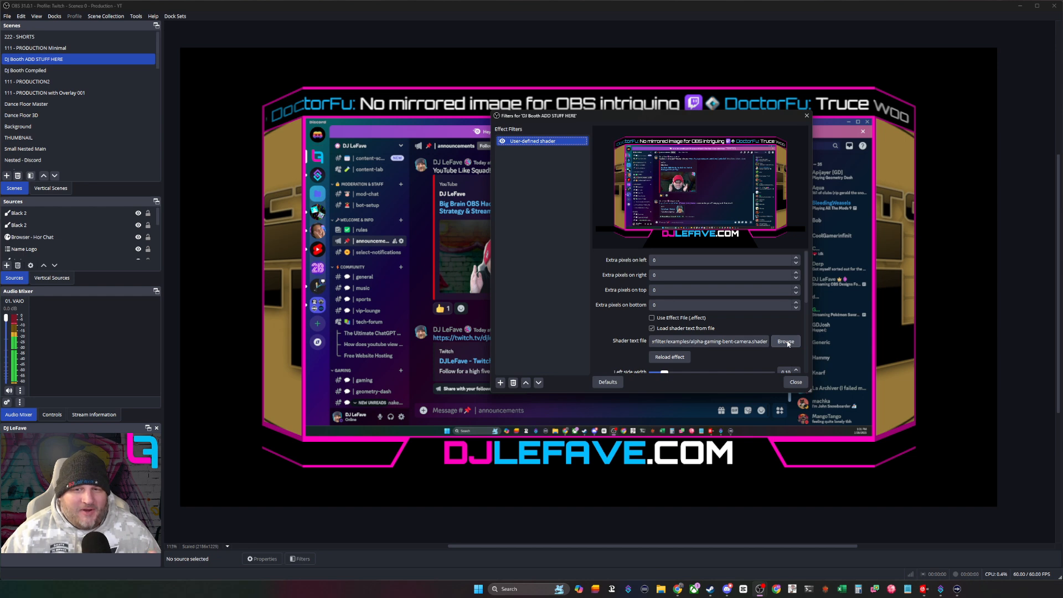
click(786, 341)
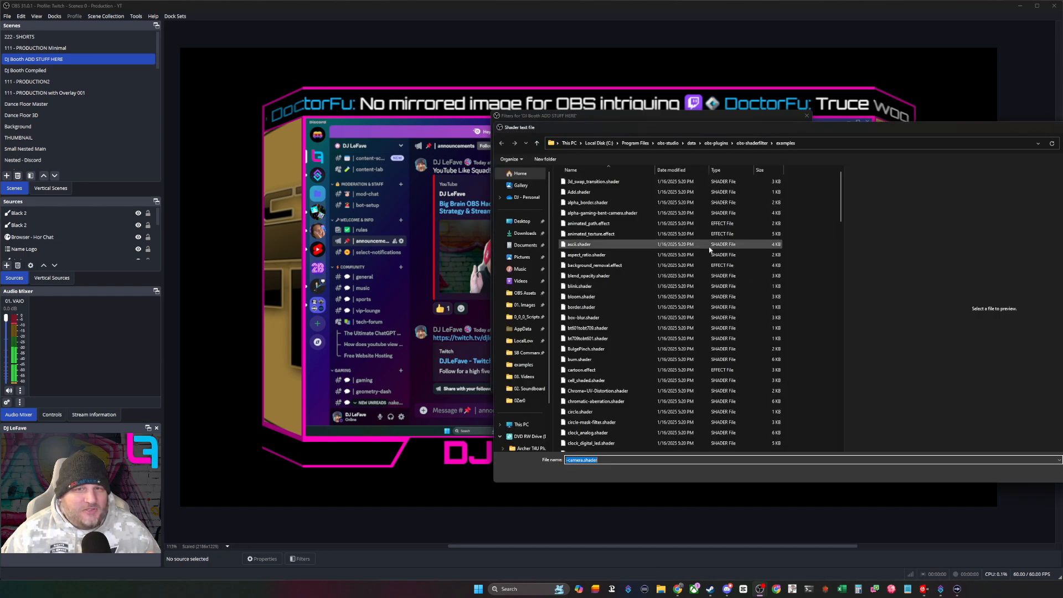
click(588, 215)
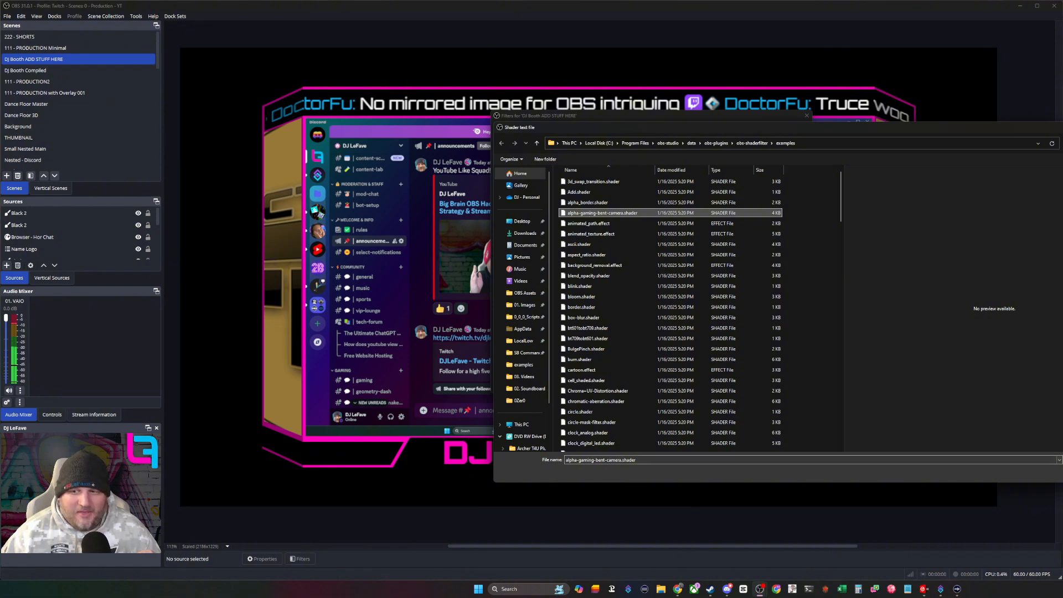
double_click(587, 213)
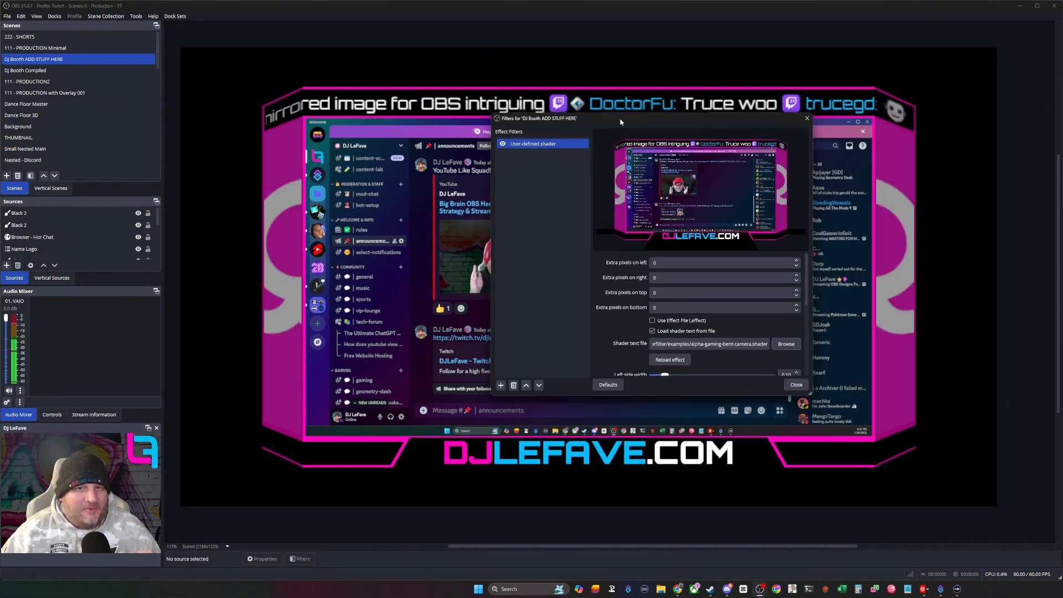
- Toggle the User-defined shader filter off and on to compare the flat and bent booth, and close the filters
drag(619, 121, 555, 145)
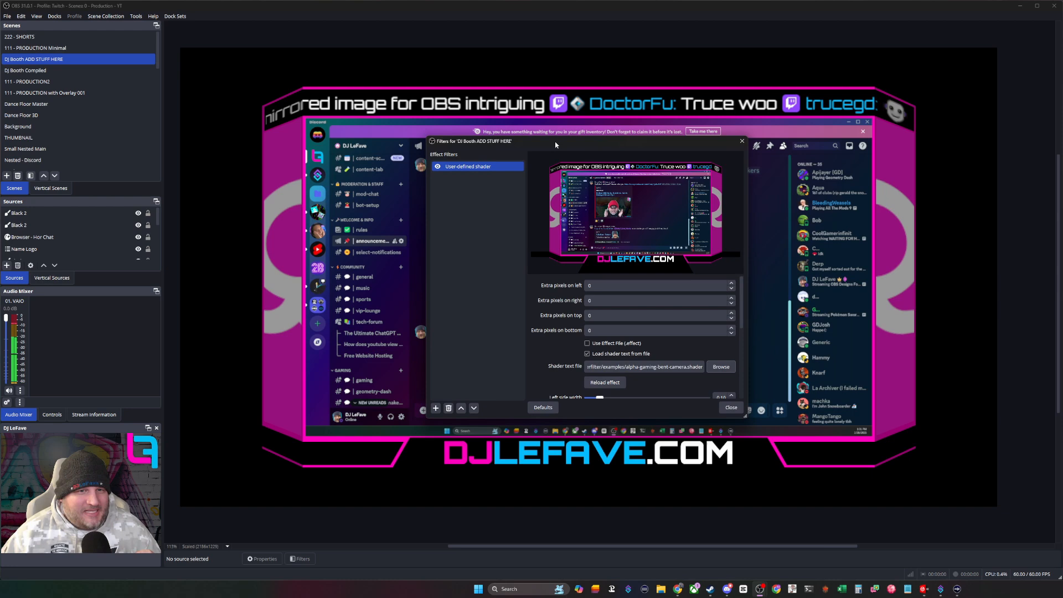
click(438, 166)
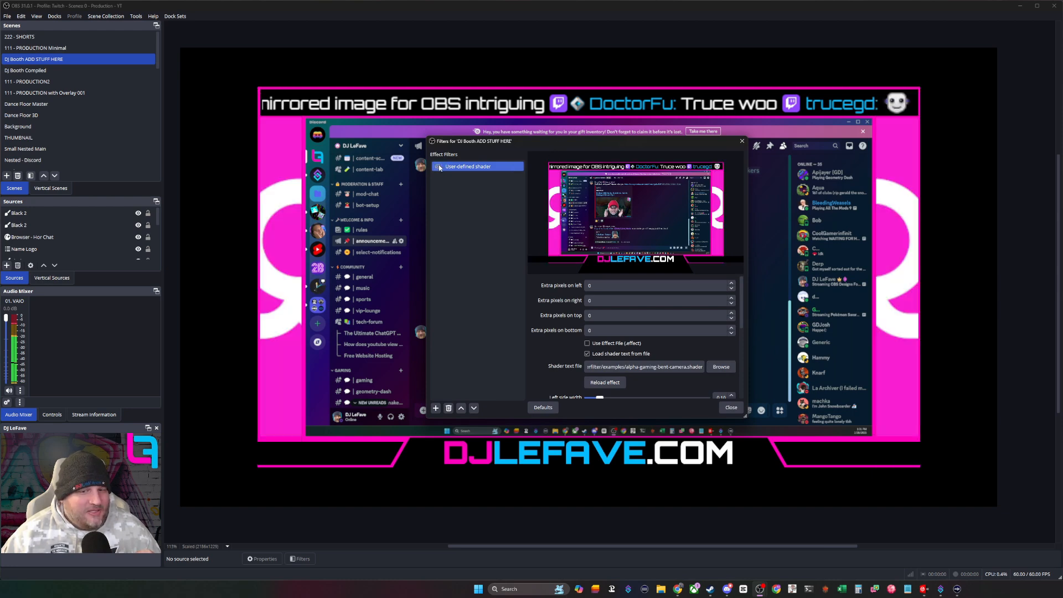
drag(548, 144, 632, 313)
click(523, 336)
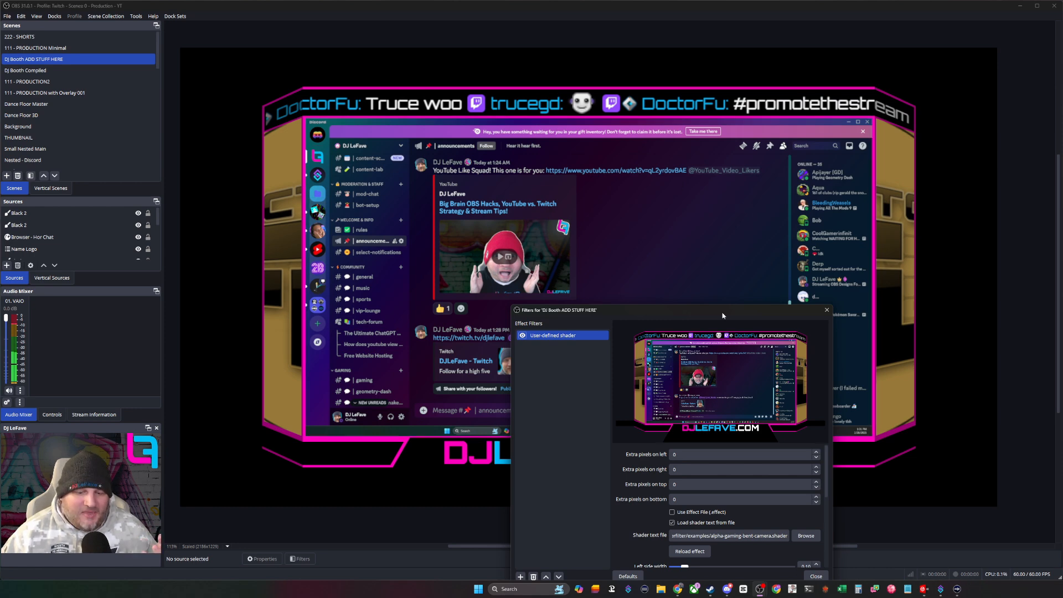
drag(723, 315, 628, 155)
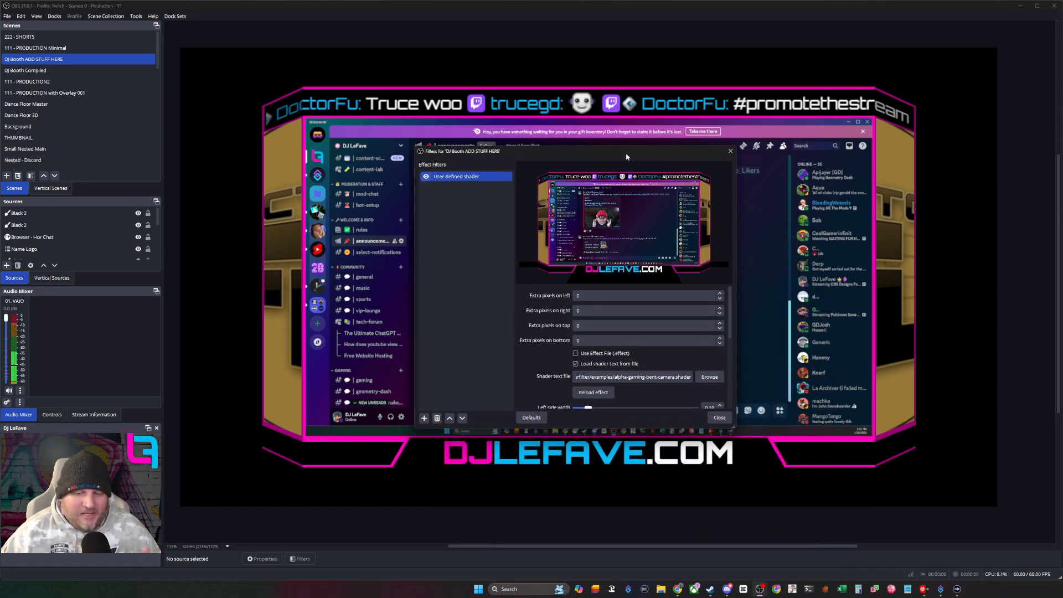
click(720, 418)
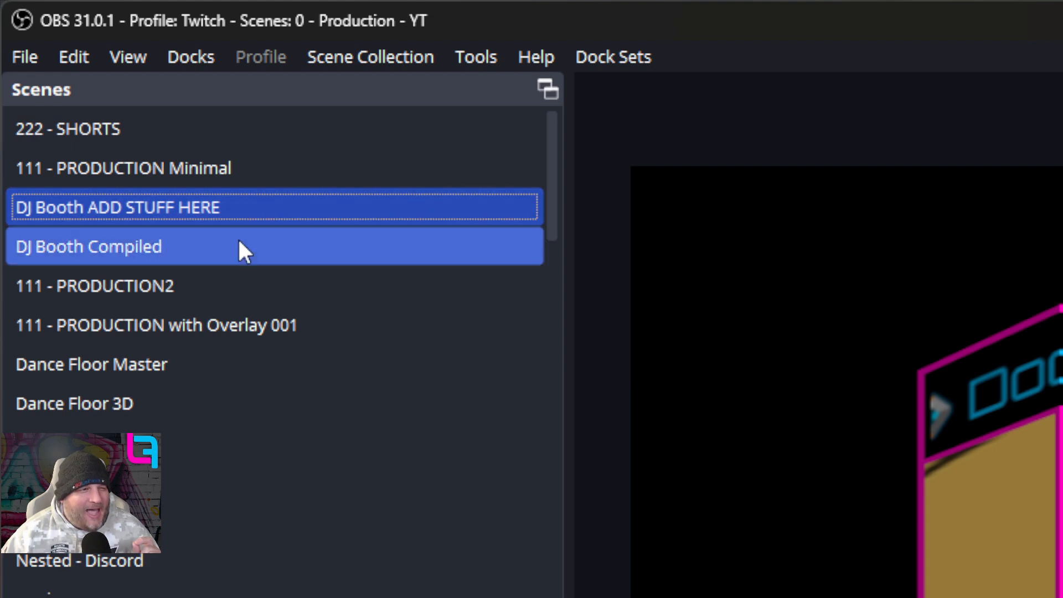
- Show the DJ Booth Compiled scene and inspect the placement of its CAMERA - WITH FX and DJ Booth ADD STUFF HERE sources
click(243, 251)
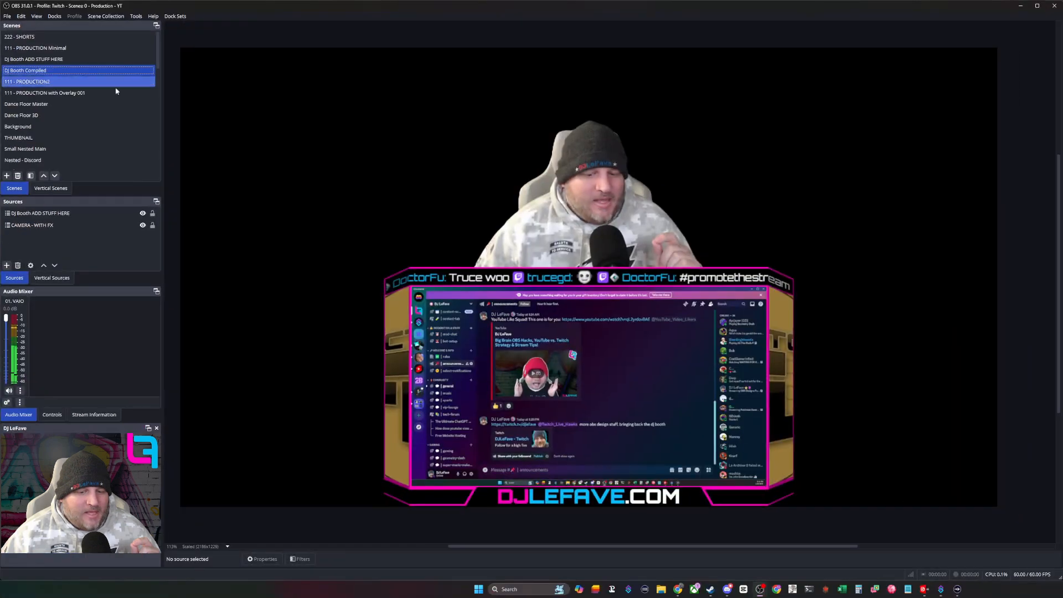
click(65, 226)
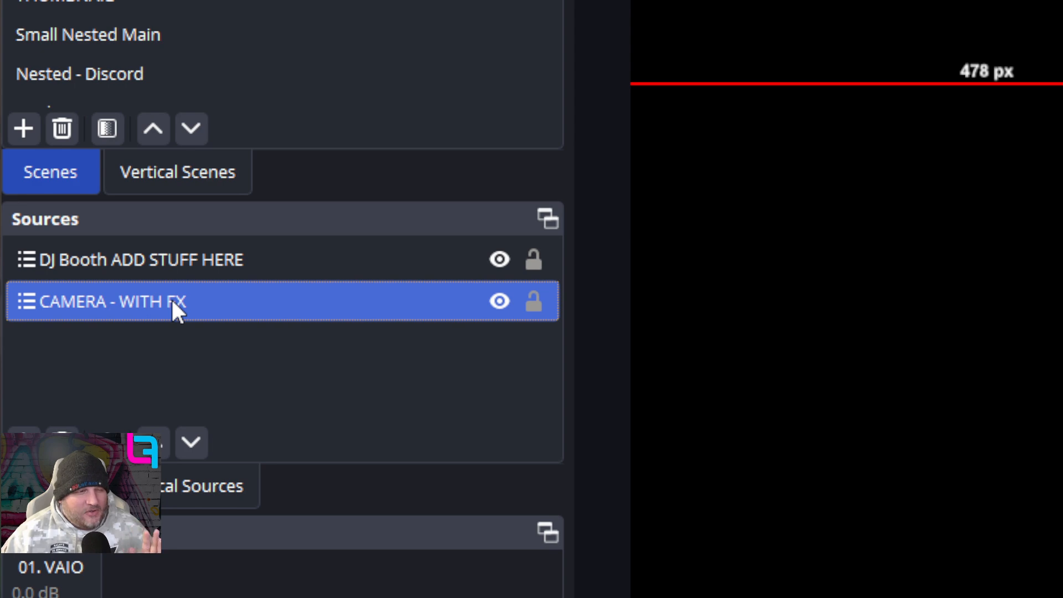
click(162, 269)
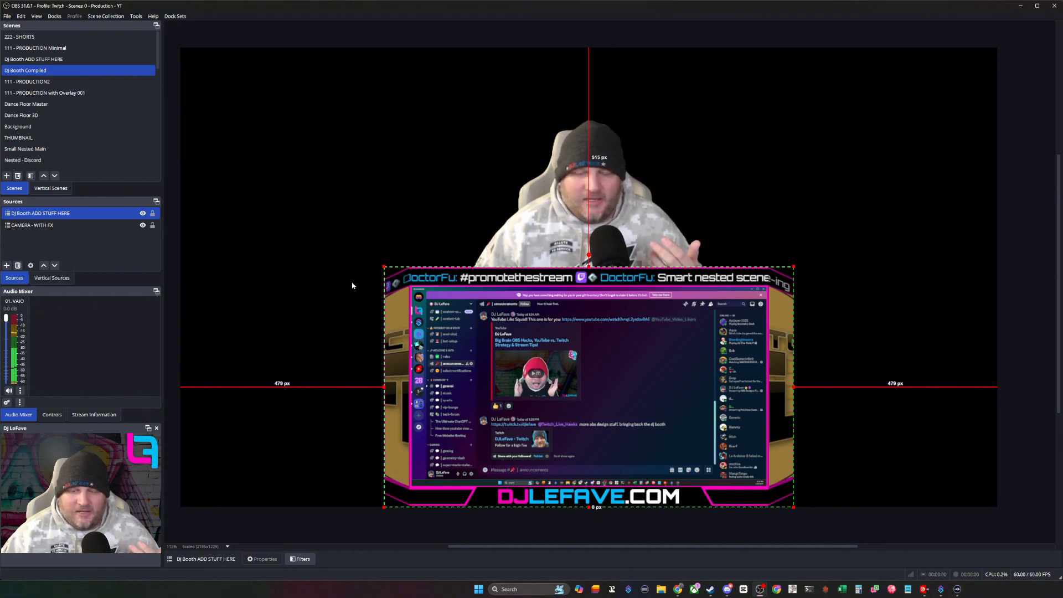
click(292, 237)
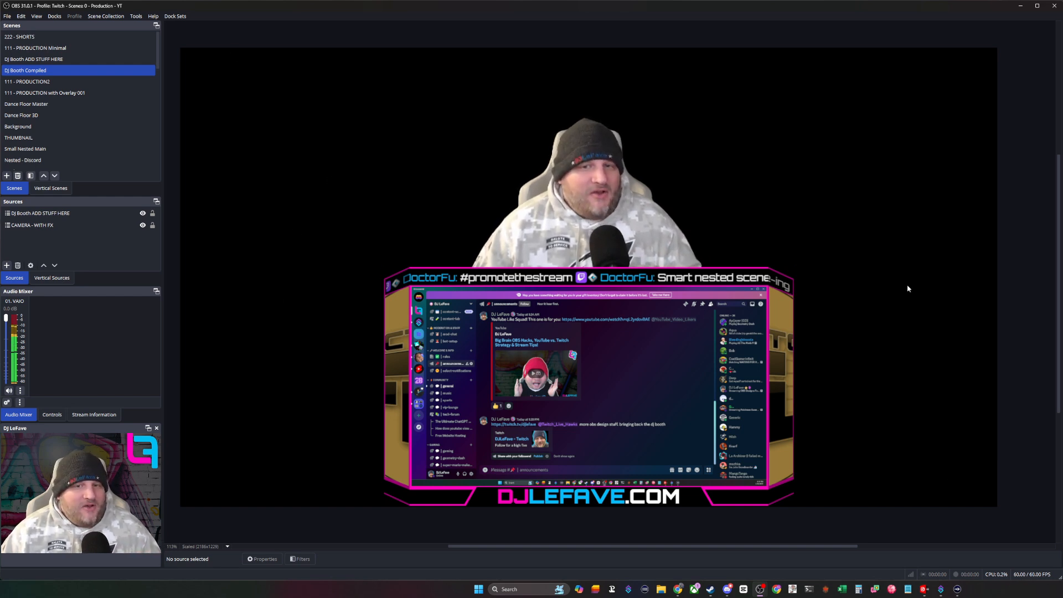
- In the 111 - PRODUCTION with Overlay 001 scene, preview the hidden Nested - Main Display source and hide it again
click(110, 93)
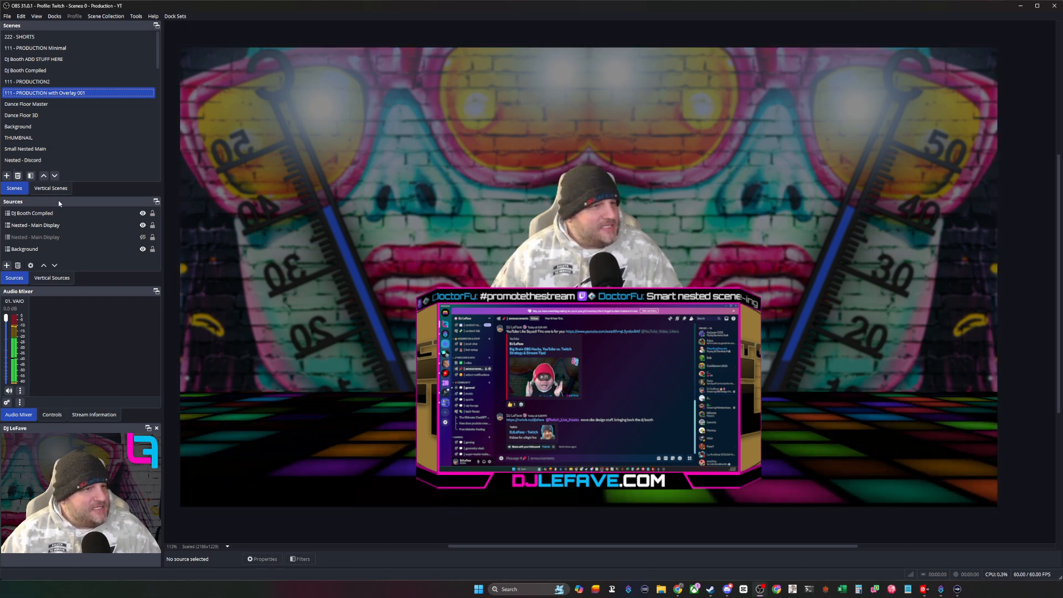
click(96, 235)
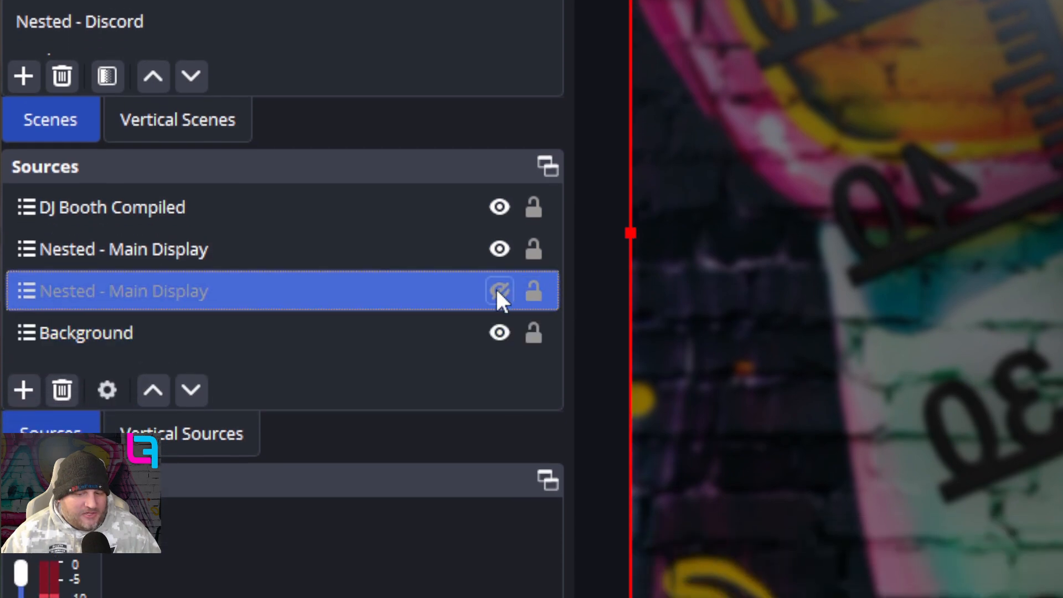
click(497, 290)
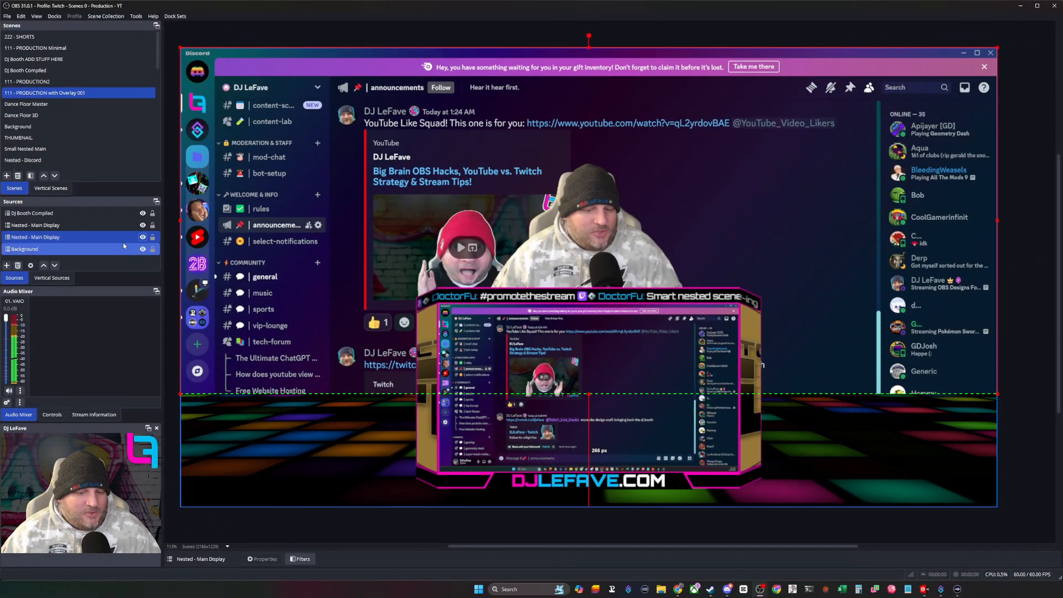
click(143, 238)
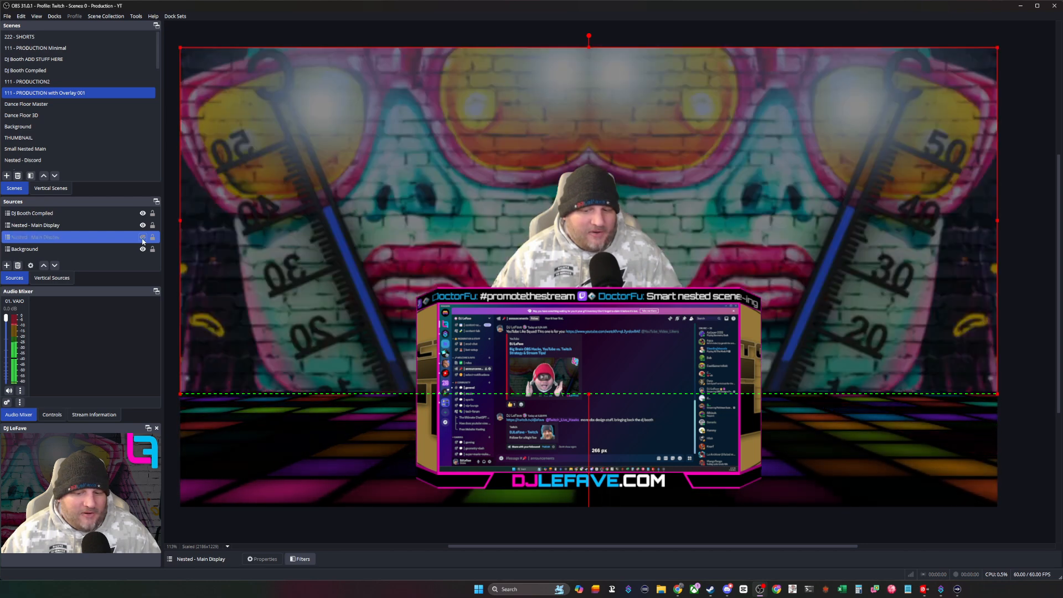
click(143, 238)
click(143, 238)
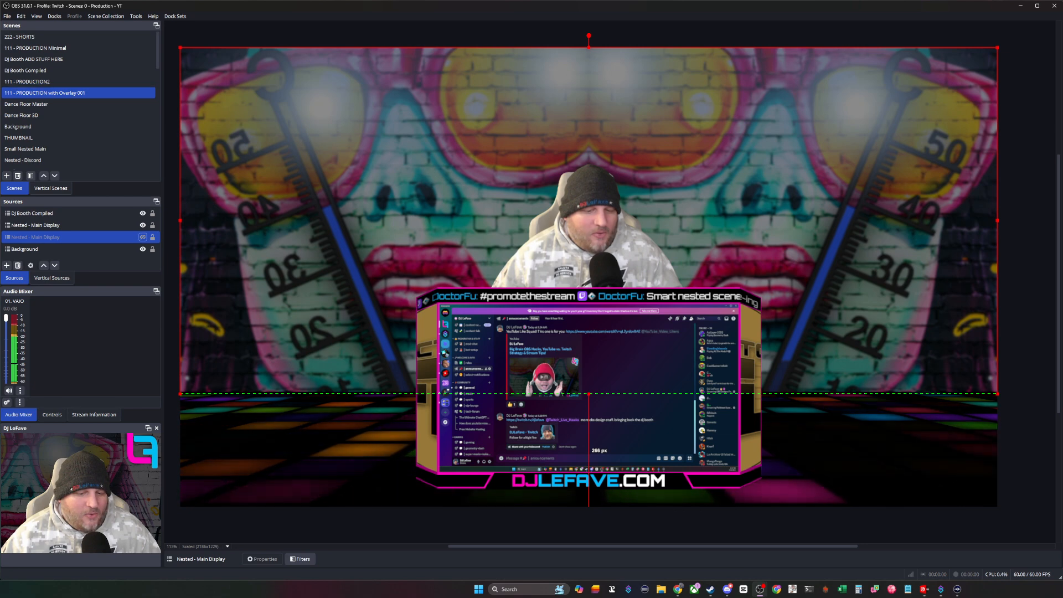
click(167, 170)
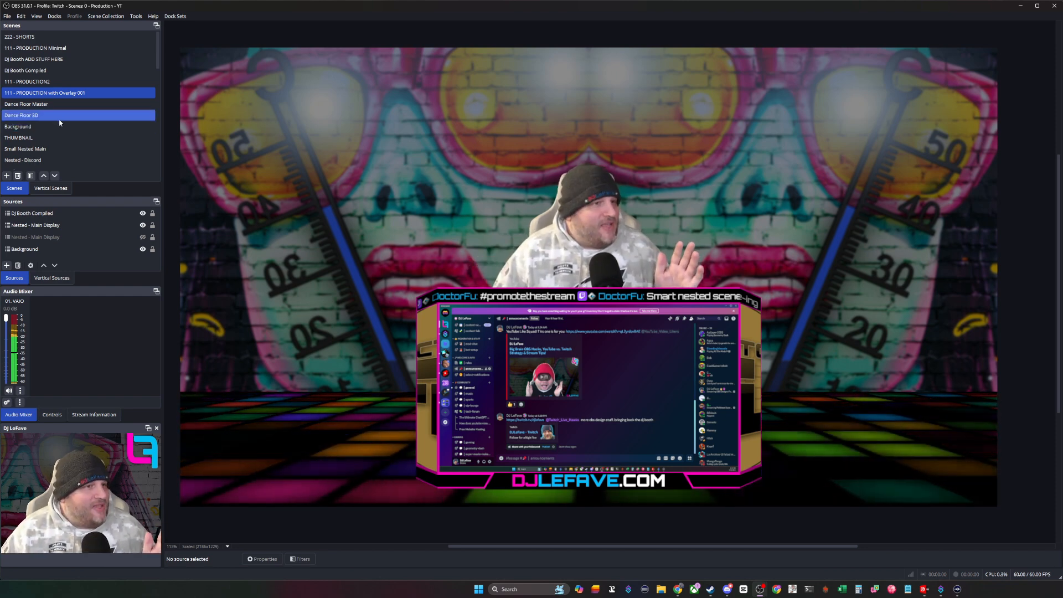
- Show the Dance Floor Master scene and check the properties of Color Source overlay 2 without changing them
click(36, 105)
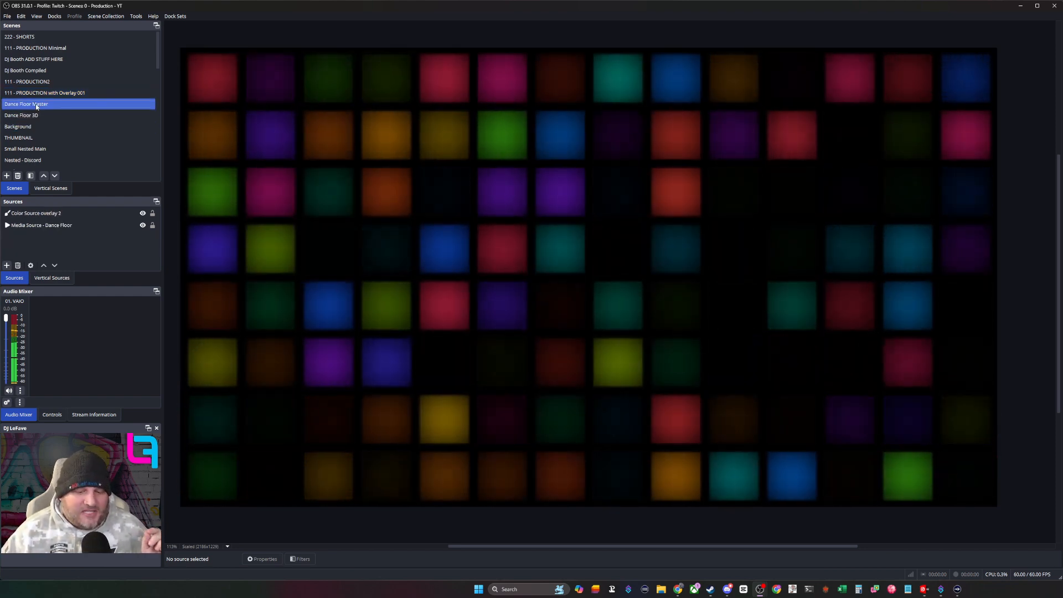
click(629, 221)
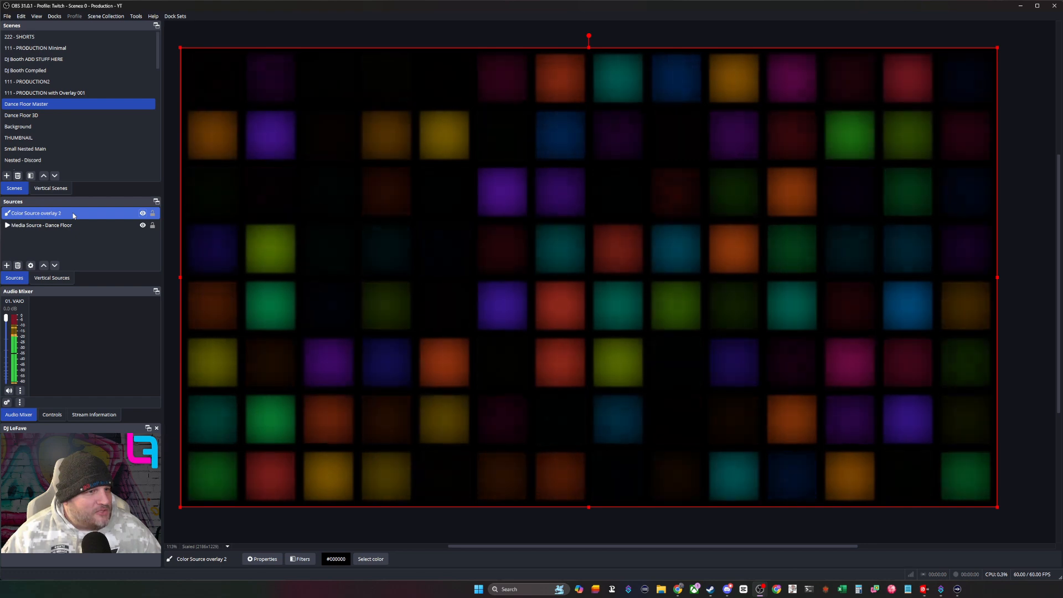
double_click(72, 213)
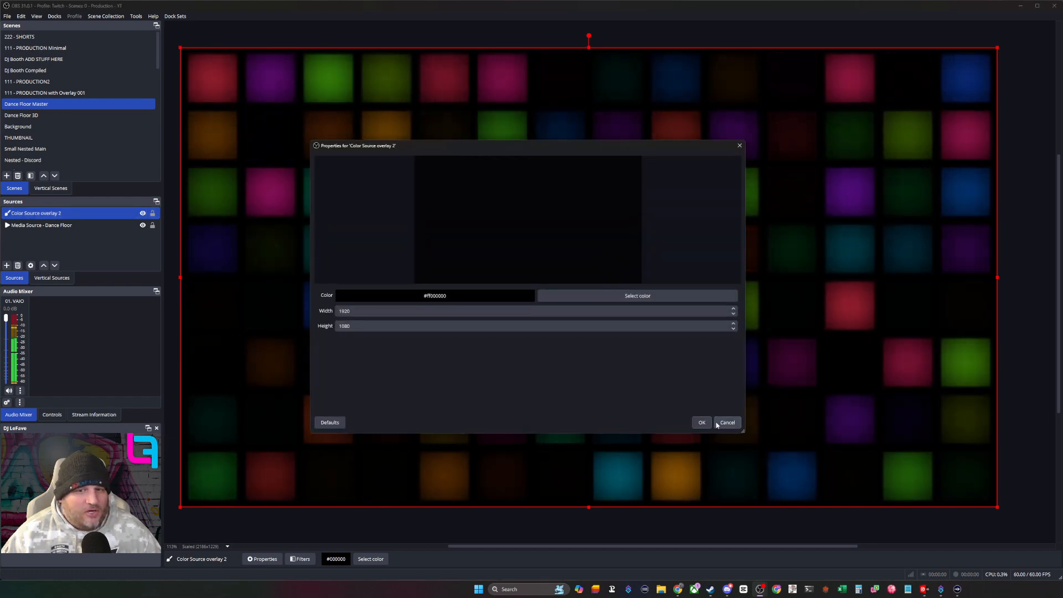
click(717, 423)
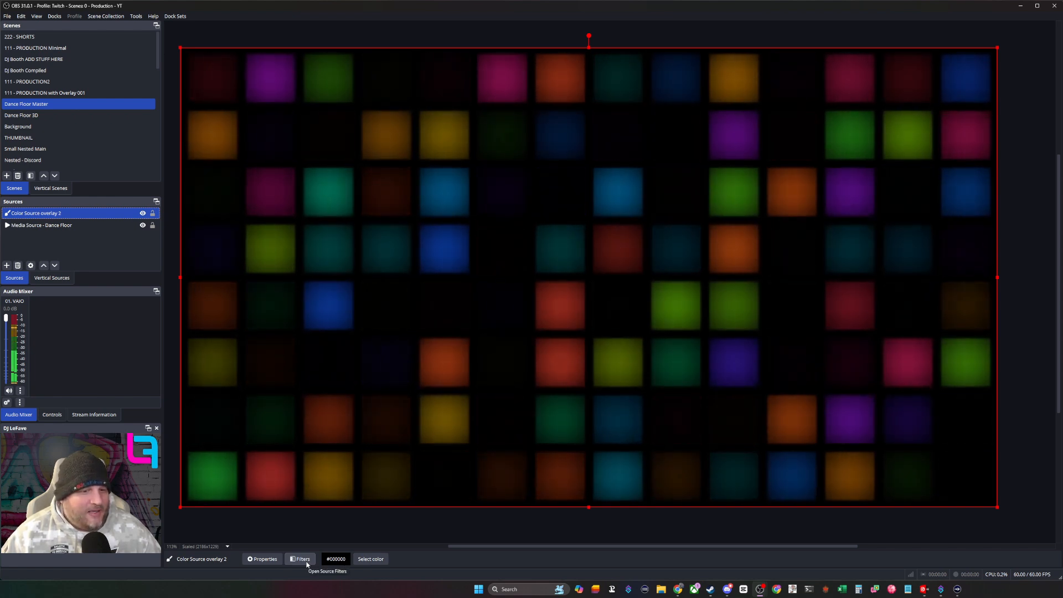
- Set the opacity of Color Source overlay 2 to 0.7247 in its Color Correction filter and close the filters
click(304, 559)
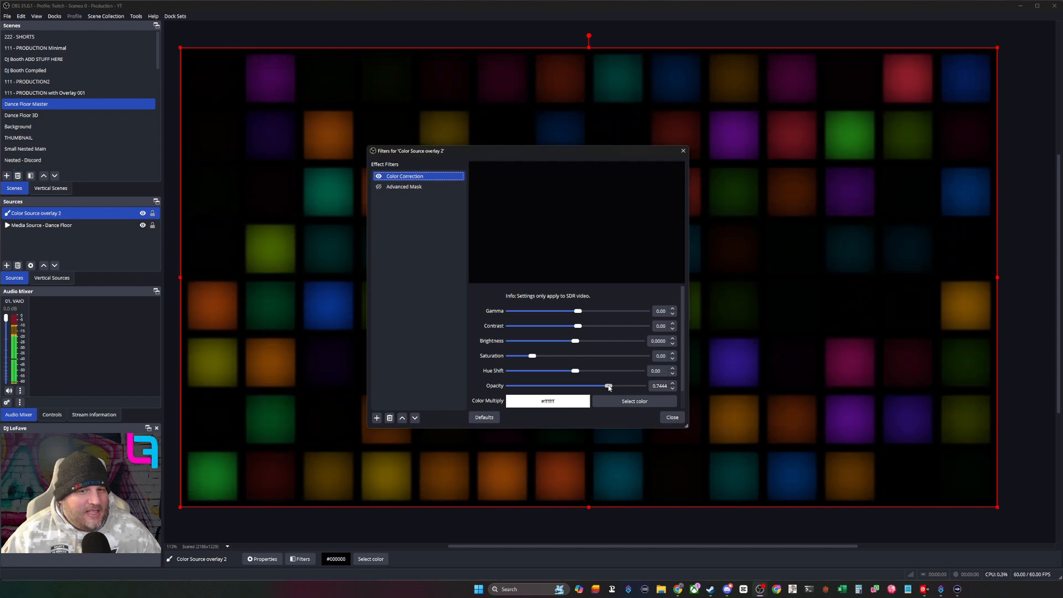
mouse_move(608, 387)
mouse_down()
mouse_move(513, 387)
mouse_move(630, 386)
mouse_move(607, 386)
mouse_up()
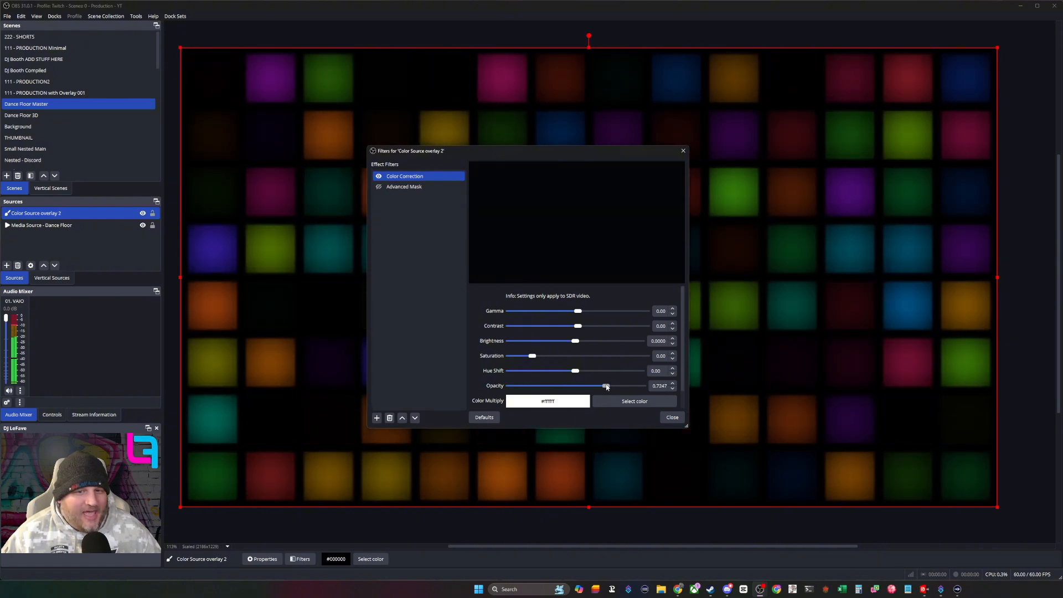
click(670, 418)
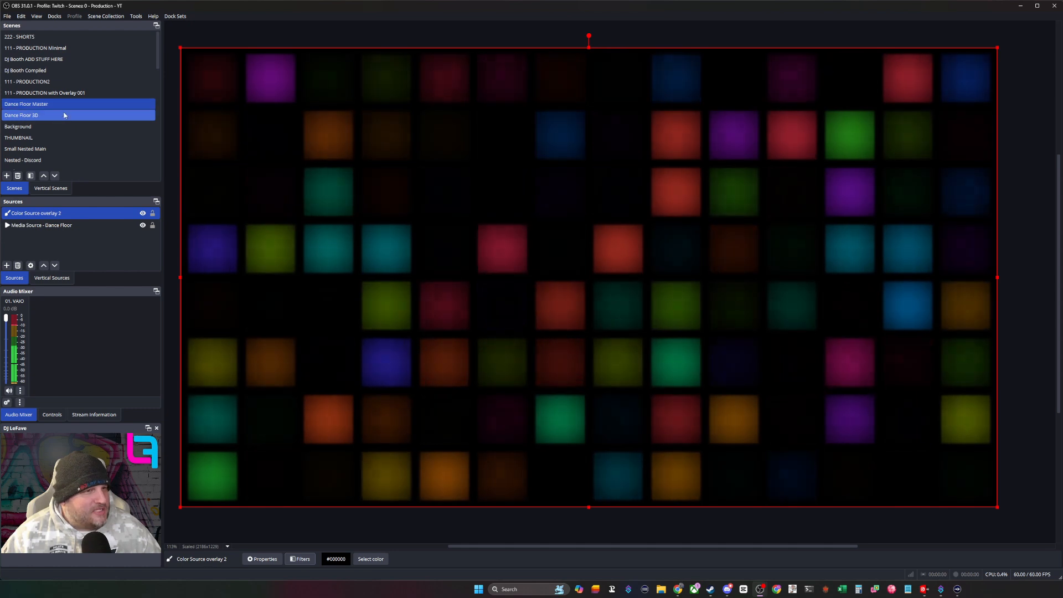
- Disable the 3D Effect filter of the Dance Floor 3D scene and move the filters window clear of the preview
click(62, 116)
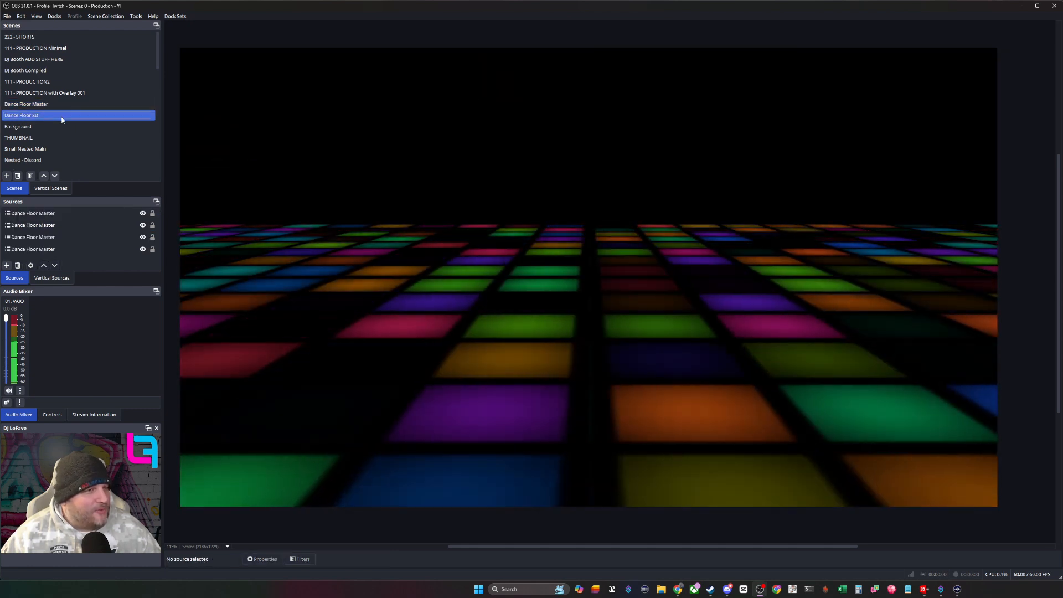
right_click(62, 118)
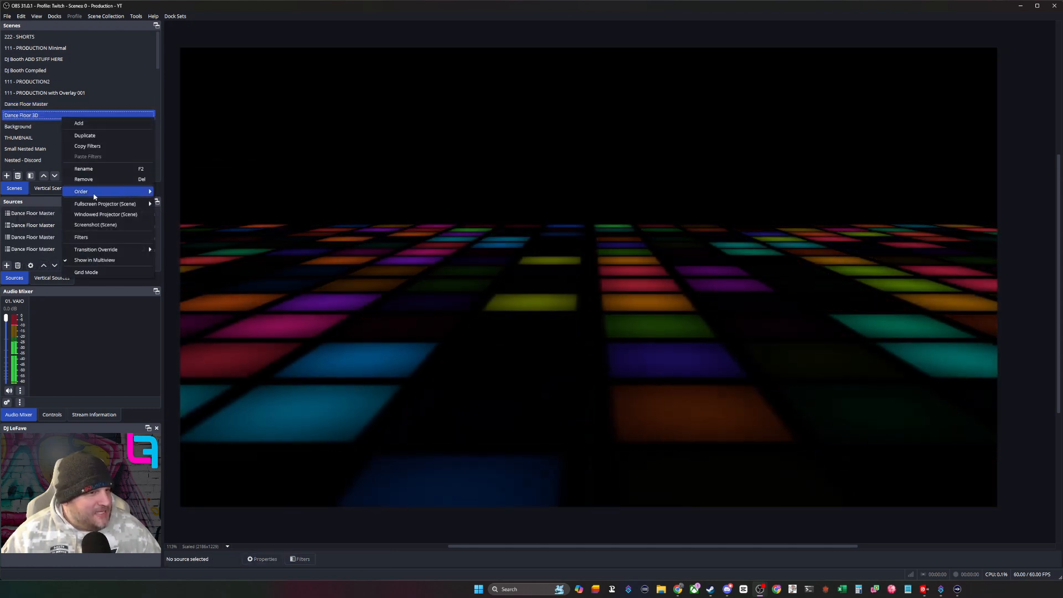
click(83, 237)
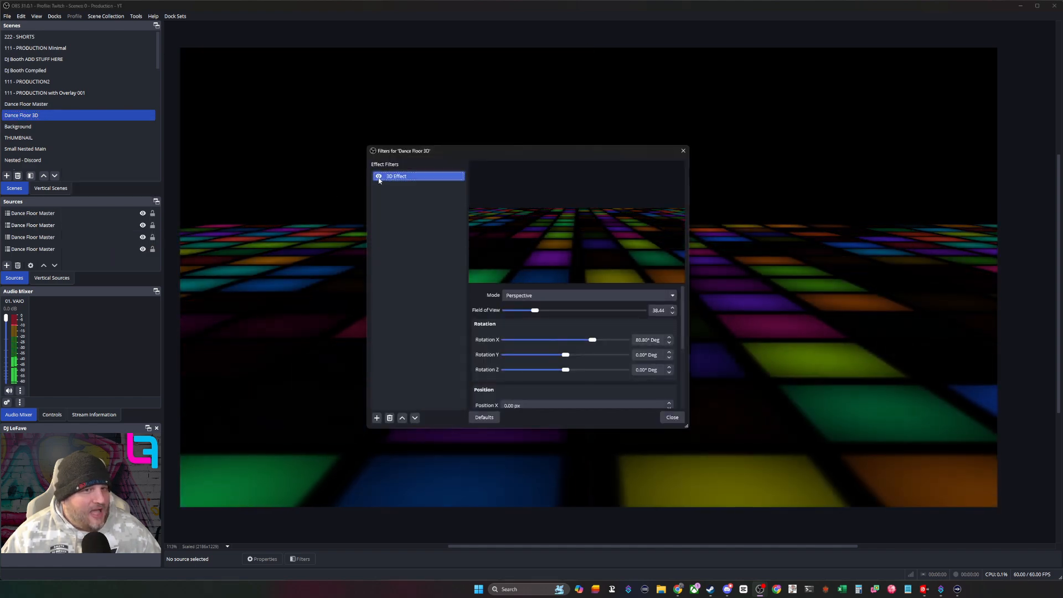
click(379, 176)
drag(416, 149, 991, 228)
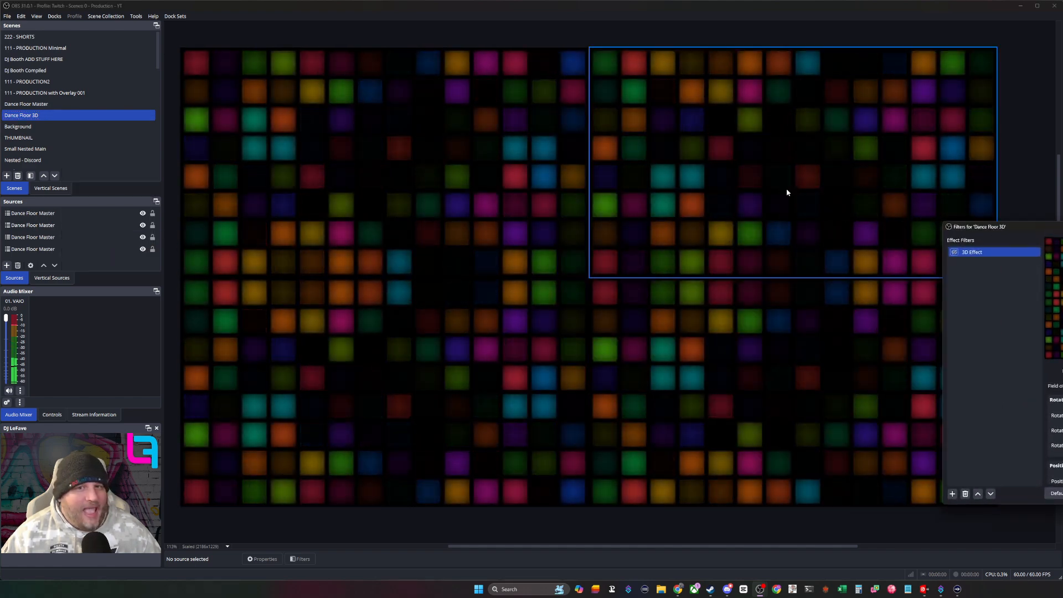
- Select the Dance Floor Master copies in the preview one after another to examine how they tile the canvas
drag(738, 165, 514, 317)
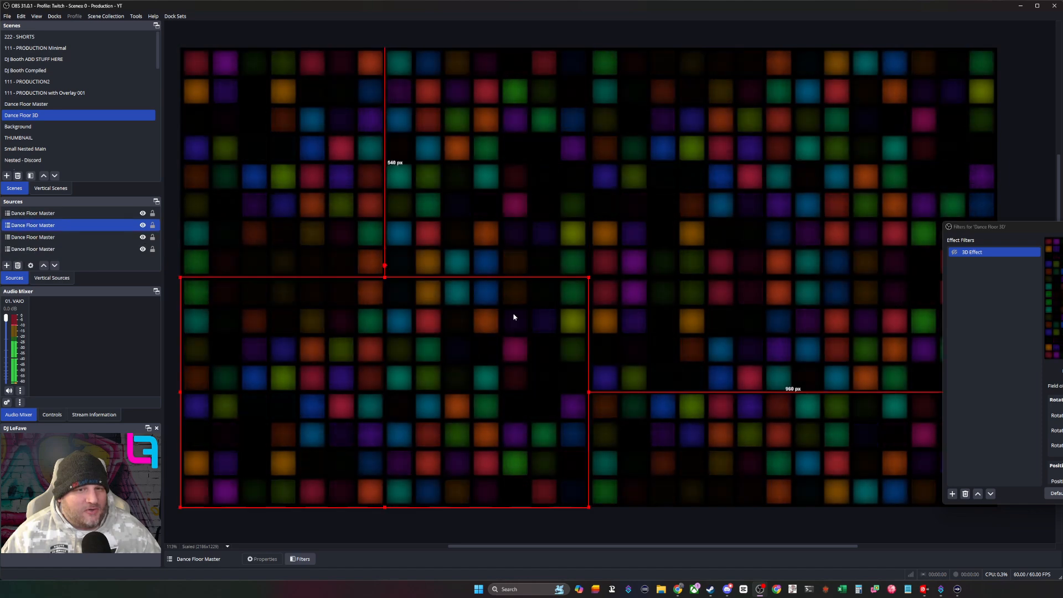
click(669, 327)
click(537, 171)
click(646, 171)
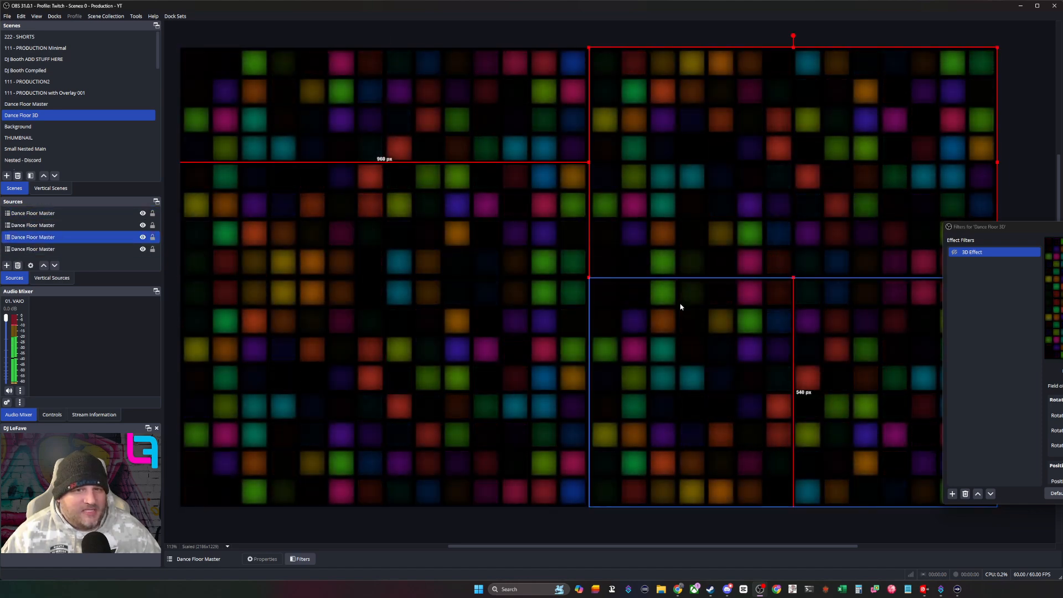
- Select individual Dance Floor Master copies in the preview and source list to examine which canvas quadrant each one fills
click(680, 307)
click(470, 294)
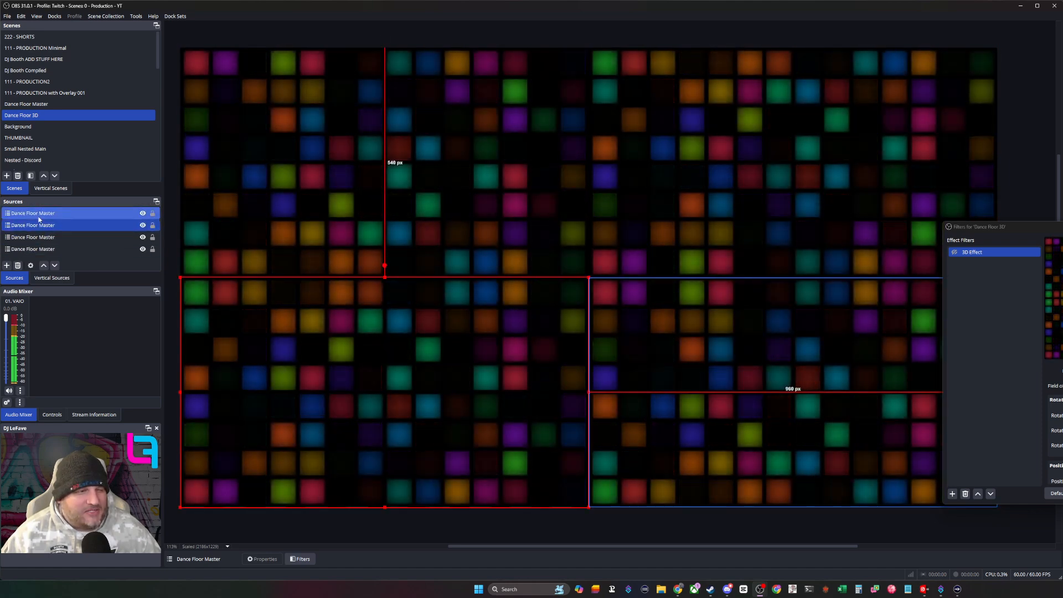
click(38, 217)
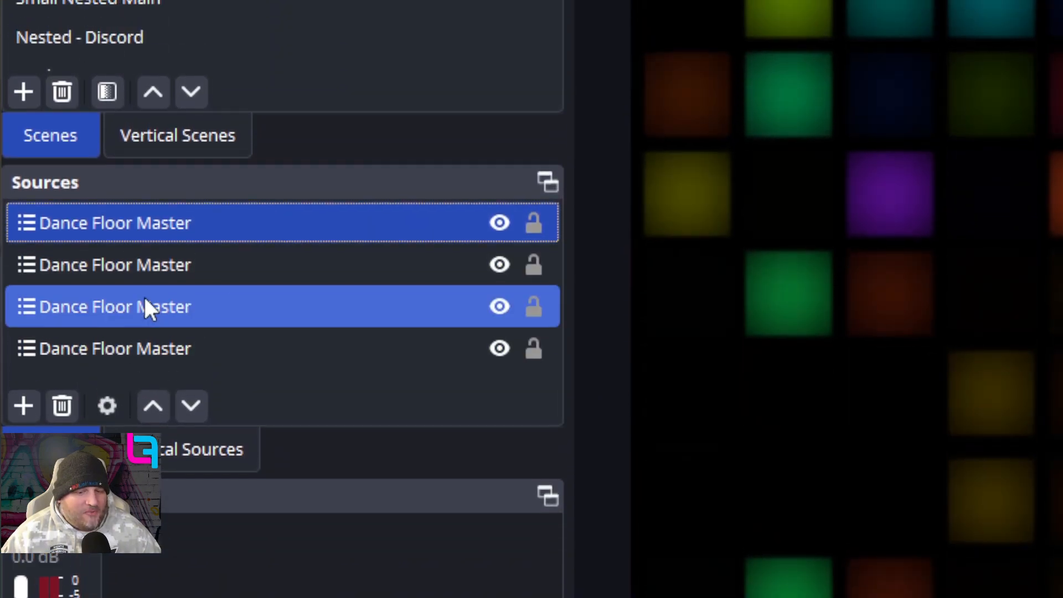
click(144, 306)
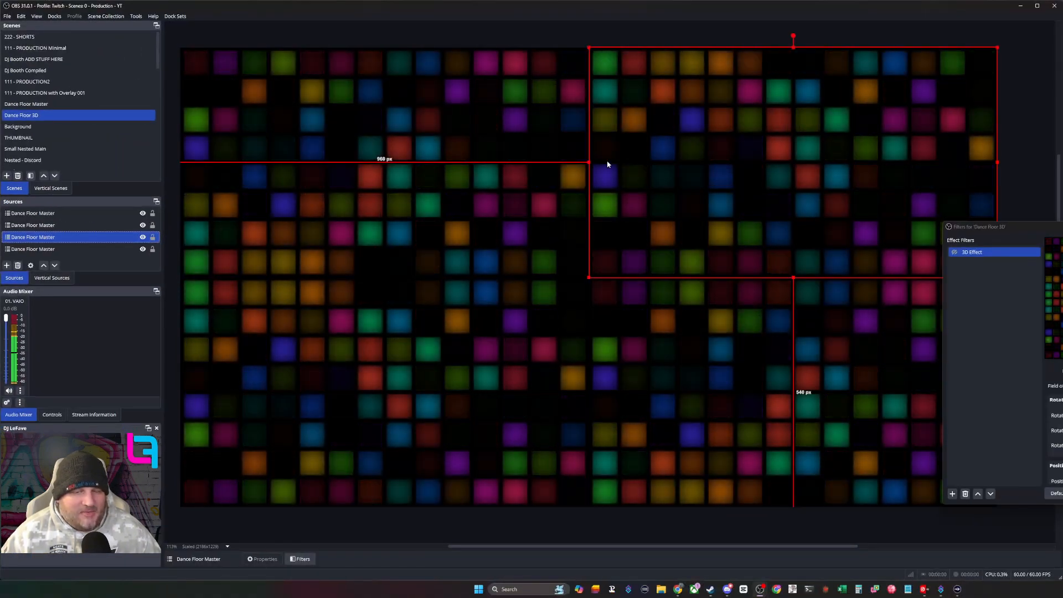
- Move the Dance Floor 3D filters window over the middle of the preview and re-enable its 3D Effect filter
drag(640, 215, 502, 217)
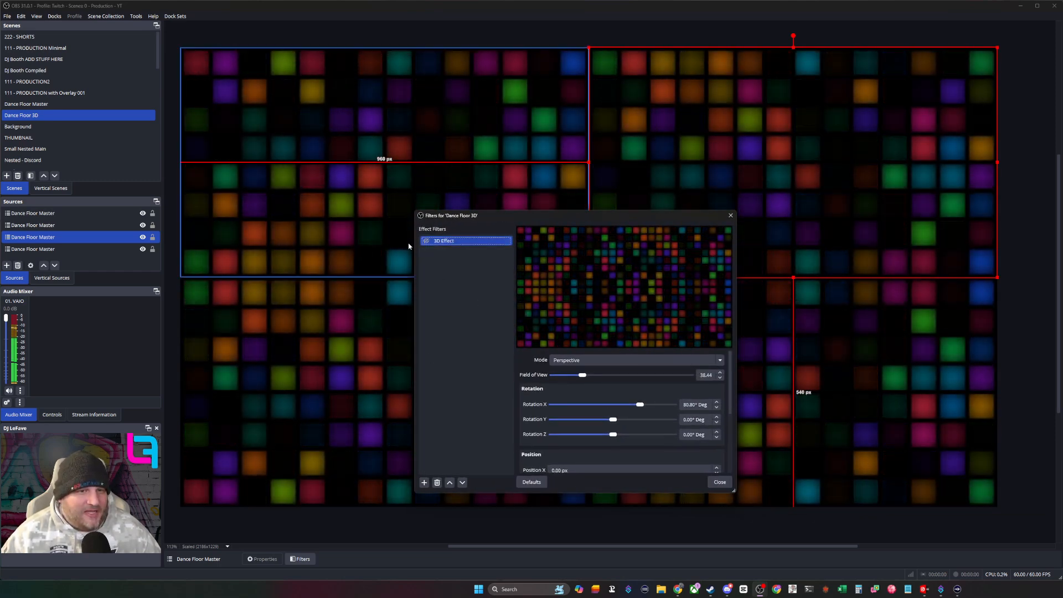
click(426, 241)
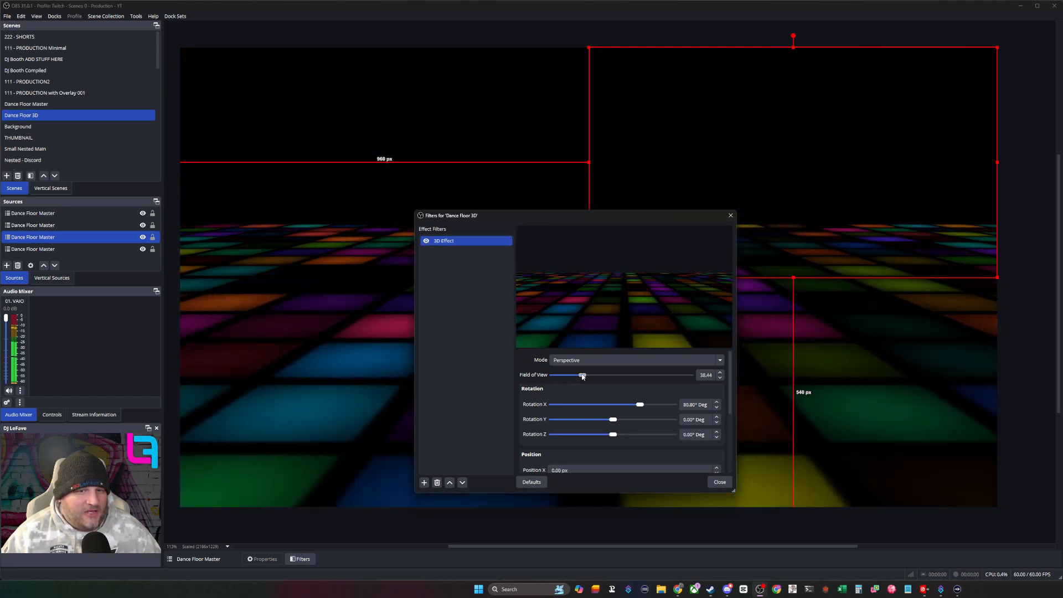
- Try a Field of View of 82.68 and a different Rotation X in the 3D Effect, undo both changes and close the filters
drag(582, 376, 603, 368)
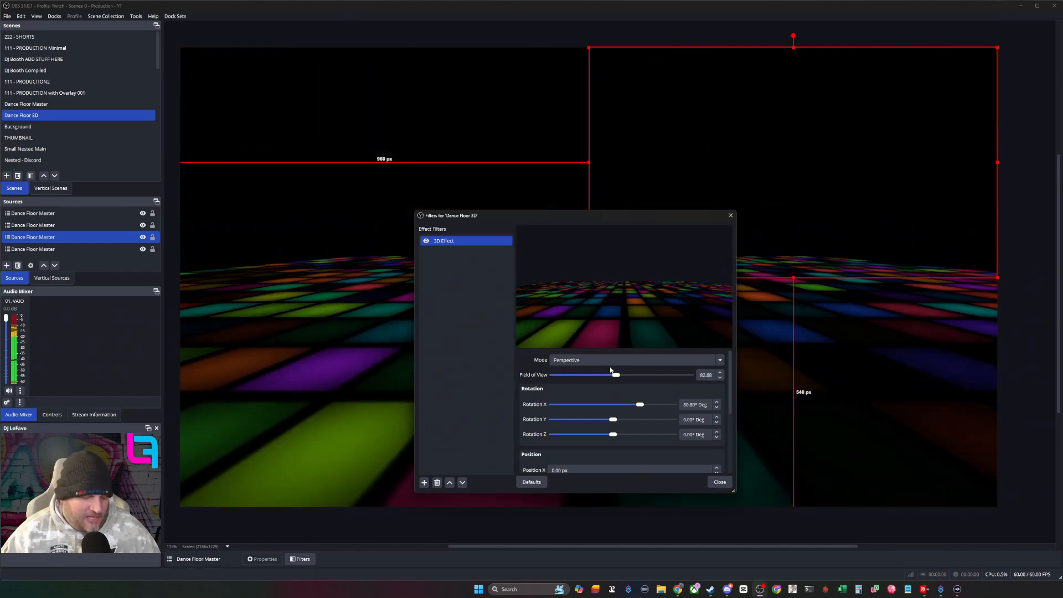
key(ctrl+z)
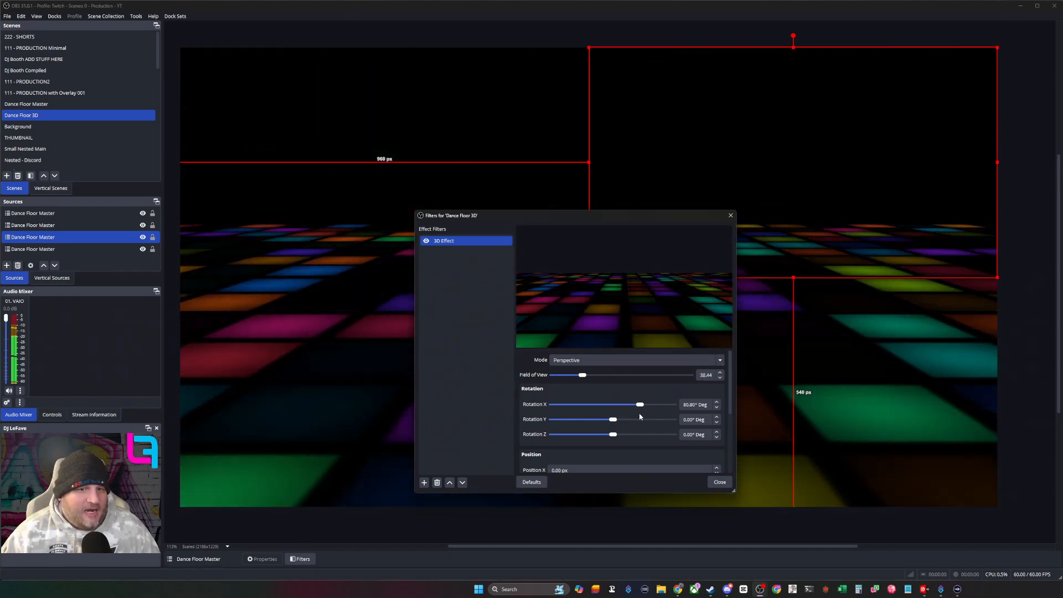
mouse_move(641, 406)
mouse_down()
mouse_move(575, 401)
mouse_move(644, 393)
mouse_up()
key(ctrl+z)
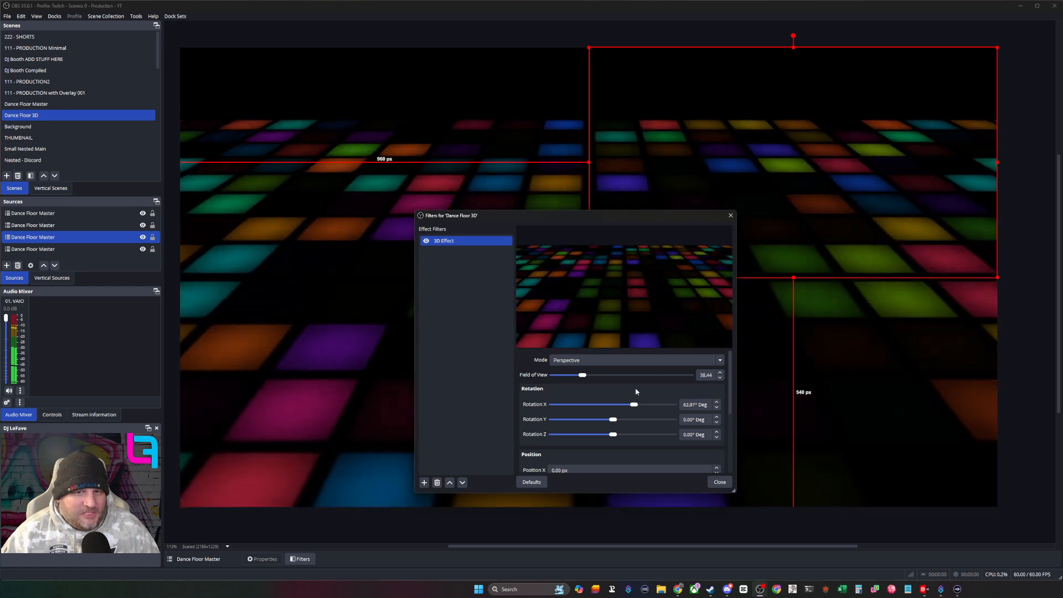
click(720, 480)
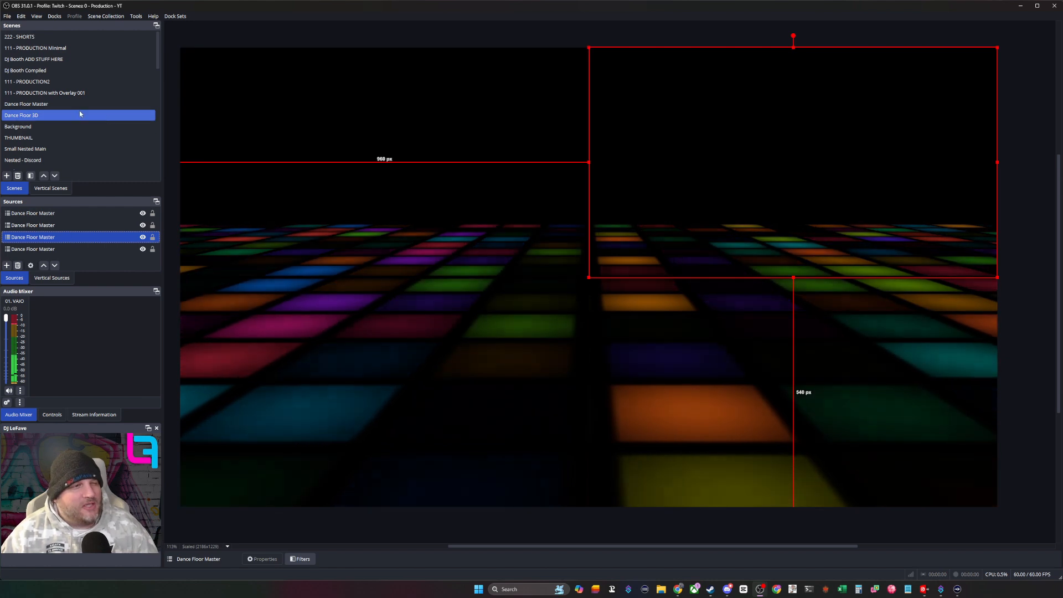
- Show the Background scene and select its background image and Dance Floor 3D sources to examine how they are layered
click(62, 127)
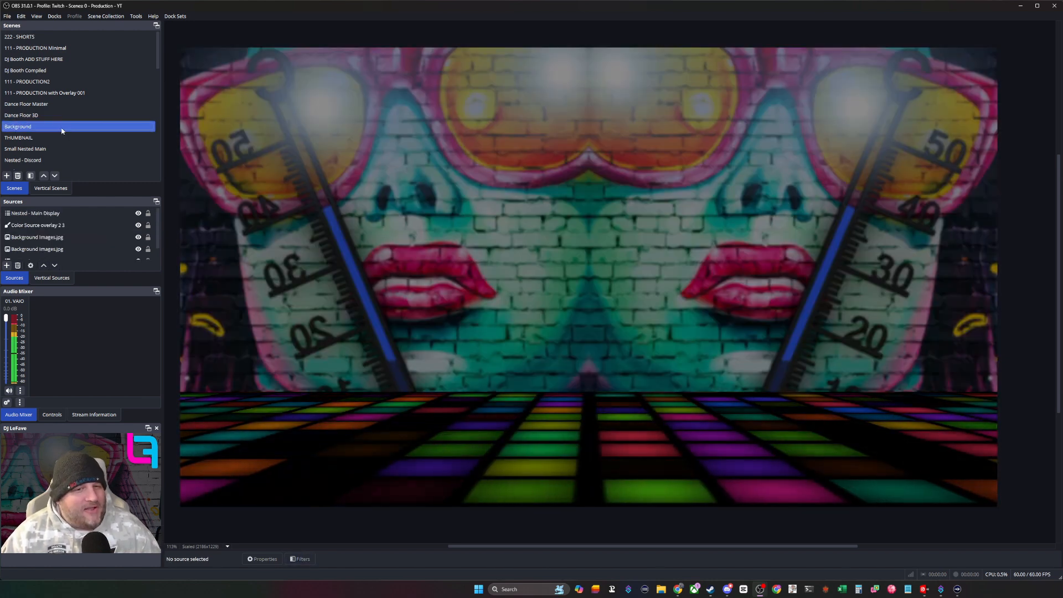
click(71, 239)
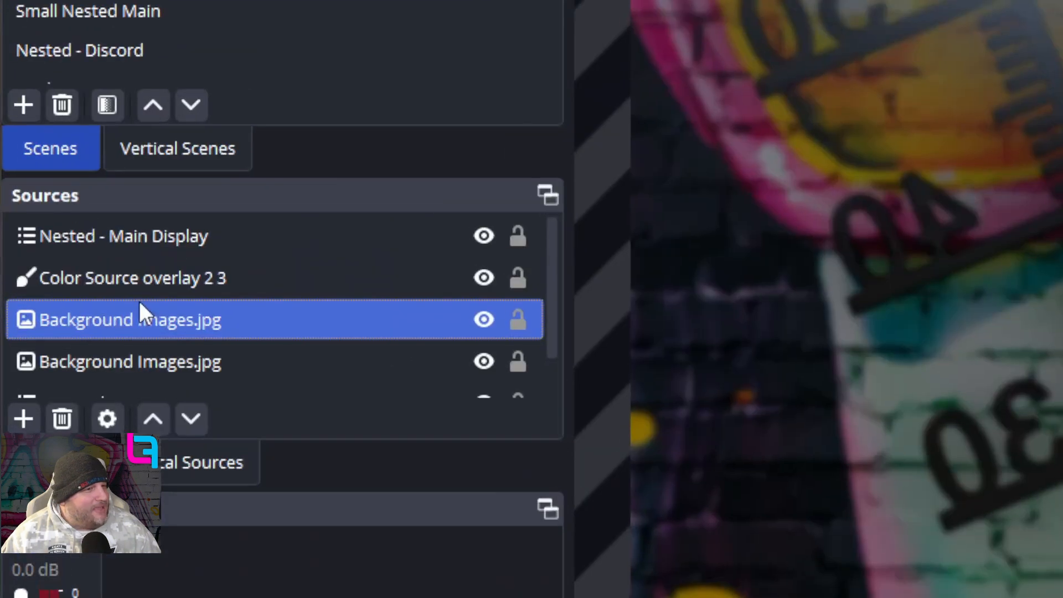
scroll(138, 300, down, 1)
click(131, 368)
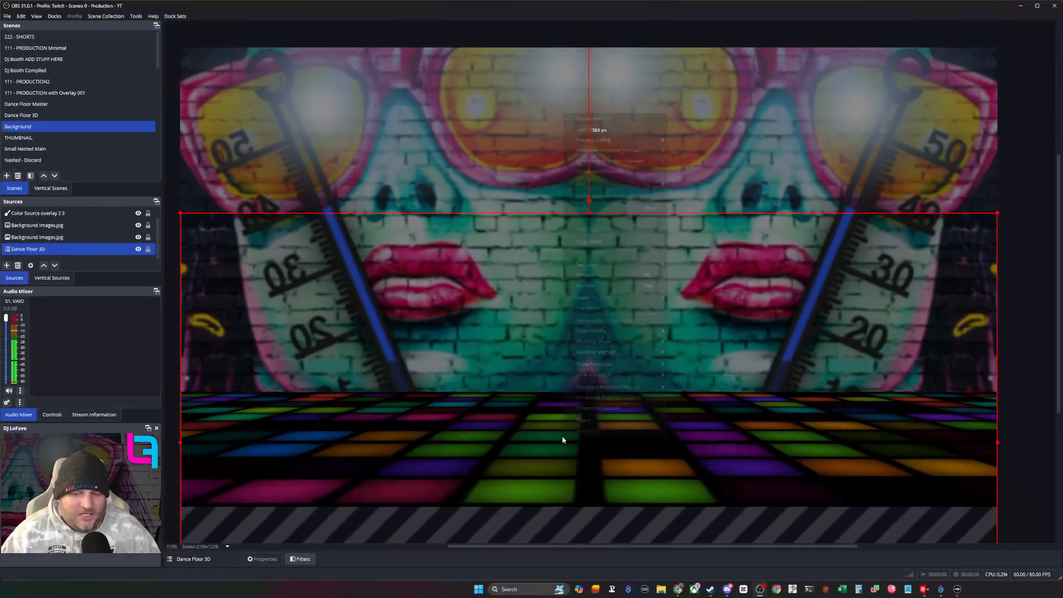
right_click(710, 288)
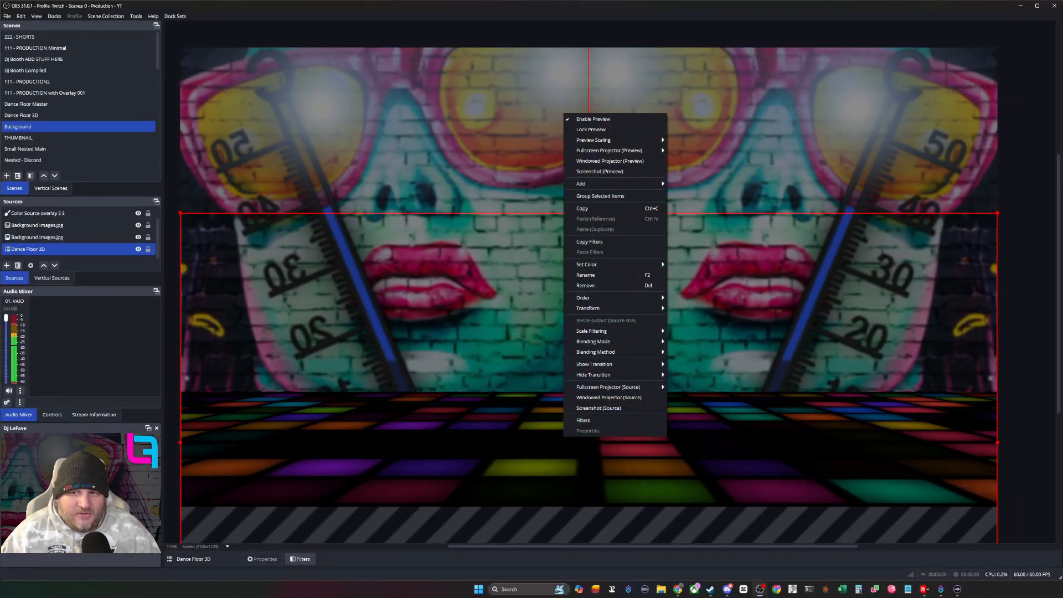
click(1031, 413)
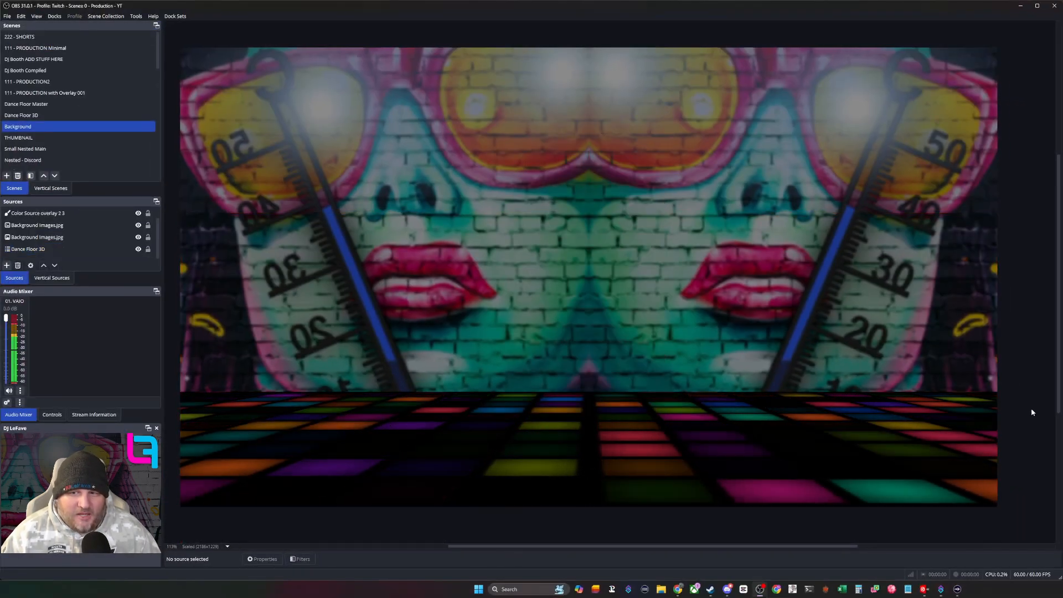
click(42, 239)
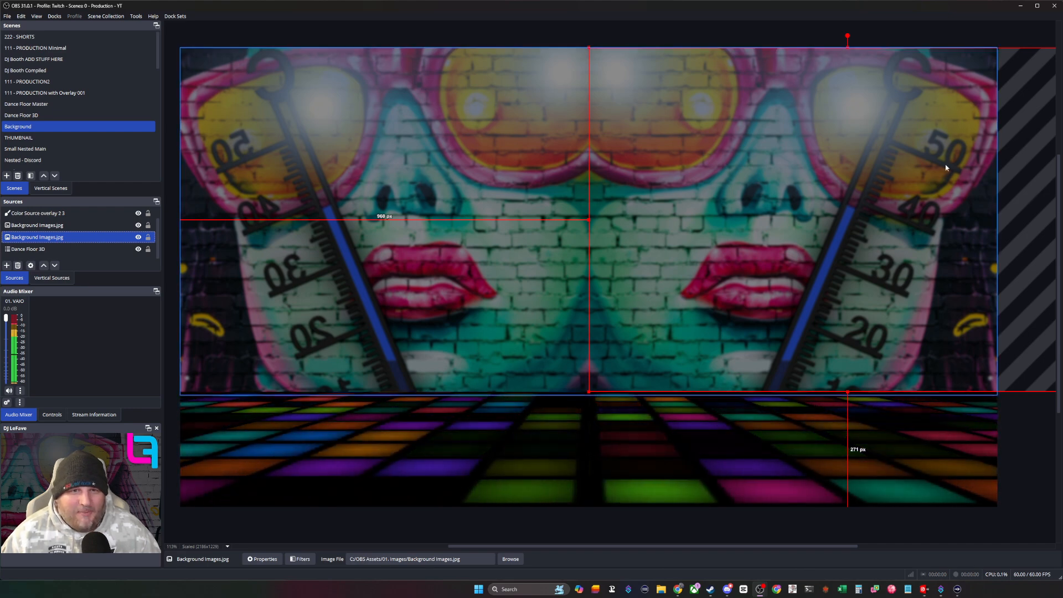
- Try flipping the left-hand Background Images.jpg copy horizontally, then undo the flip and clear the selection
click(468, 157)
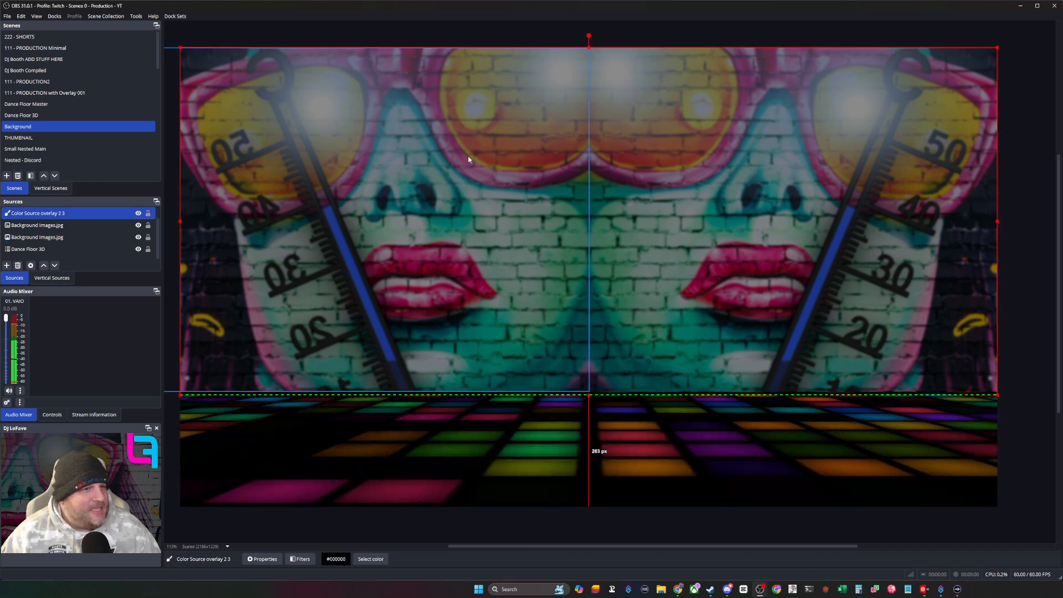
click(468, 157)
right_click(468, 158)
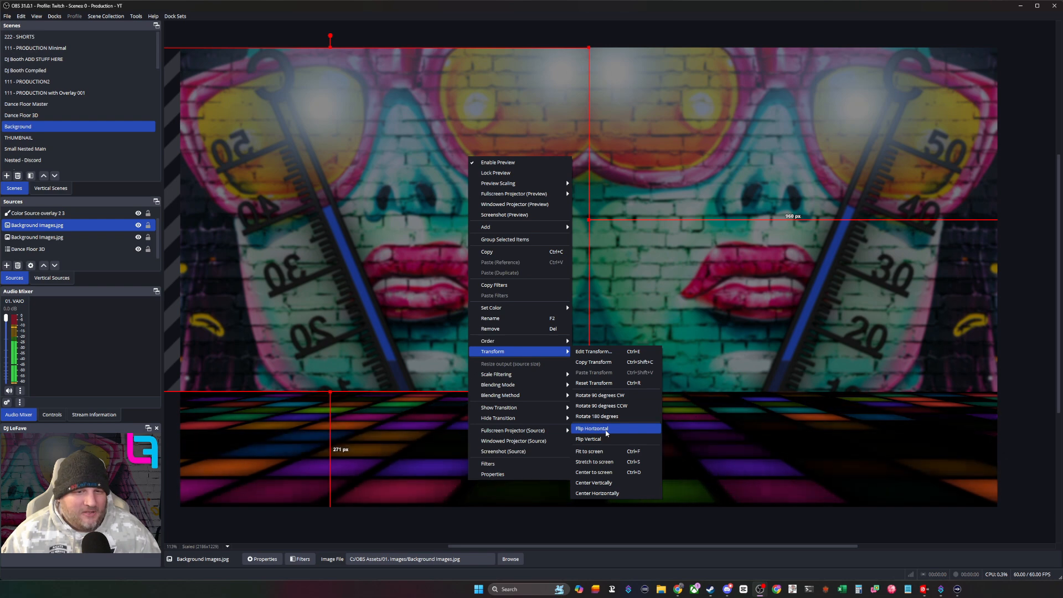
click(591, 429)
key(ctrl+z)
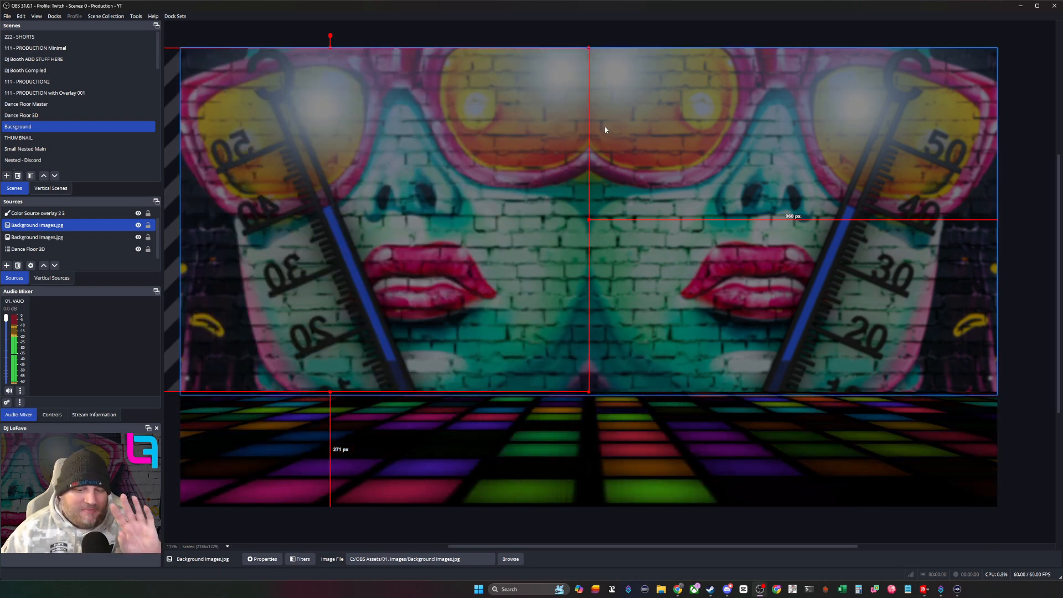
click(574, 21)
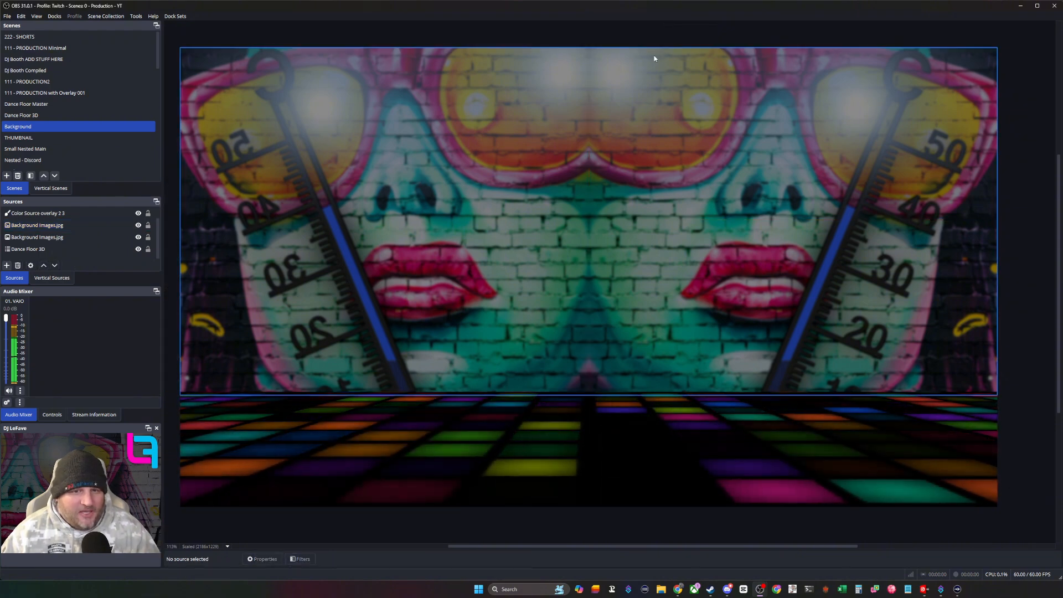
- Hide and show Color Source overlay 2 3 twice to compare the background with and without its dimming, leaving it shown
click(66, 216)
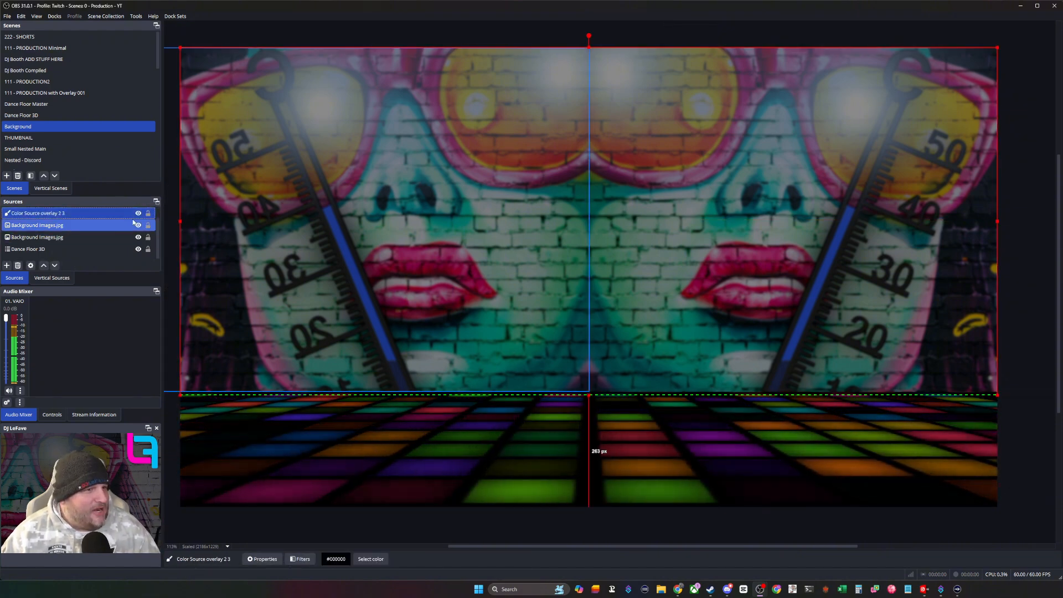
click(137, 214)
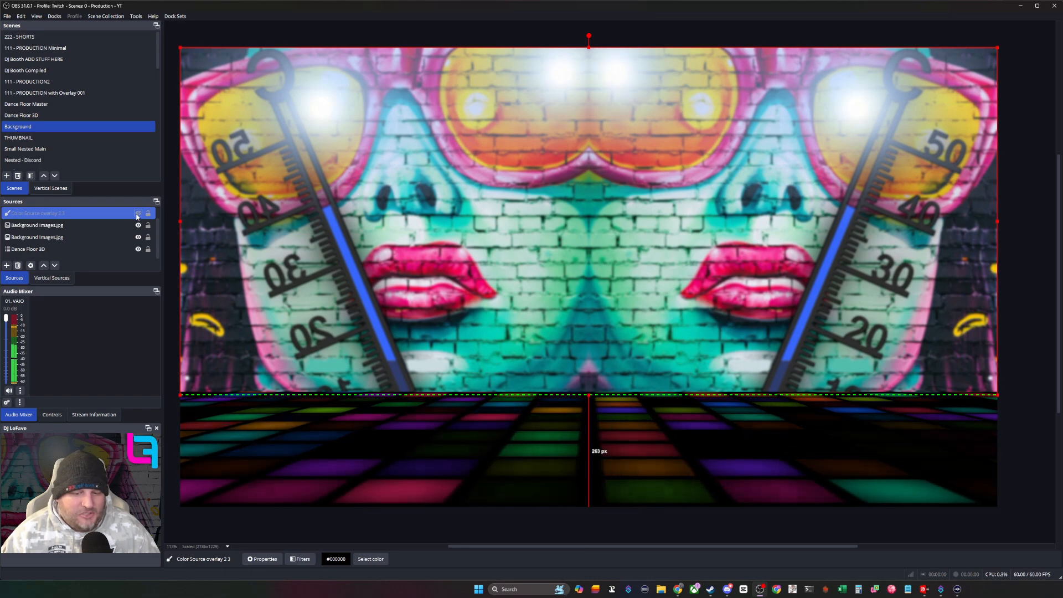
click(137, 214)
click(137, 214)
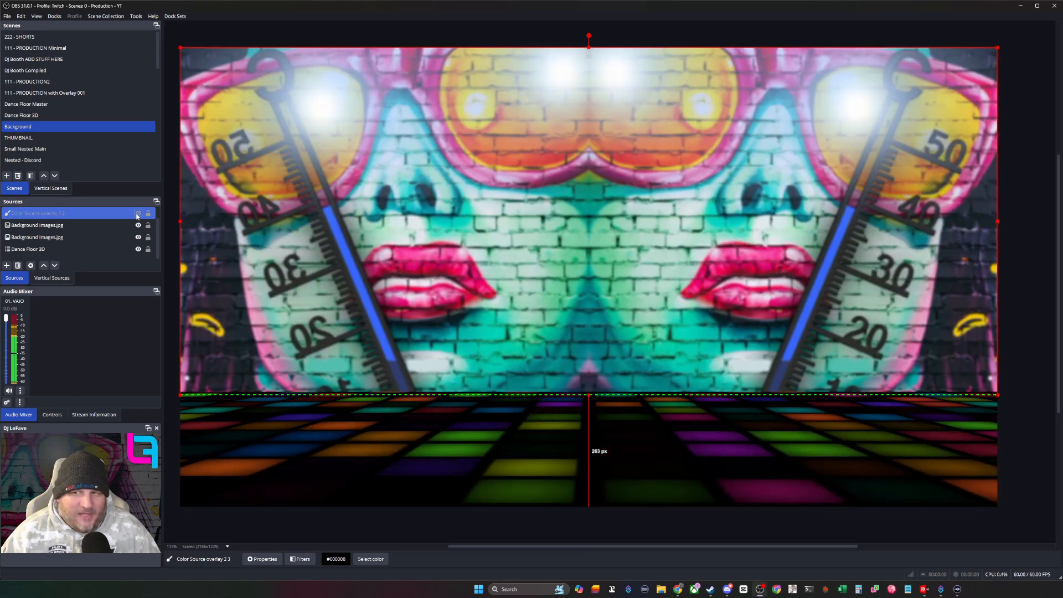
click(137, 215)
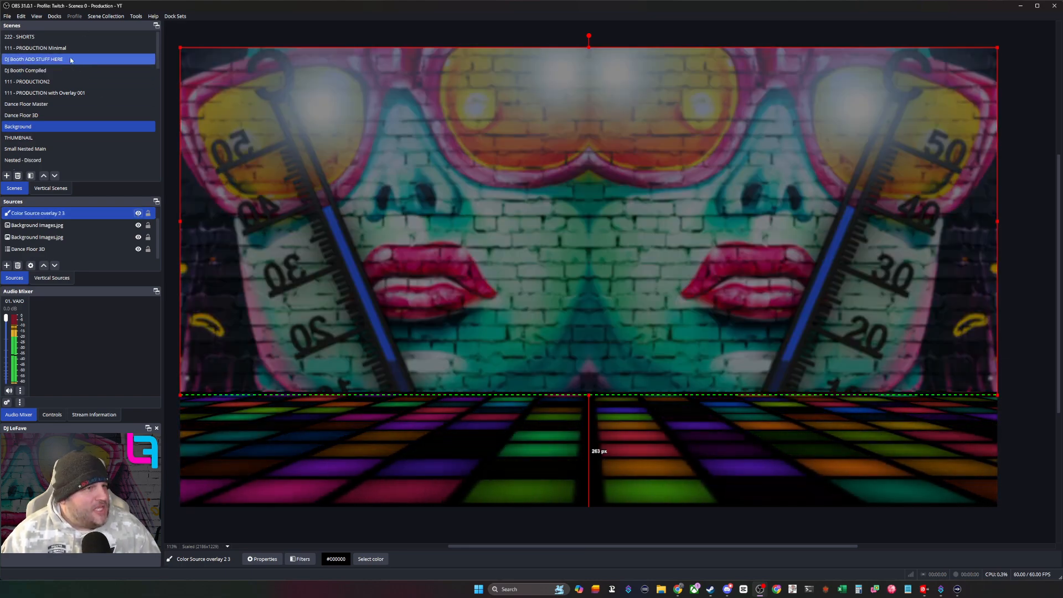
- Show the 111 - PRODUCTION with Overlay 001 scene and select Background, Nested - Main Display and DJ Booth Compiled to examine the final composition
click(55, 93)
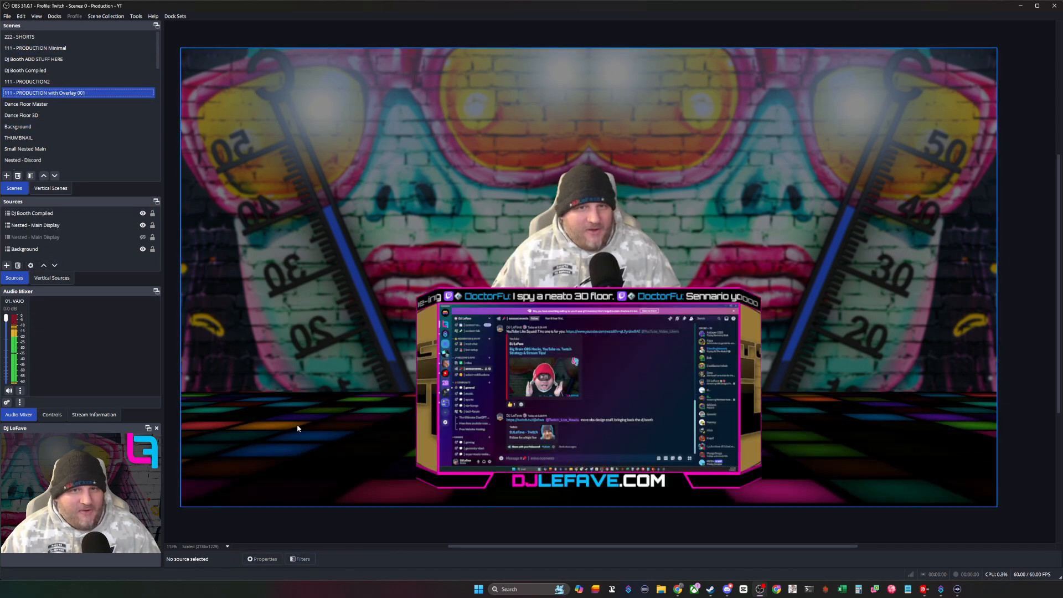
click(45, 249)
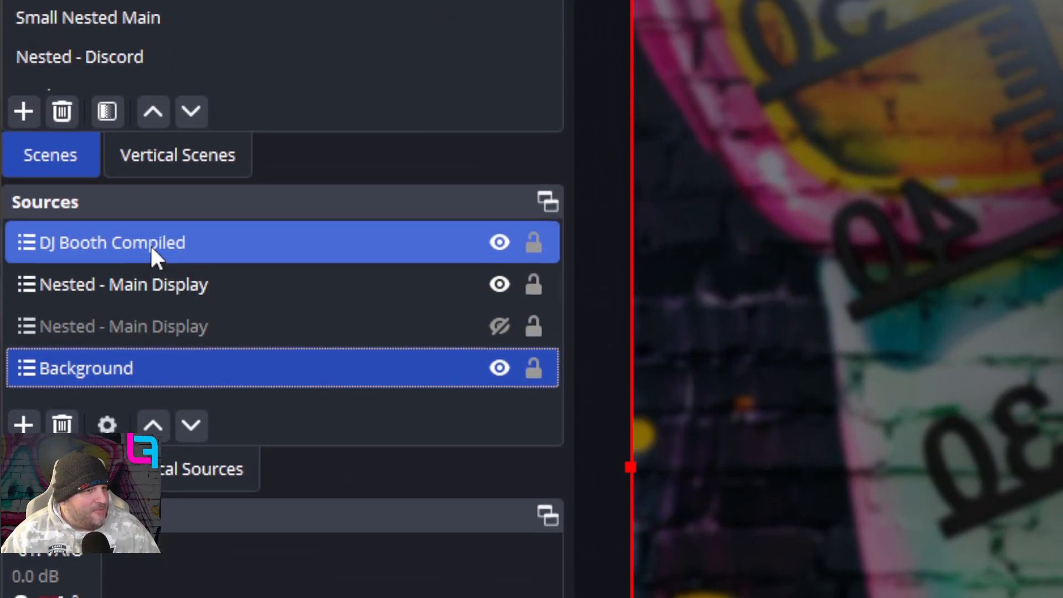
click(158, 223)
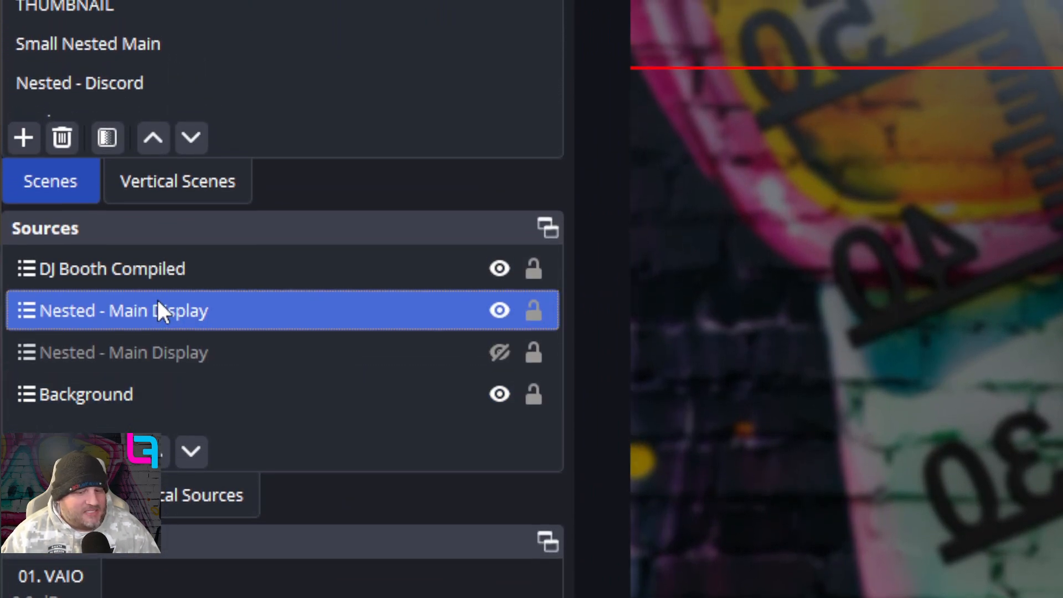
click(158, 280)
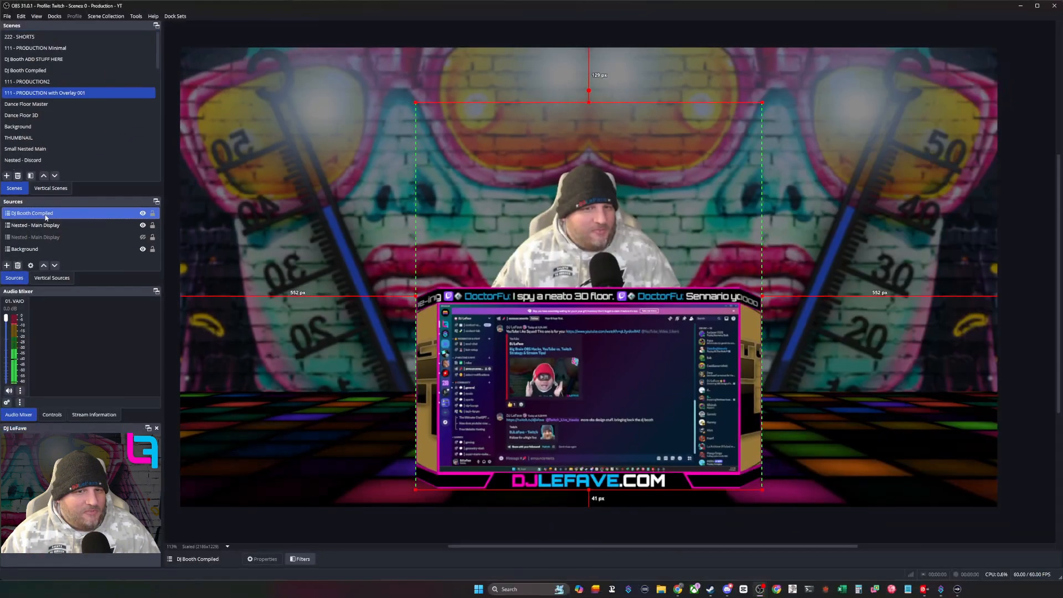
click(1027, 270)
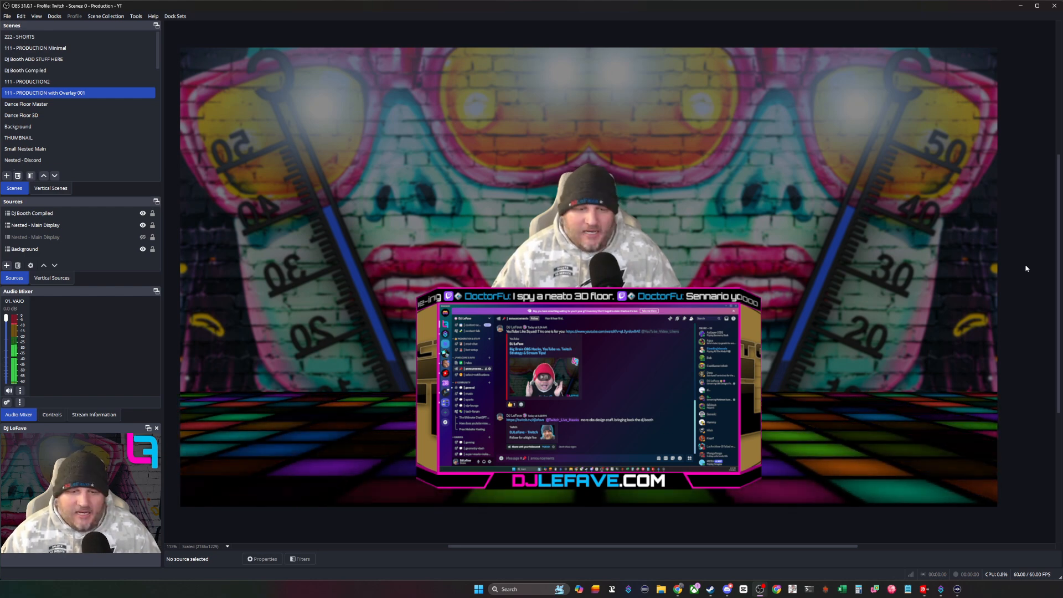
scroll(1027, 269, down, 7)
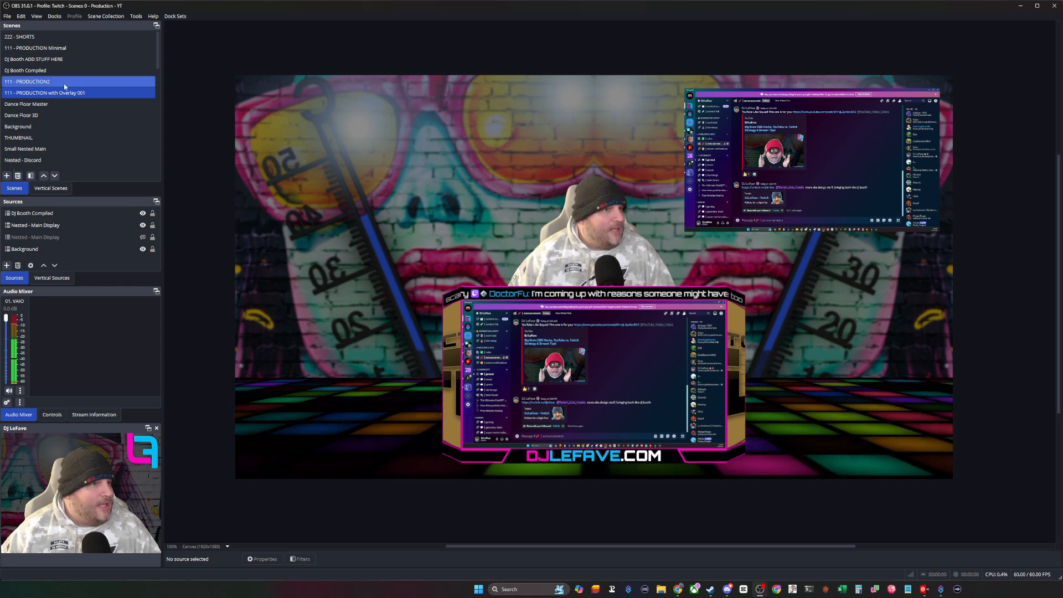
- Return to the Background scene and add a new scene named Voice Waveform after it
click(34, 126)
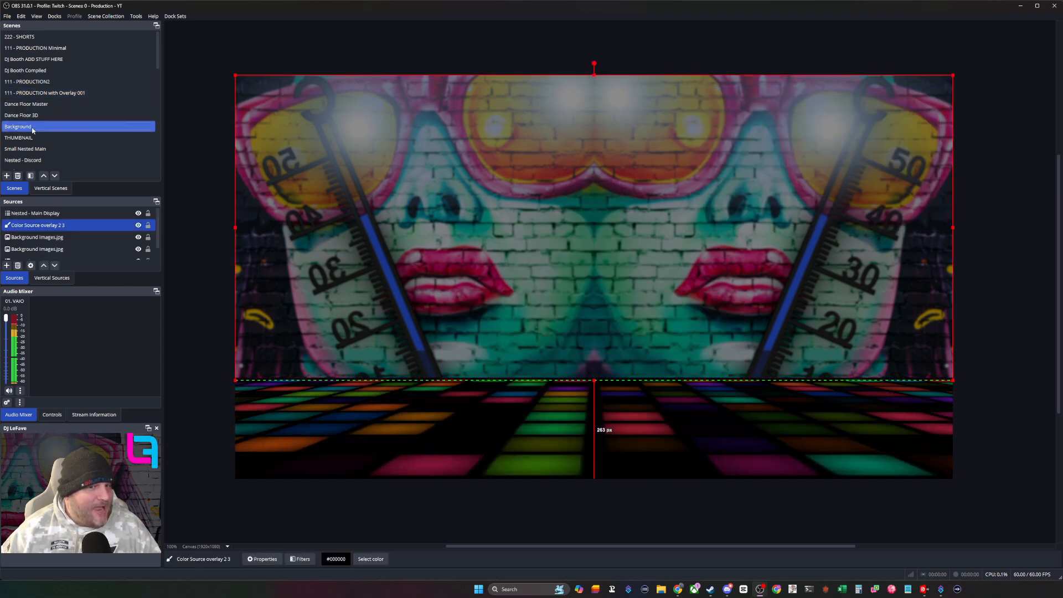
click(223, 396)
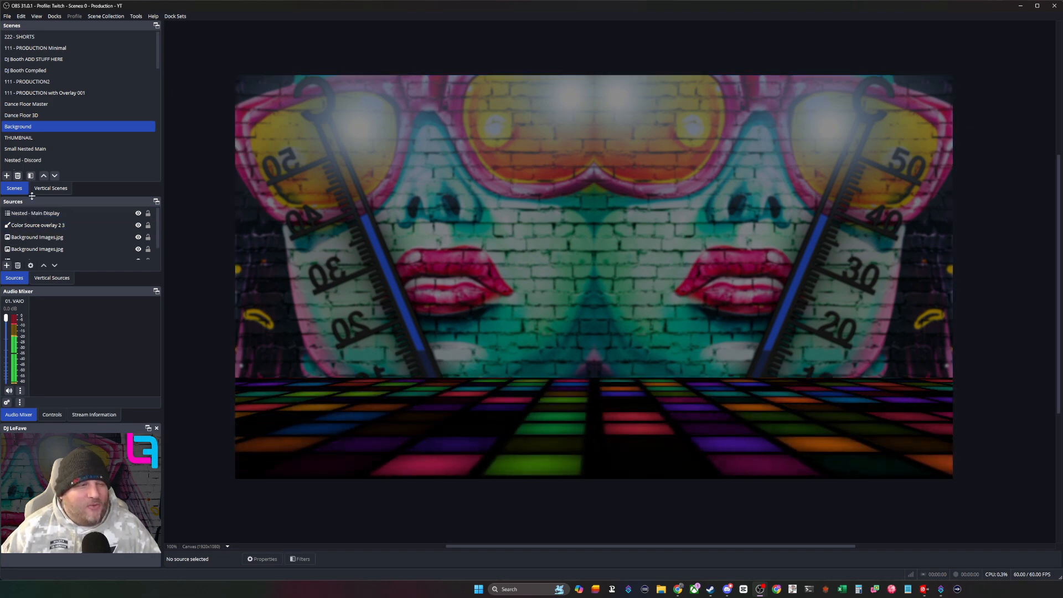
click(6, 176)
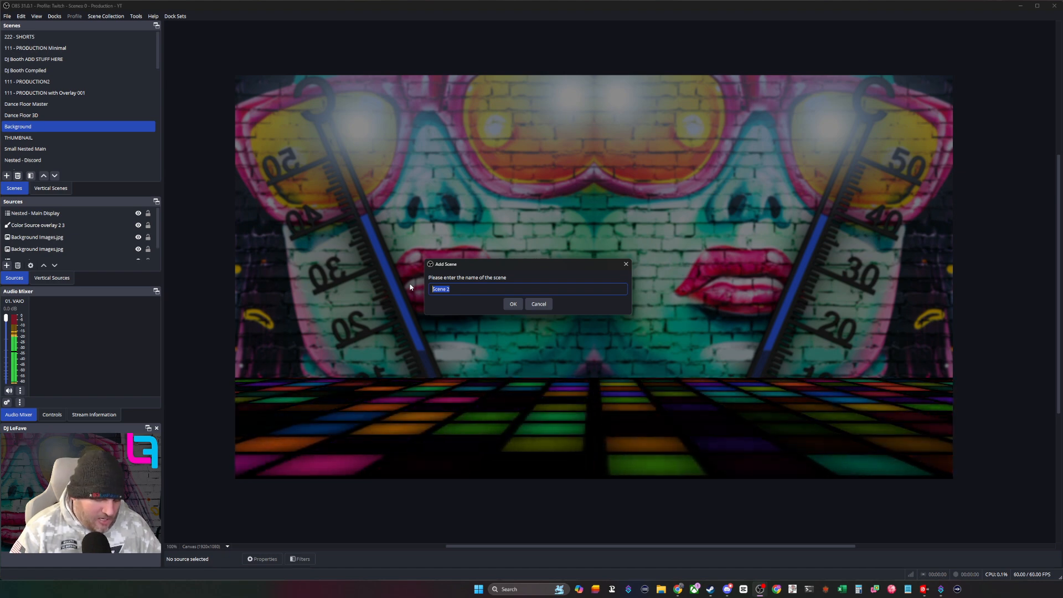
text(Voice )
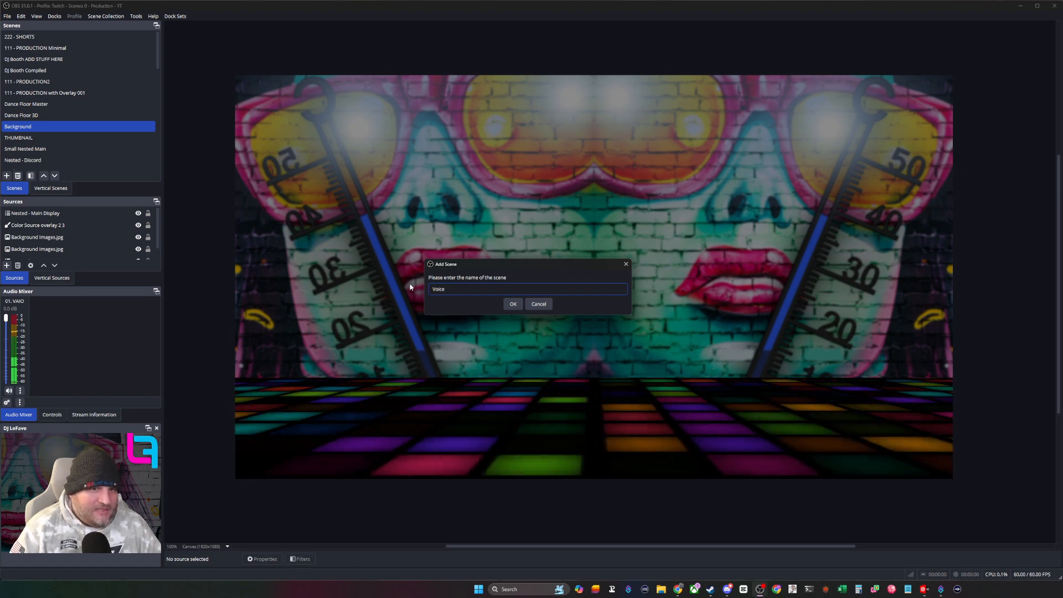
text(Waveform)
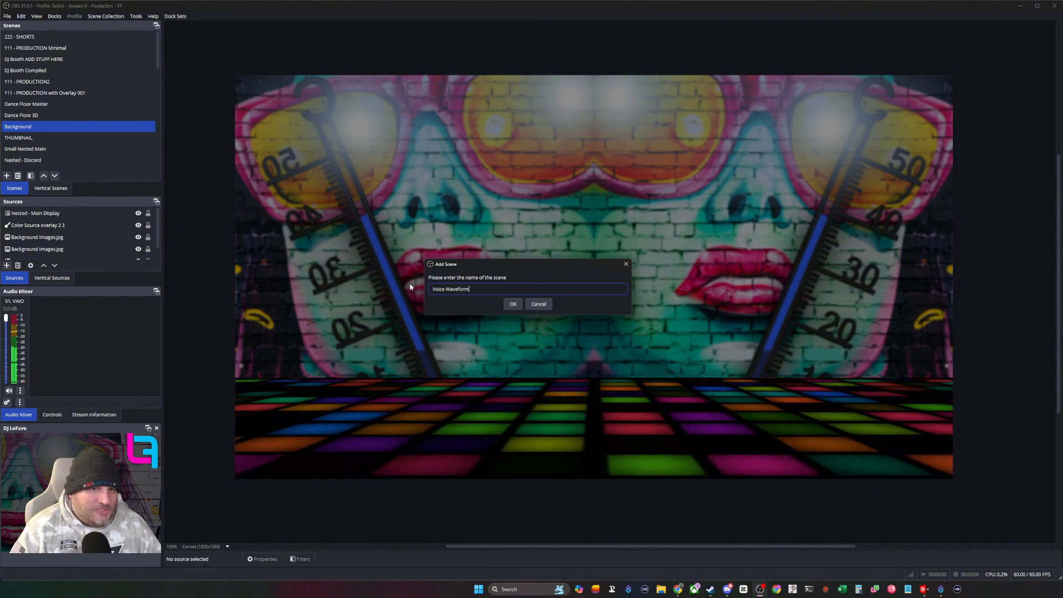
key(Return)
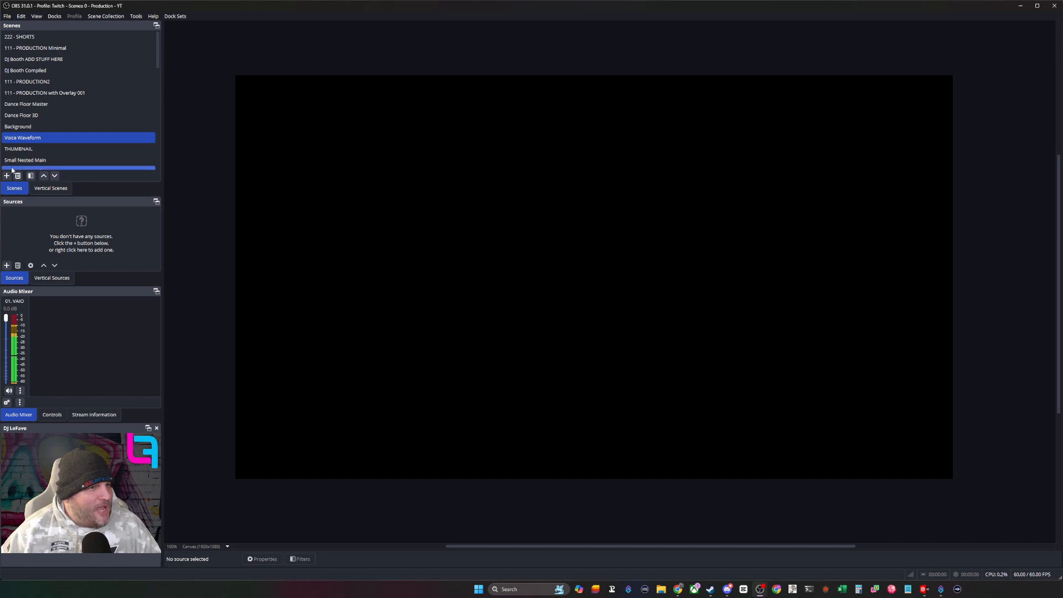
- Add a Waveform Visualizer source named Waveform Visualizer Mic aka Voice to the Voice Waveform scene, leaving its audio source at None
click(6, 266)
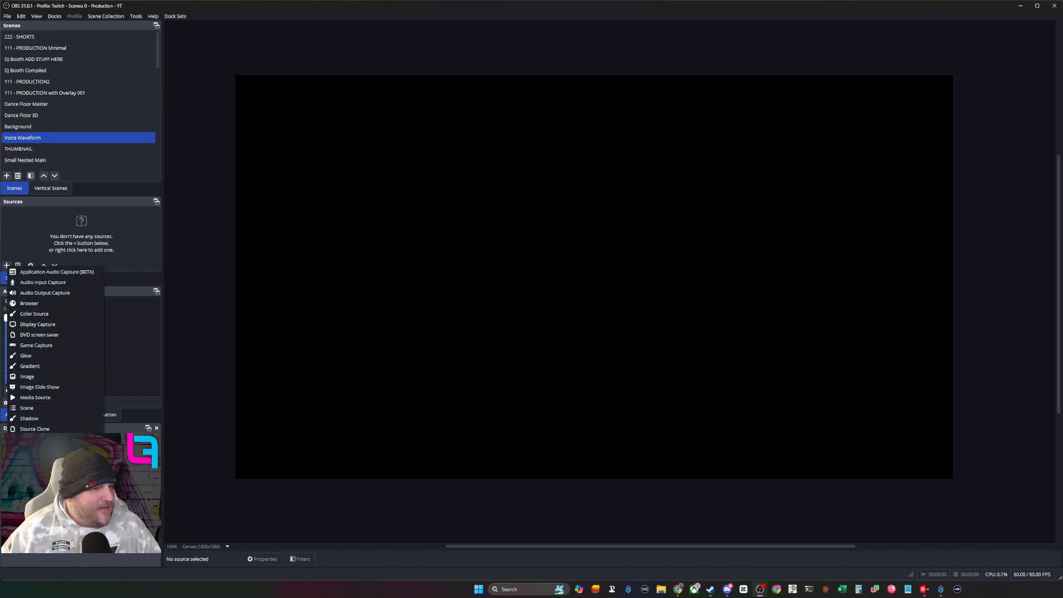
click(50, 480)
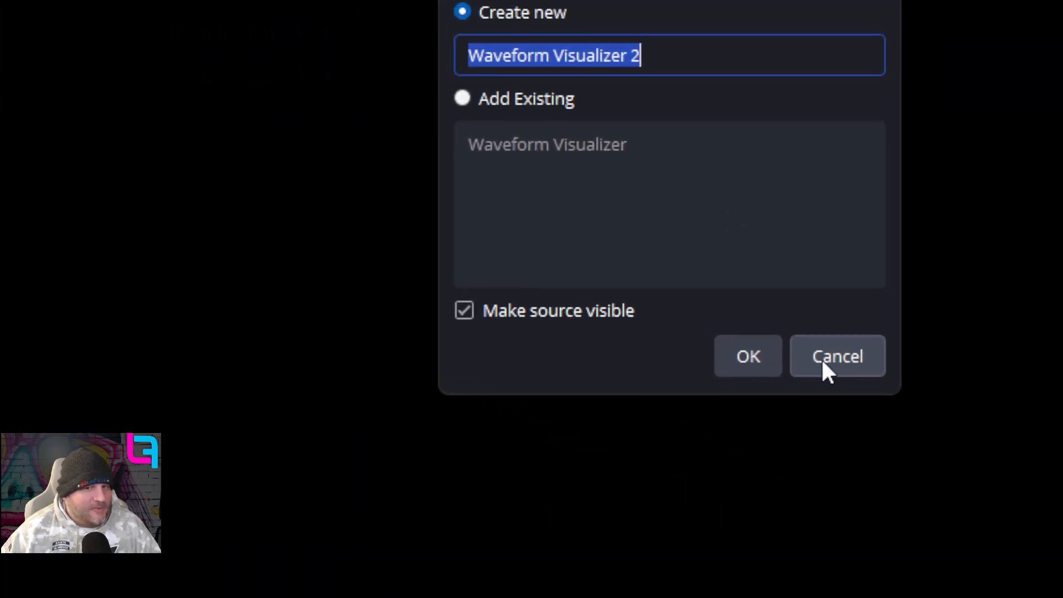
click(822, 359)
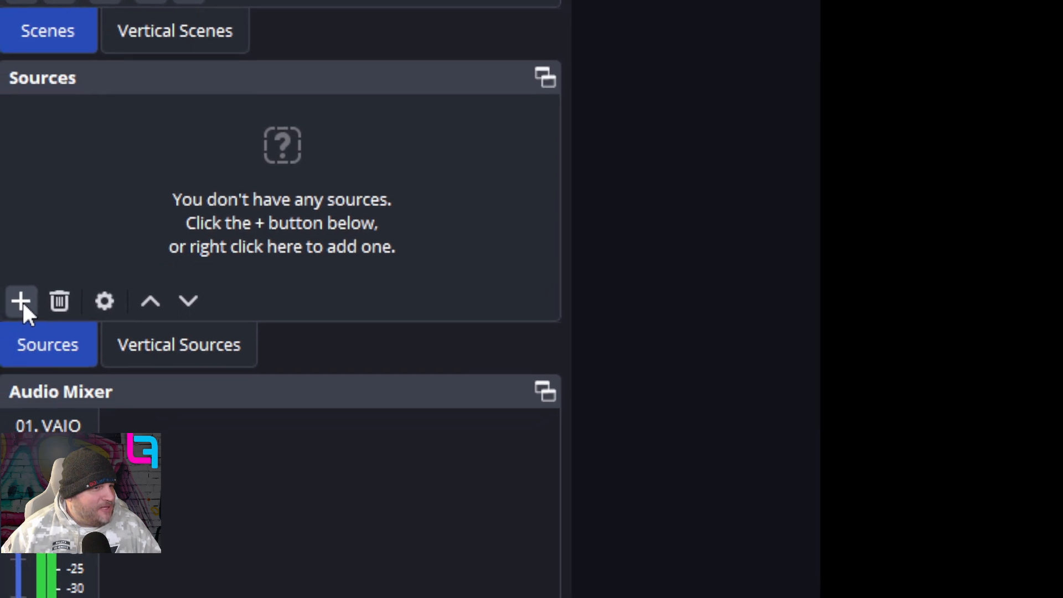
click(25, 299)
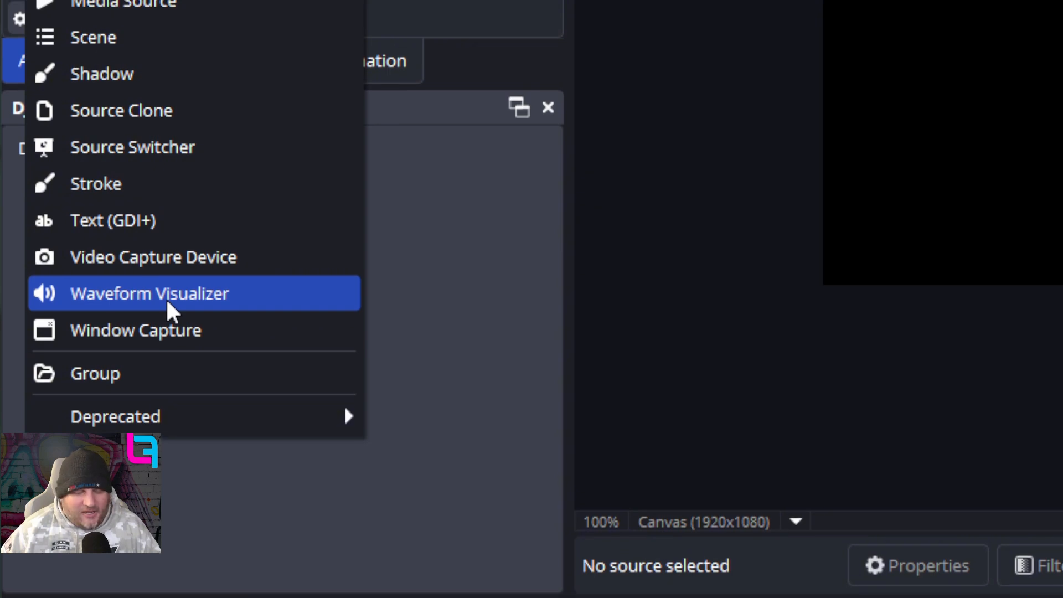
click(165, 299)
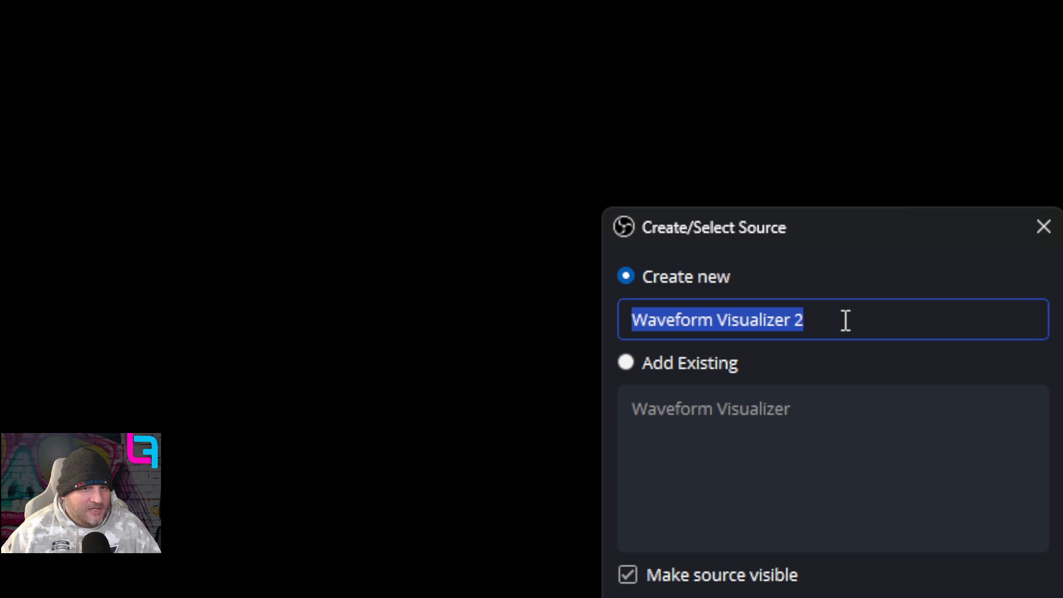
click(845, 320)
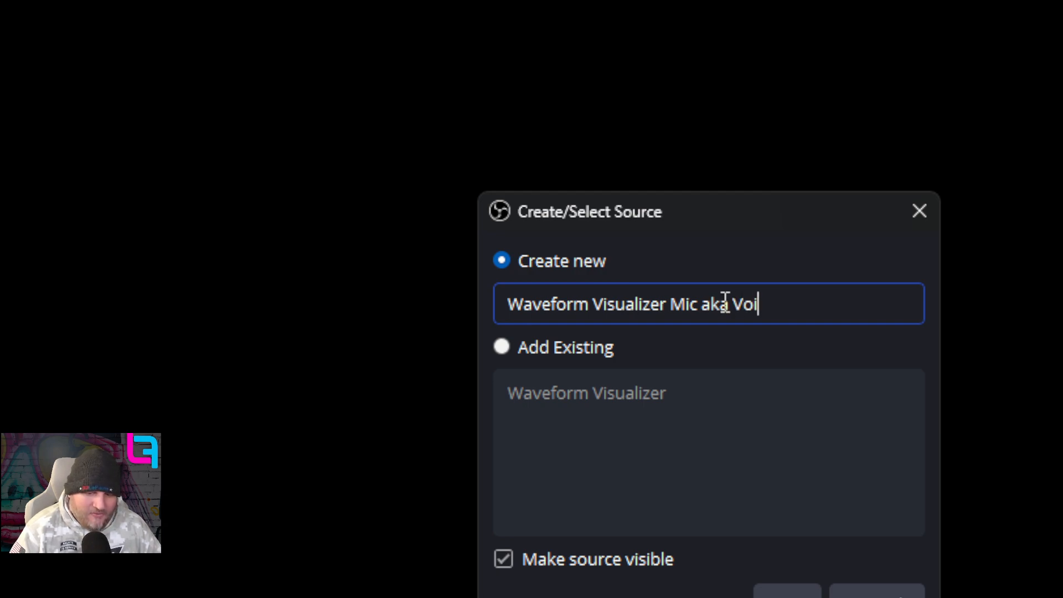
key(Return)
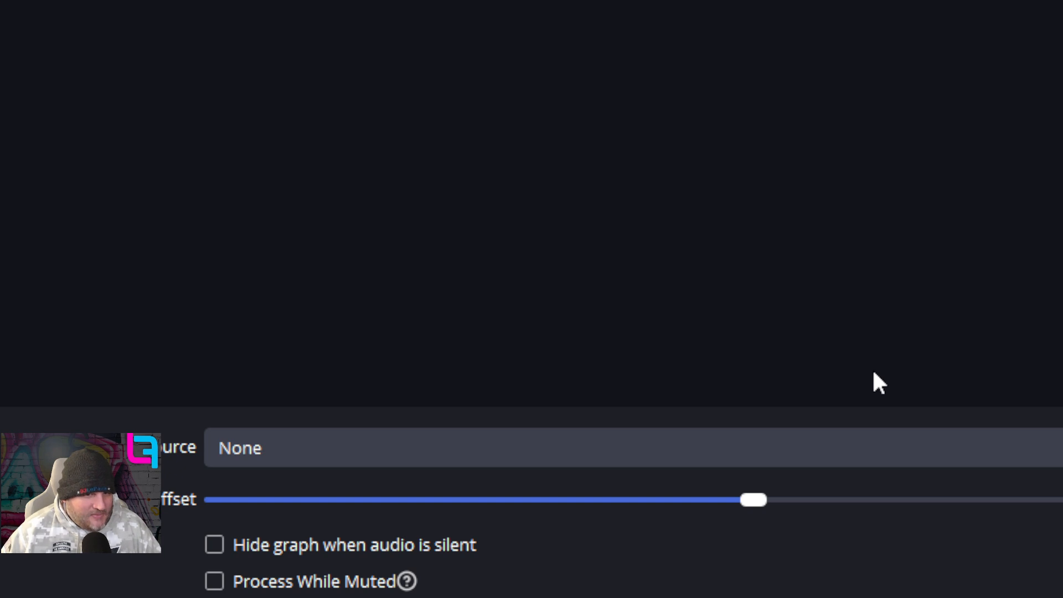
click(946, 458)
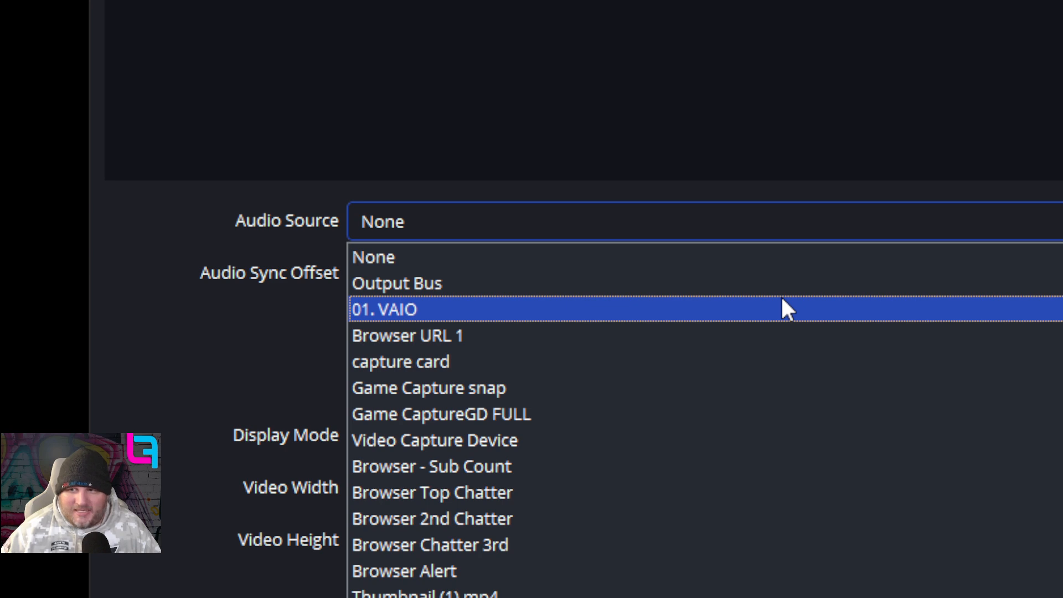
click(972, 185)
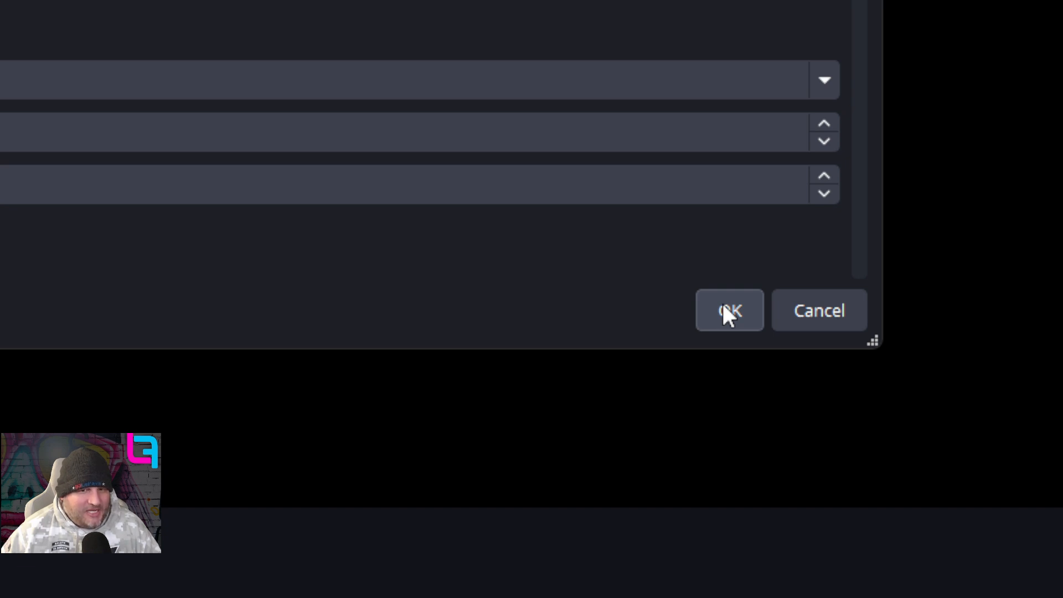
click(729, 310)
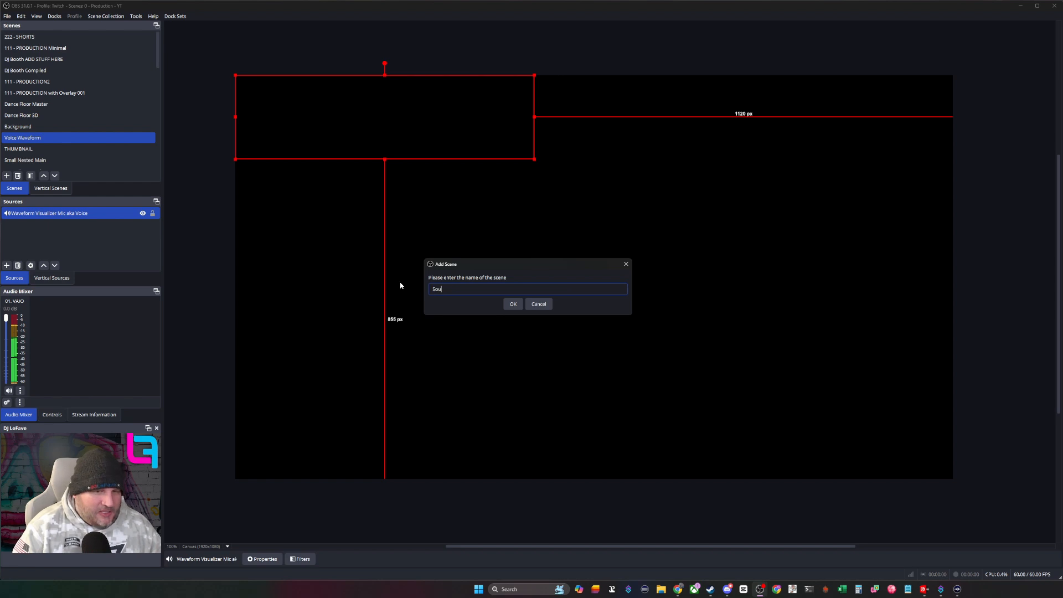
- Create a Sounds scene and add a source named Audio Input Capture - Mic using the Wave Link MicrophoneFX (Elgato Wave:XLR) device
key(Return)
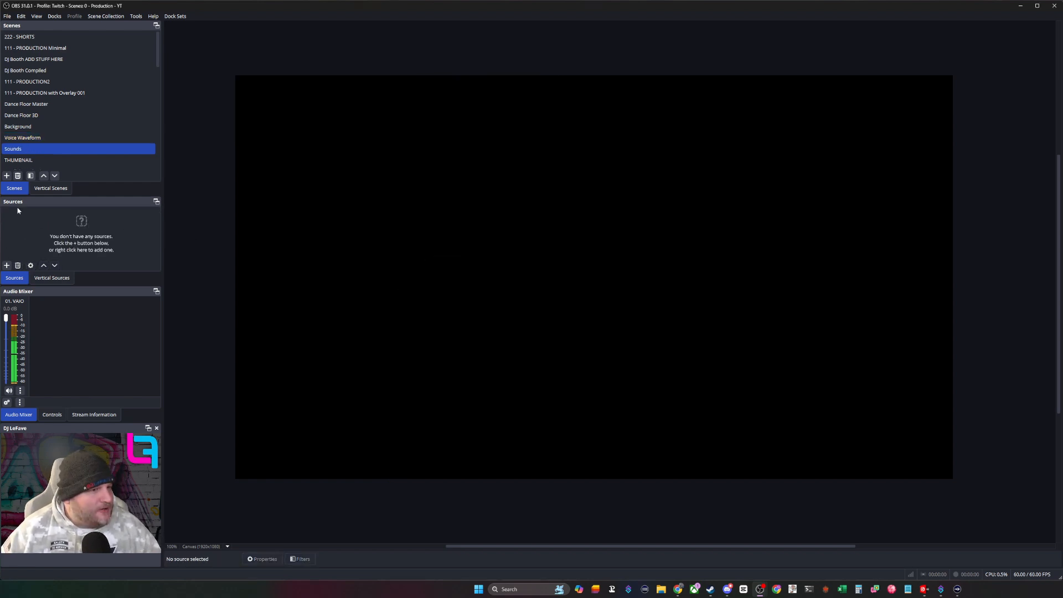
click(7, 266)
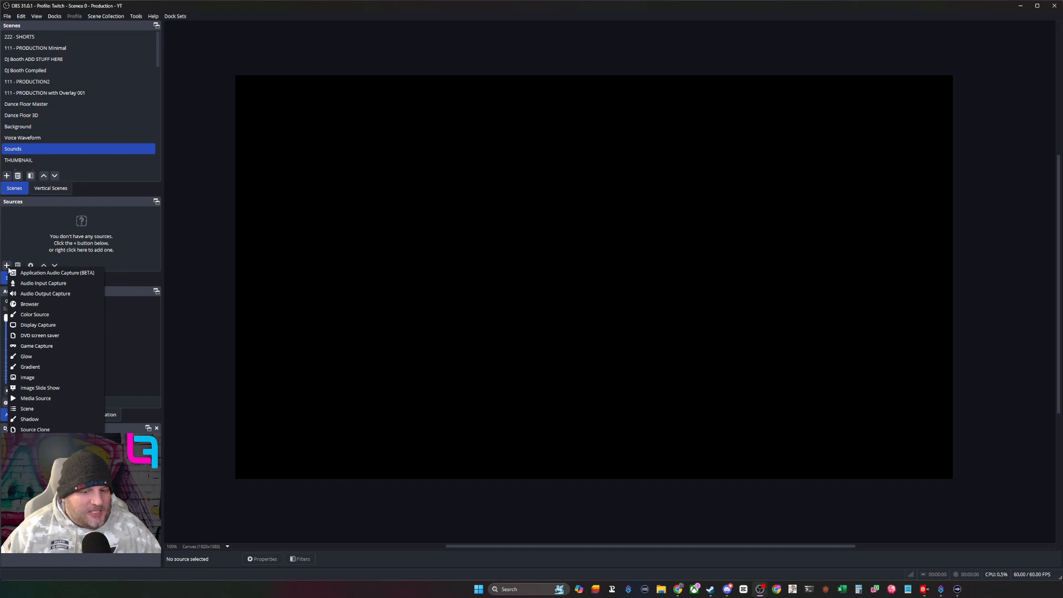
click(12, 254)
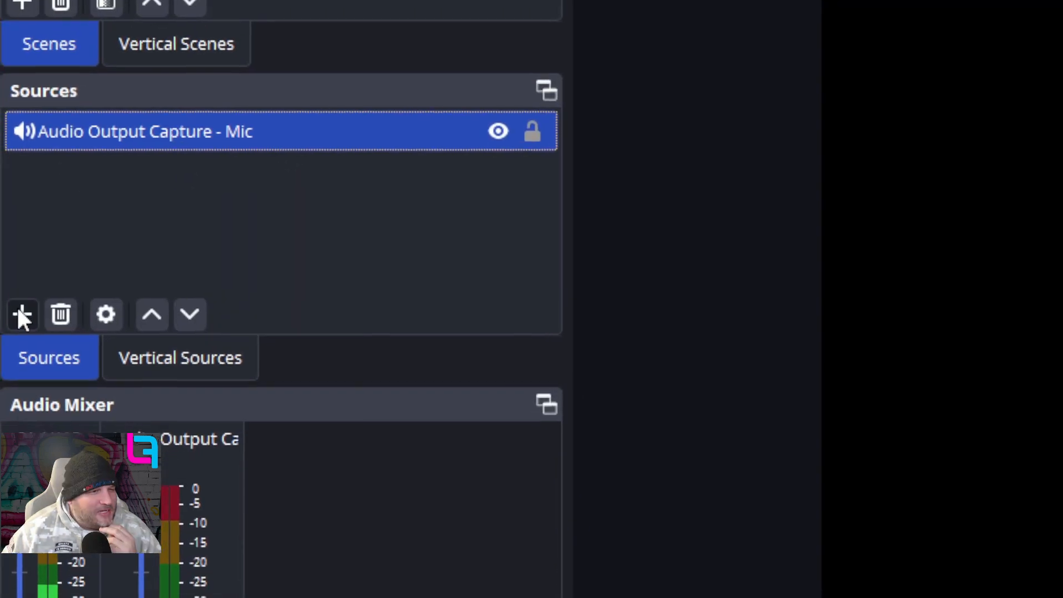
click(21, 313)
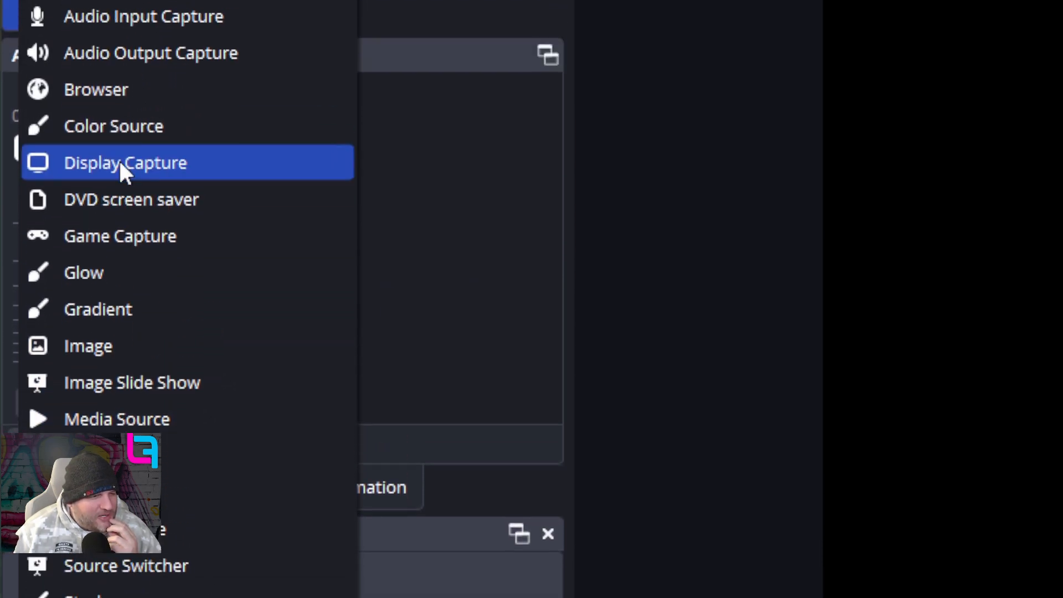
click(149, 9)
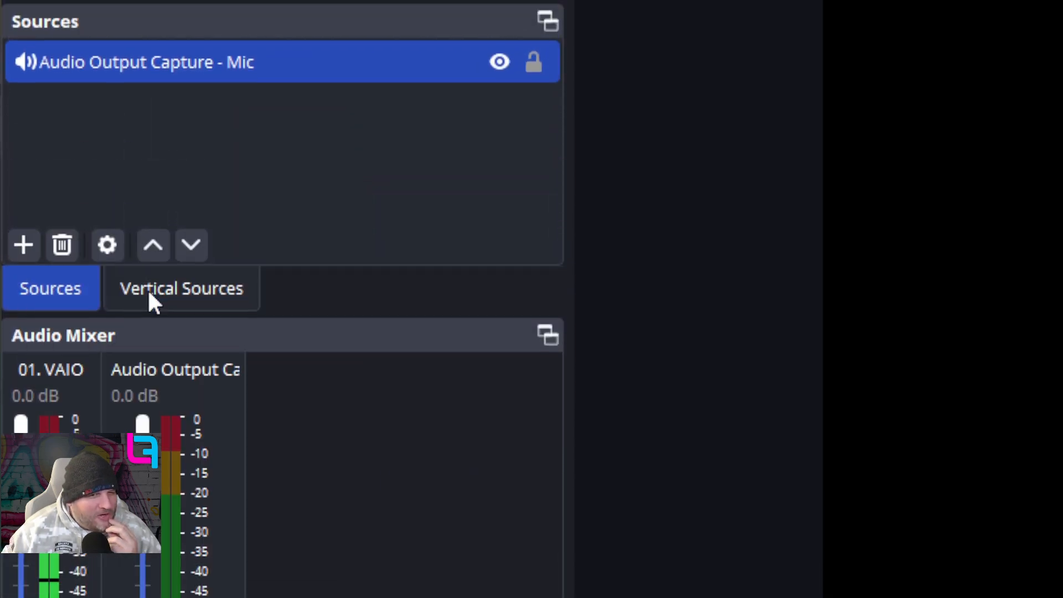
click(775, 271)
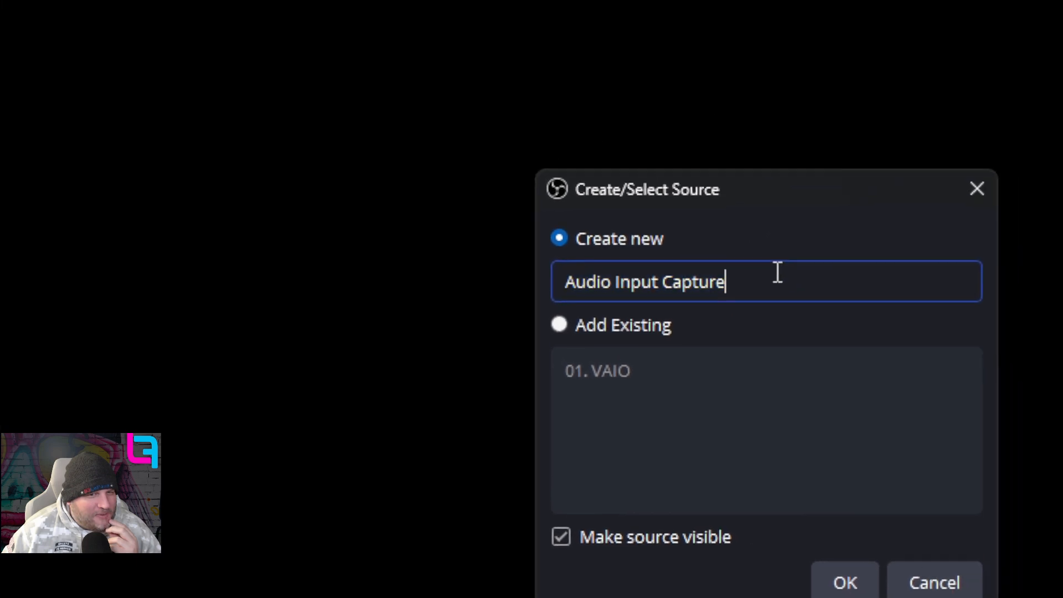
text(Mi)
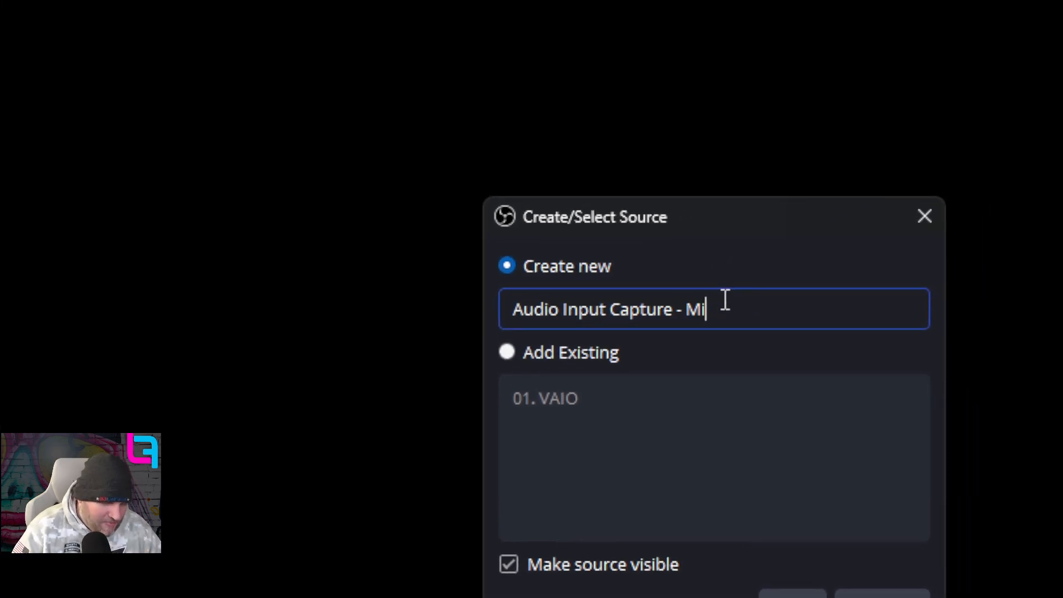
text(c)
key(Return)
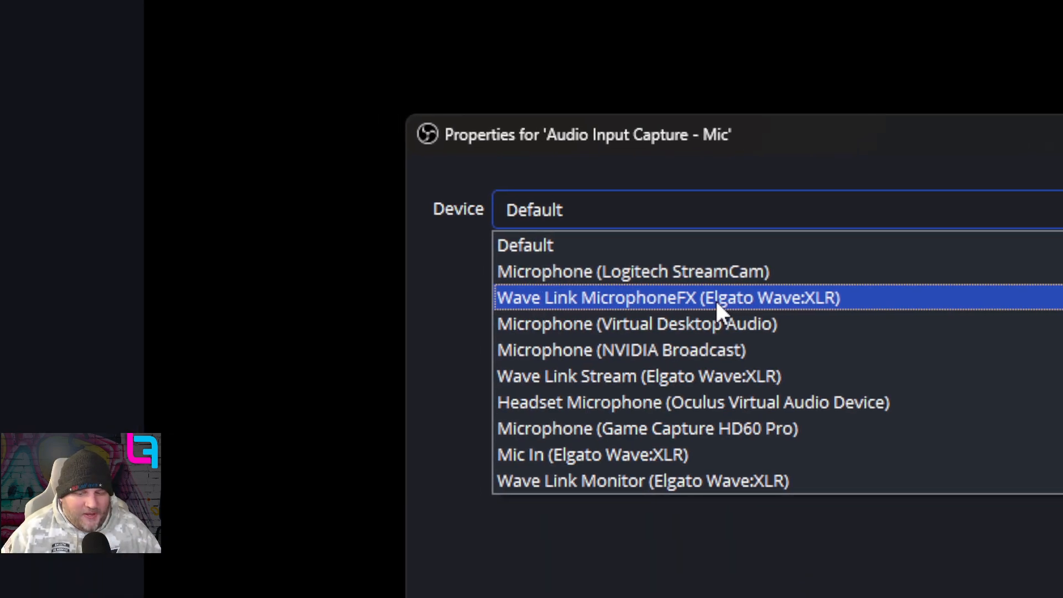
click(717, 301)
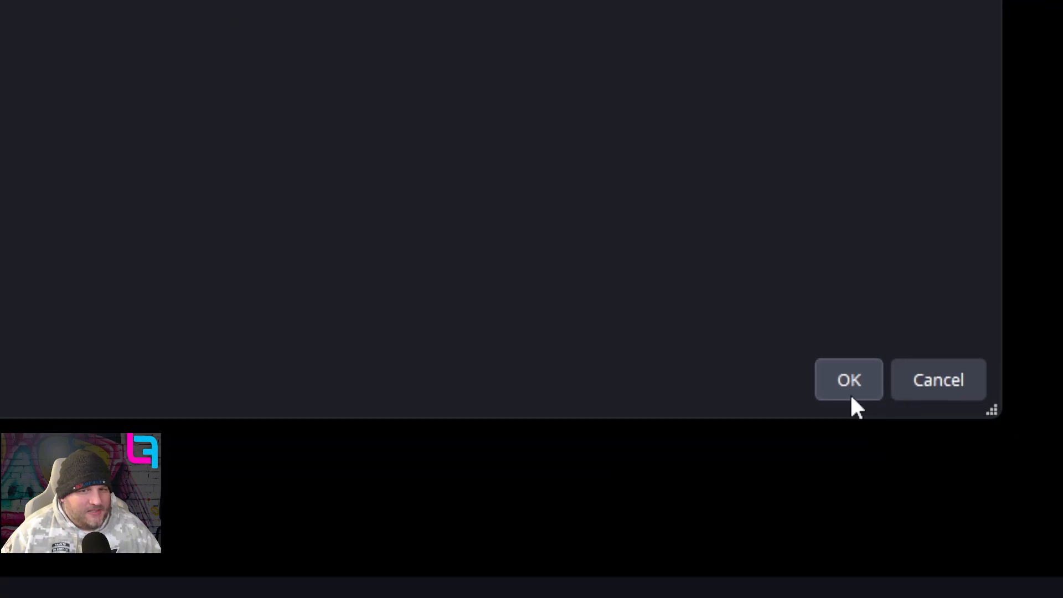
click(846, 387)
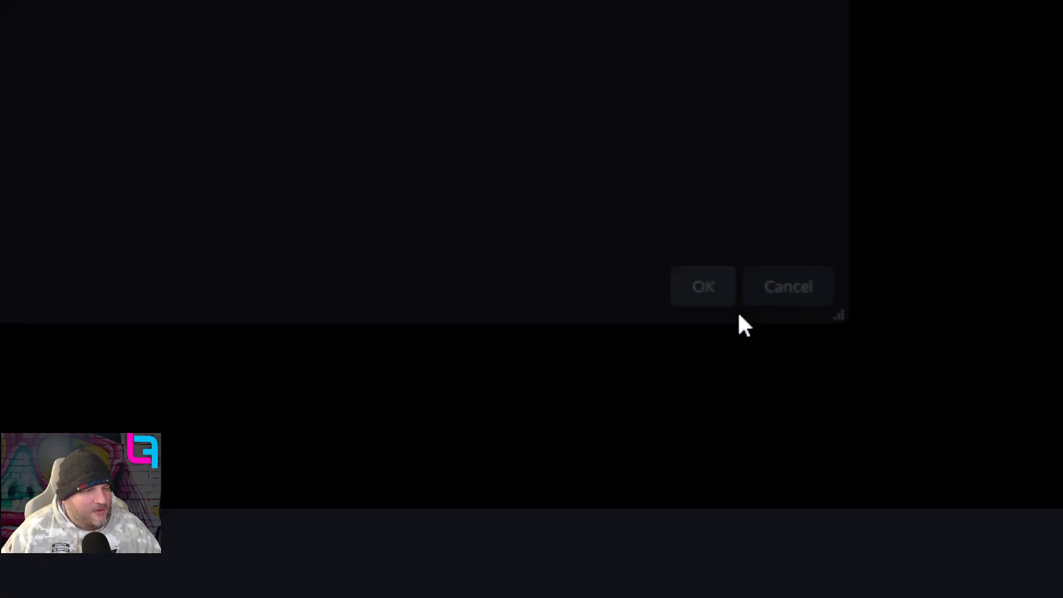
- Delete the Audio Output Capture - Mic source from the Sounds scene
click(205, 314)
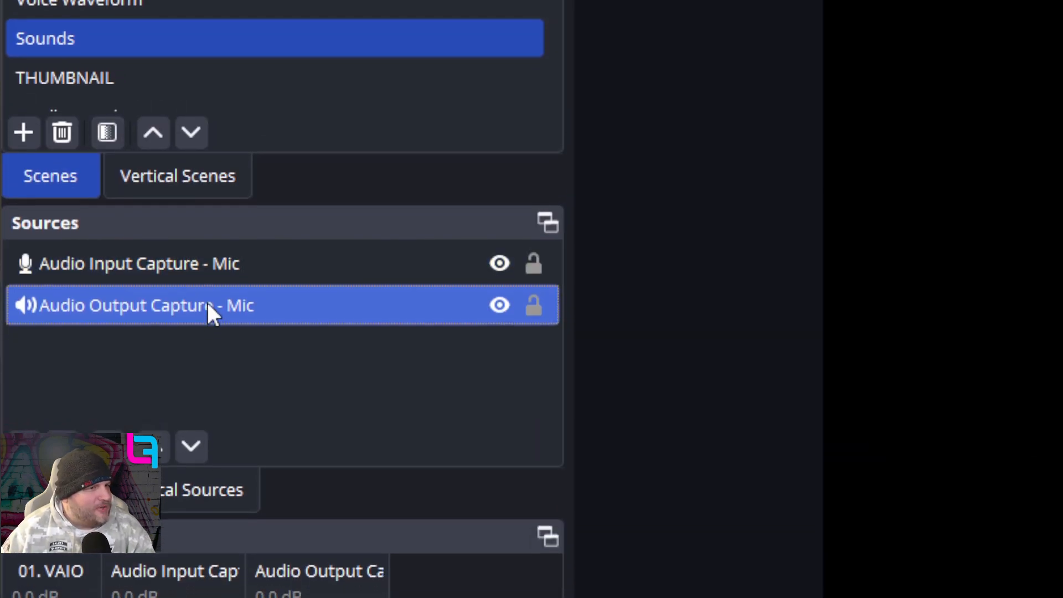
key(Delete)
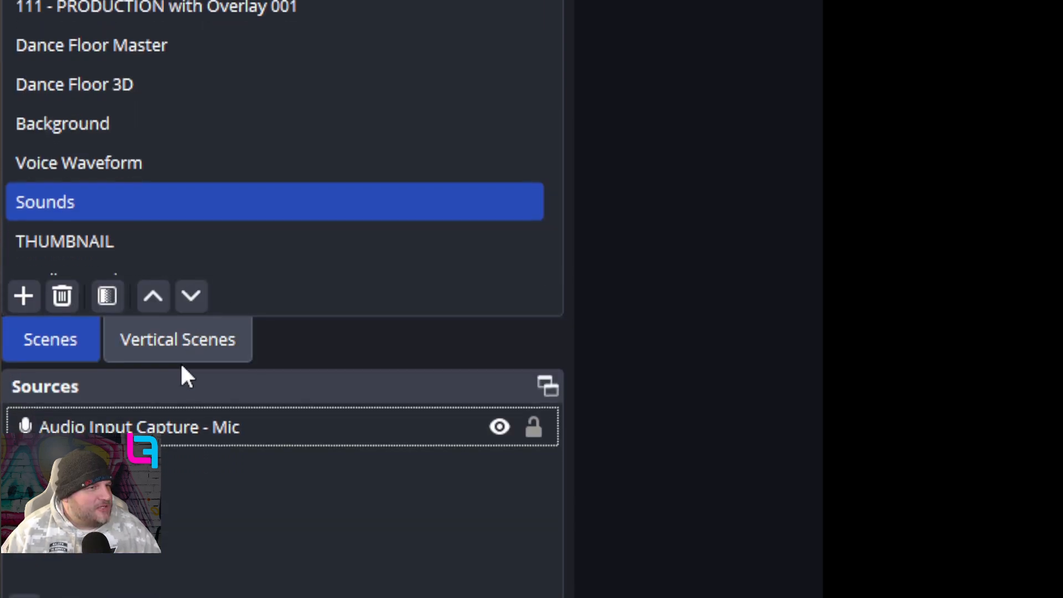
click(191, 427)
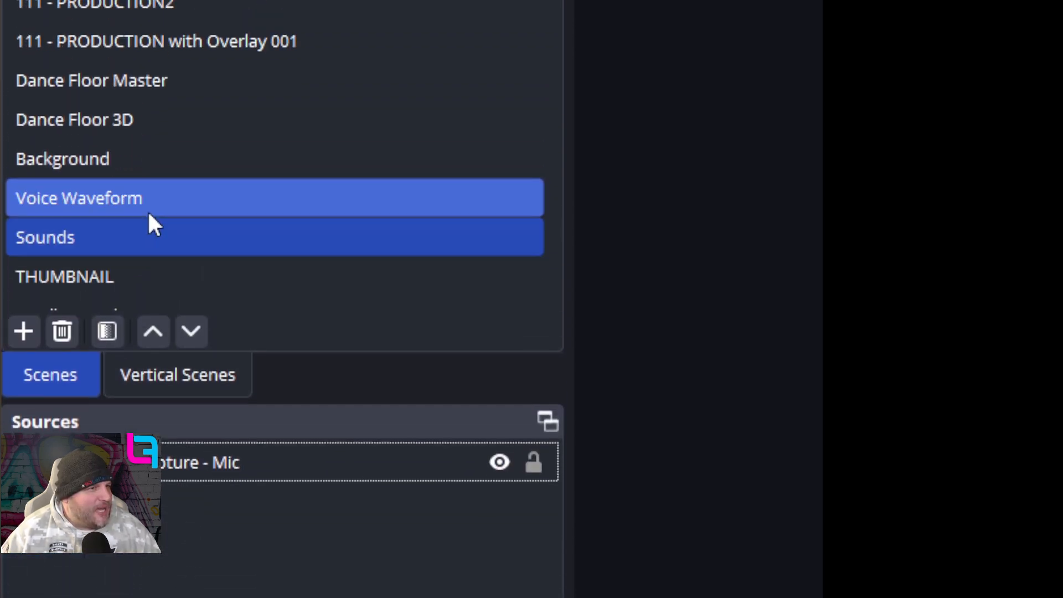
- Return to the Voice Waveform scene and set the visualizer's audio source to Audio Input Capture - Mic
click(149, 210)
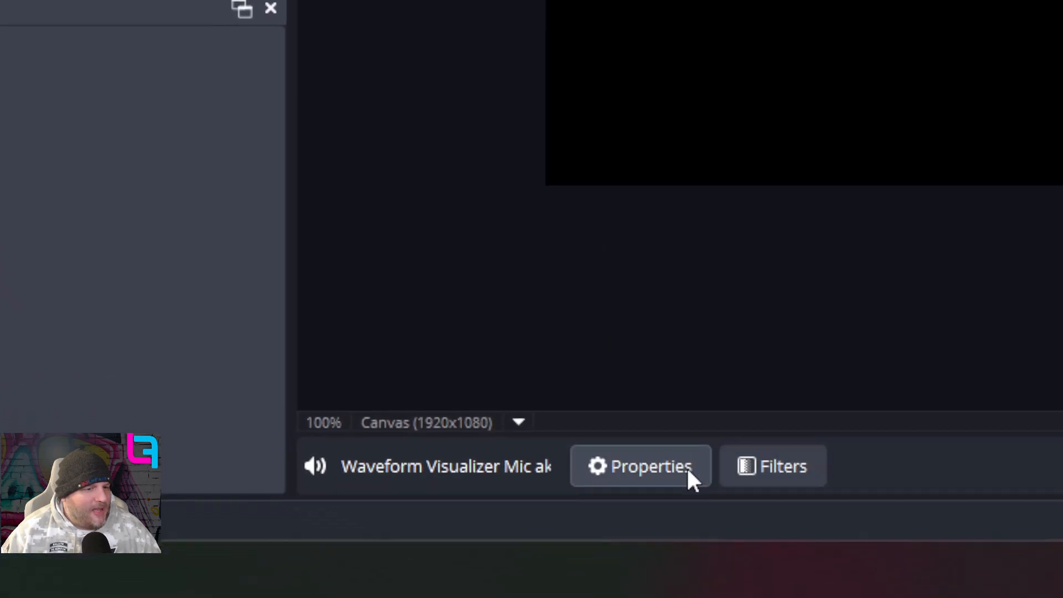
click(686, 467)
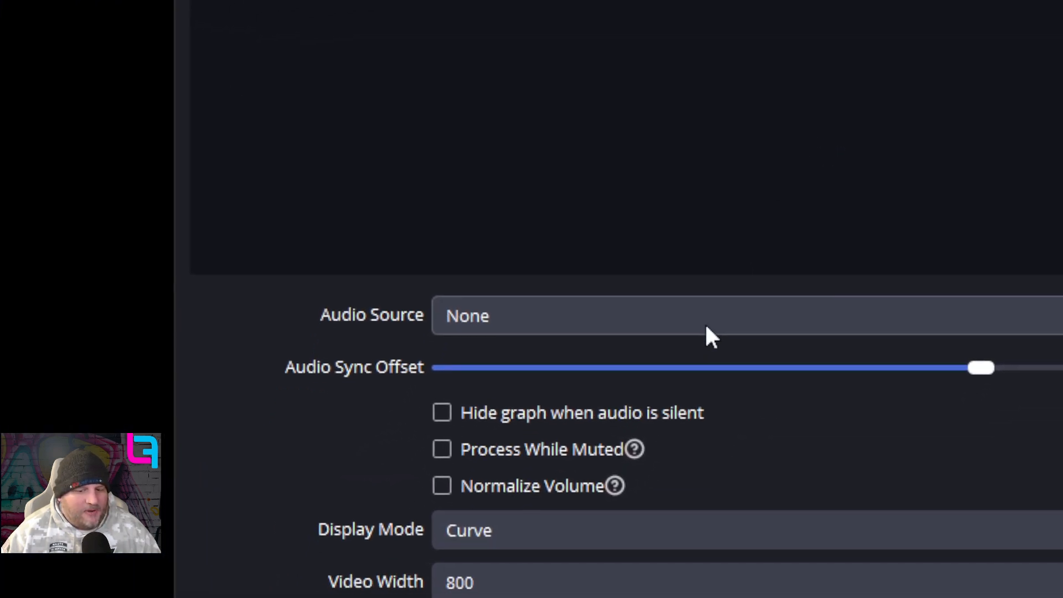
click(706, 327)
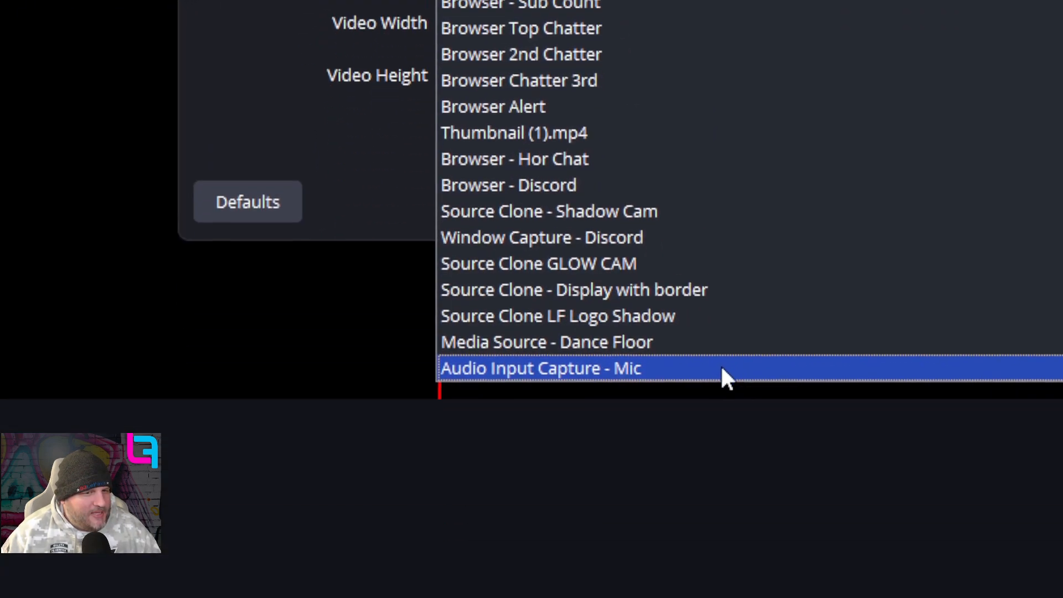
click(721, 368)
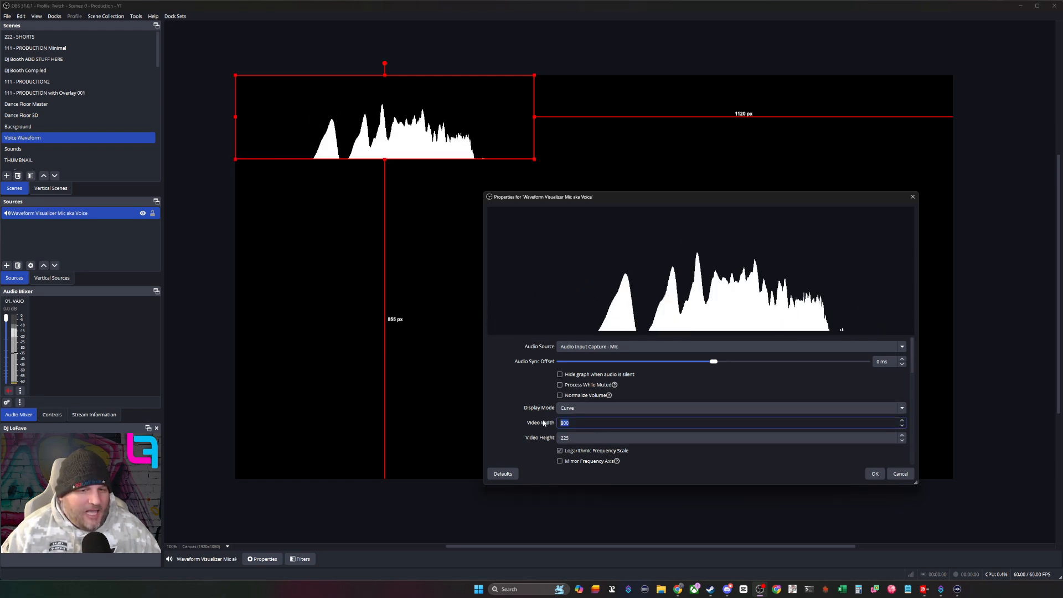
- Enable Mirror Frequency Axis for the visualizer and set its video width first to 960, then to 1920
double_click(564, 423)
text(960)
scroll(545, 434, down, 2)
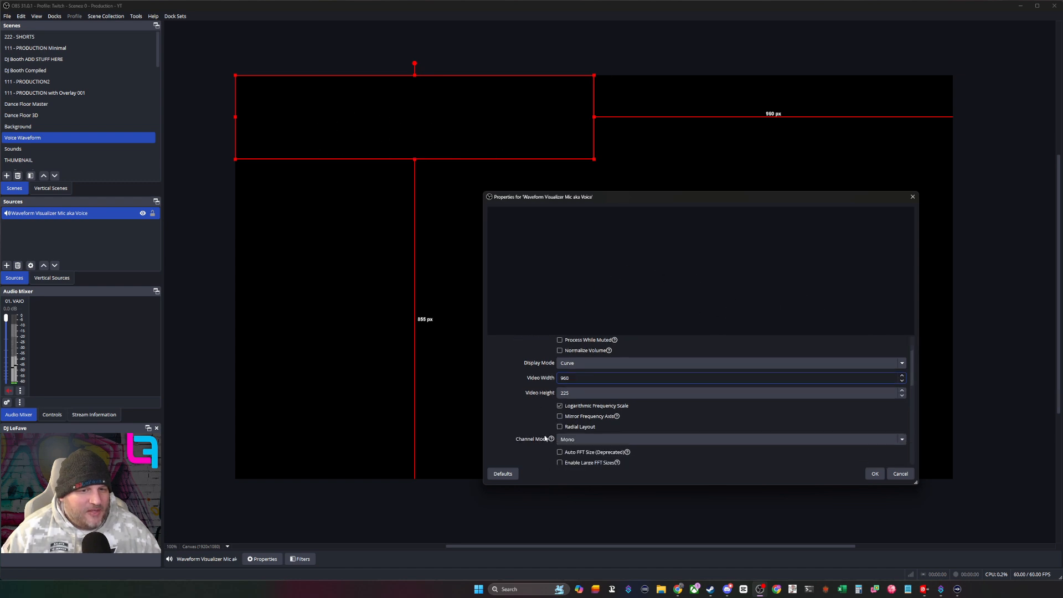
click(559, 416)
double_click(564, 378)
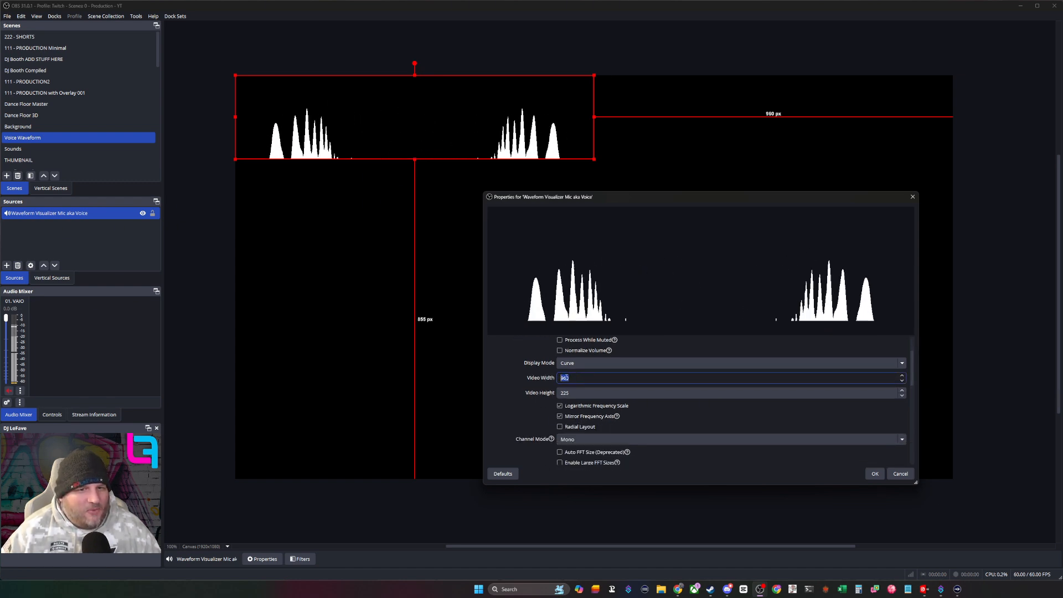
text(1920)
- Look over the channel and FFT settings, then set the visualizer's display mode to Stepped Bars
scroll(576, 416, down, 2)
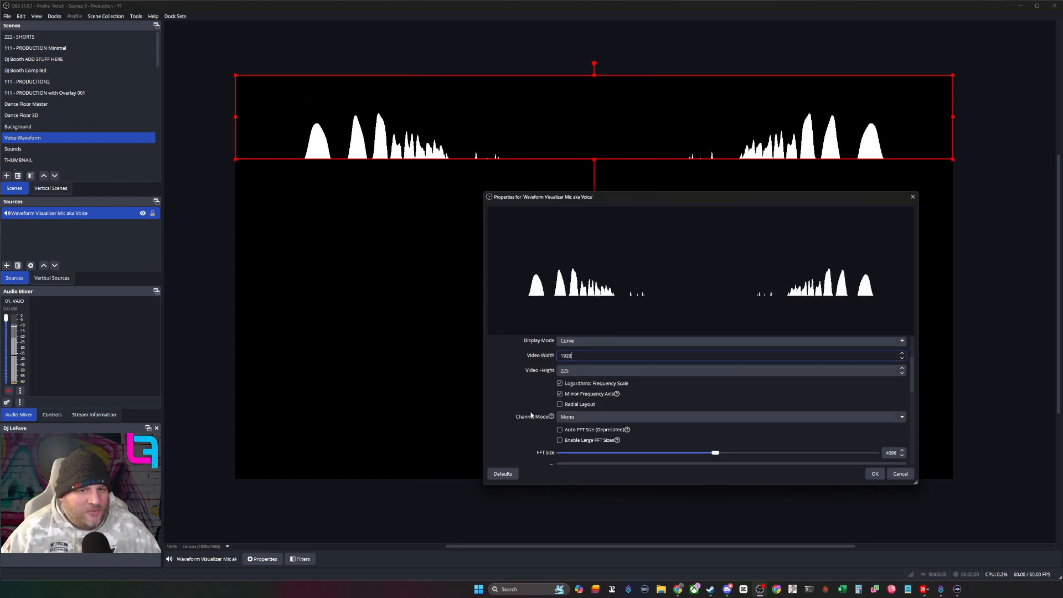
click(576, 415)
click(573, 424)
scroll(531, 430, down, 6)
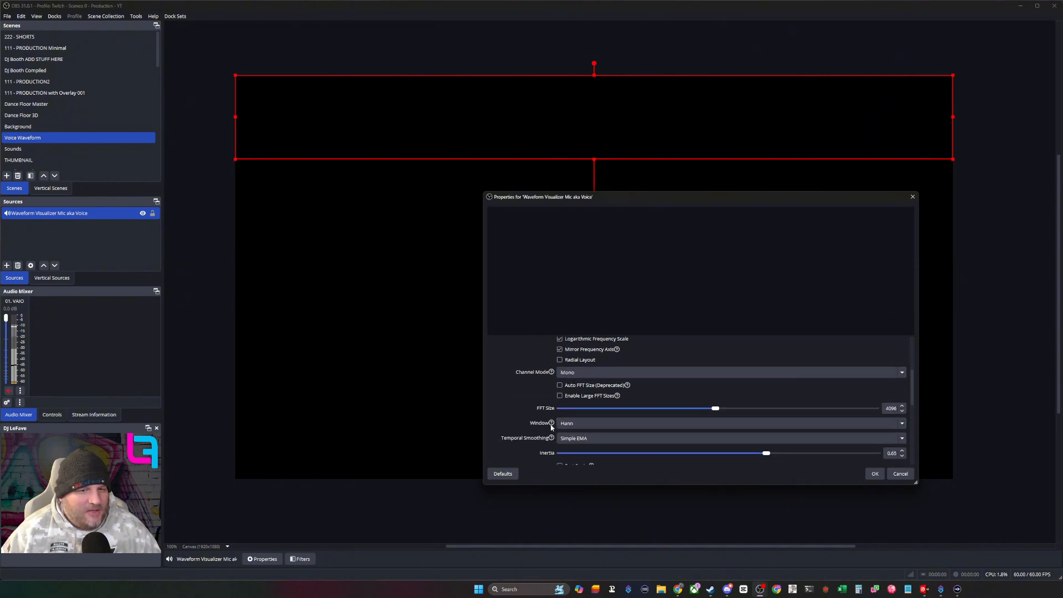
scroll(544, 423, up, 5)
click(587, 357)
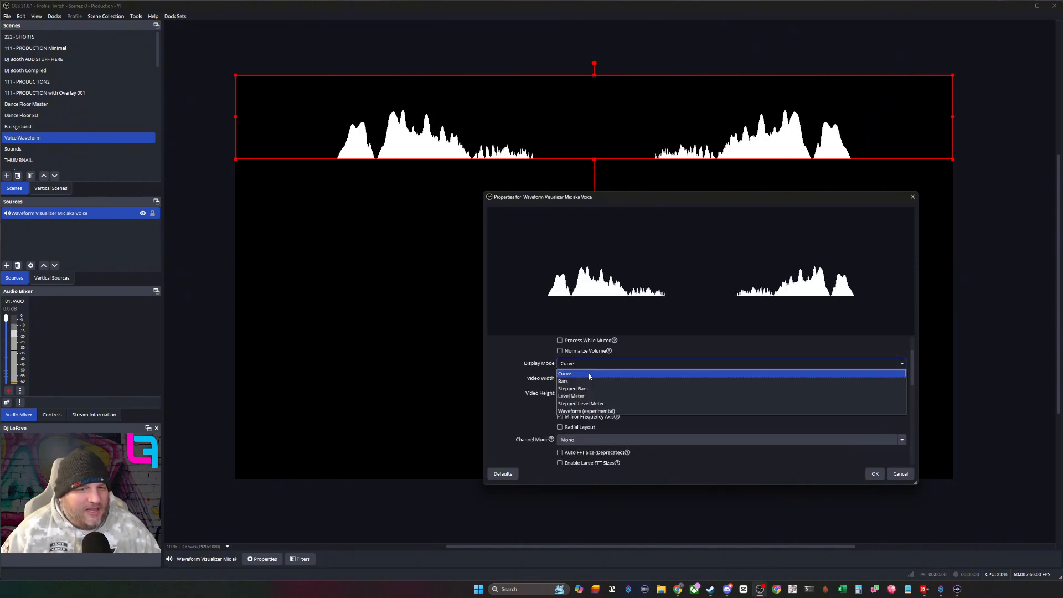
click(584, 388)
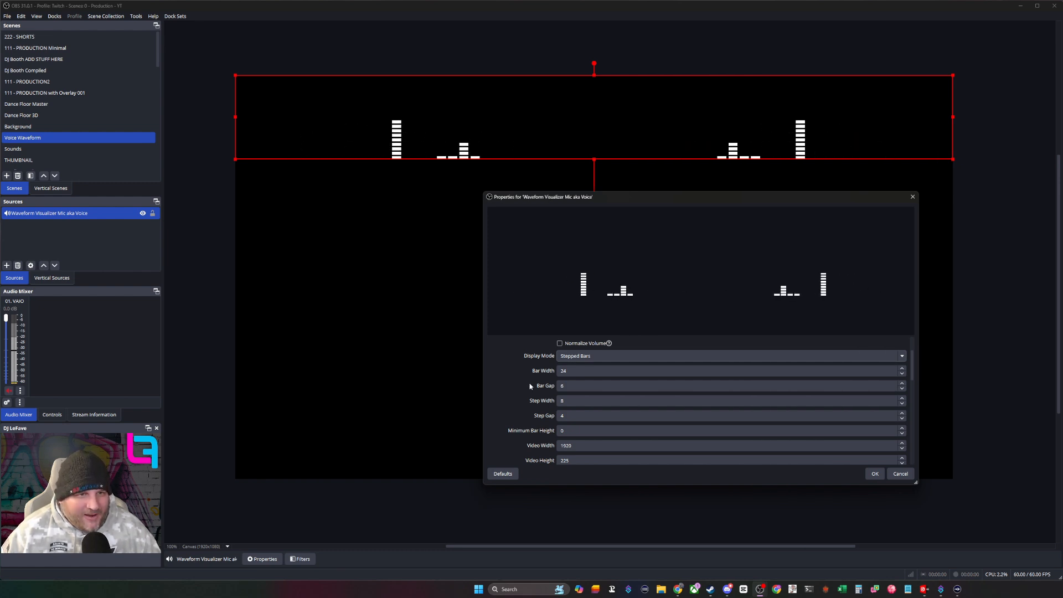
- Try bar widths of 30, 36 and 45 for the visualizer's stepped bars
scroll(530, 386, down, 1)
scroll(538, 392, up, 1)
drag(570, 370, 532, 367)
text(30)
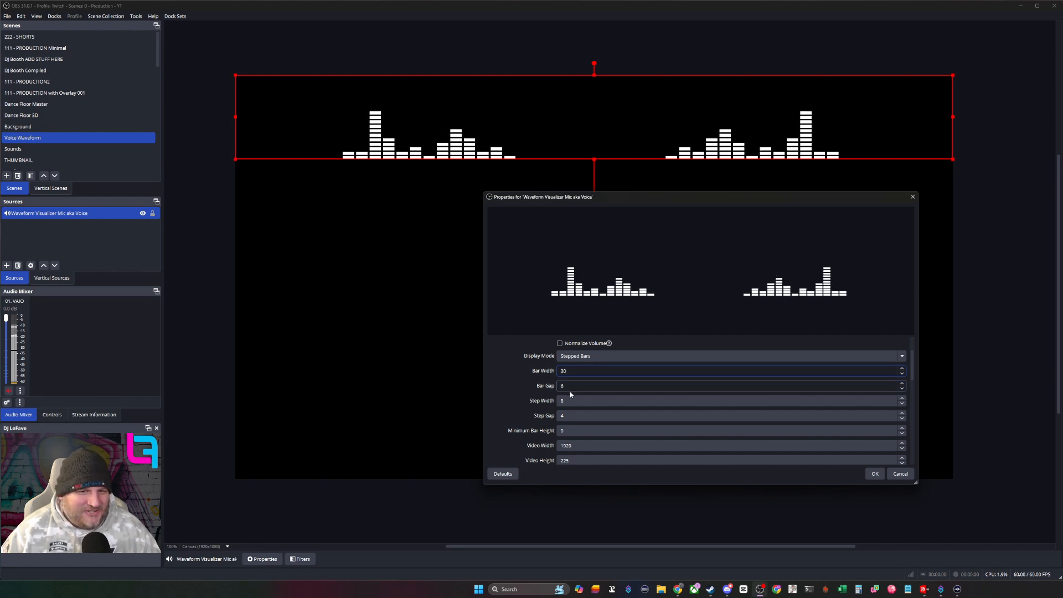
drag(569, 371, 536, 369)
text(36)
text(45)
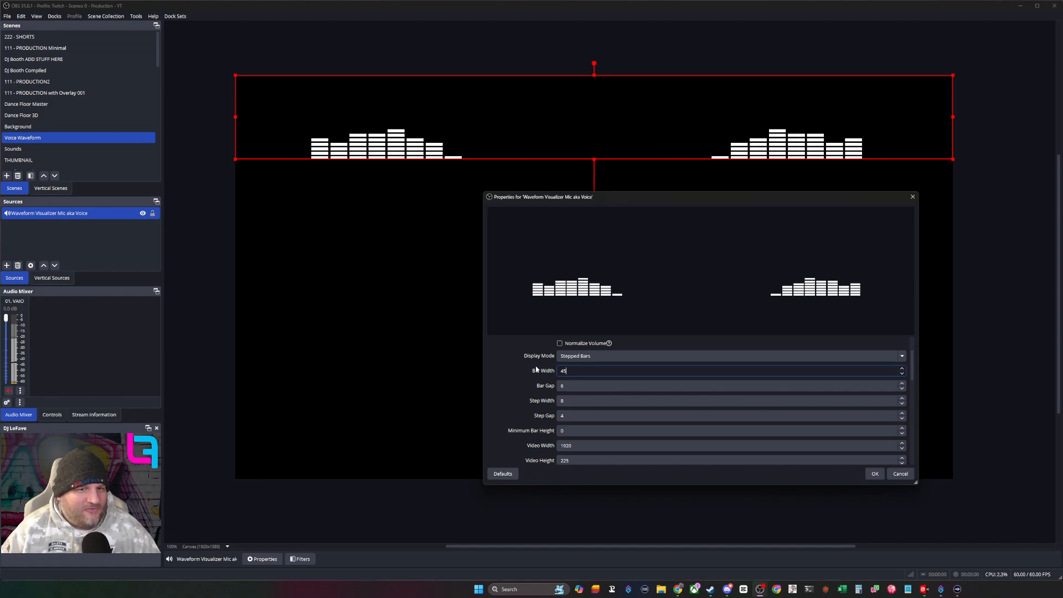
- Set the stepped bars' width to 5 and the bar gap to 50
key(BackSpace)
key(BackSpace)
text(5)
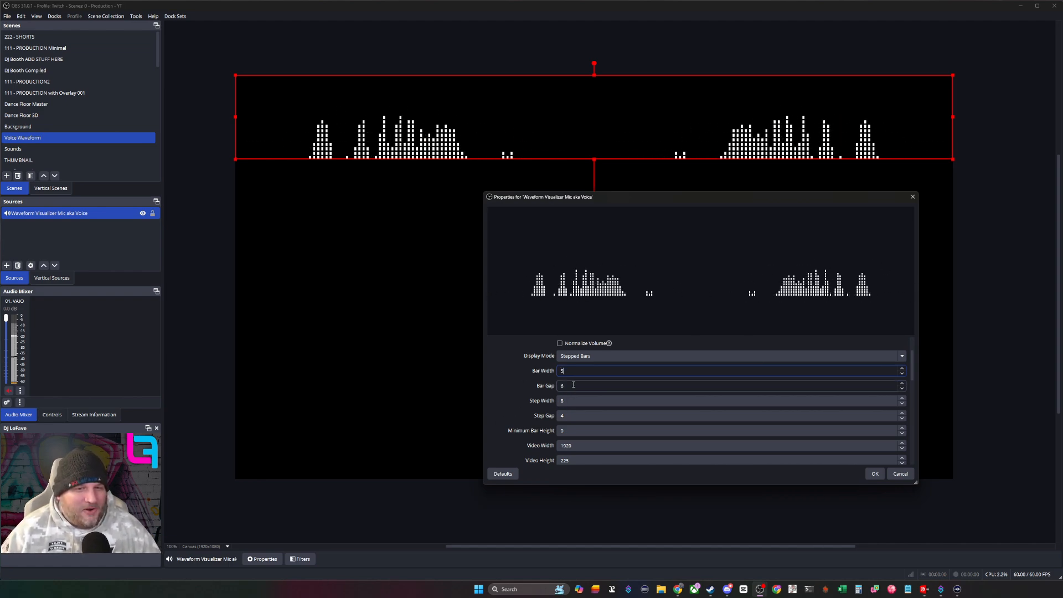
drag(574, 384, 545, 384)
text(8)
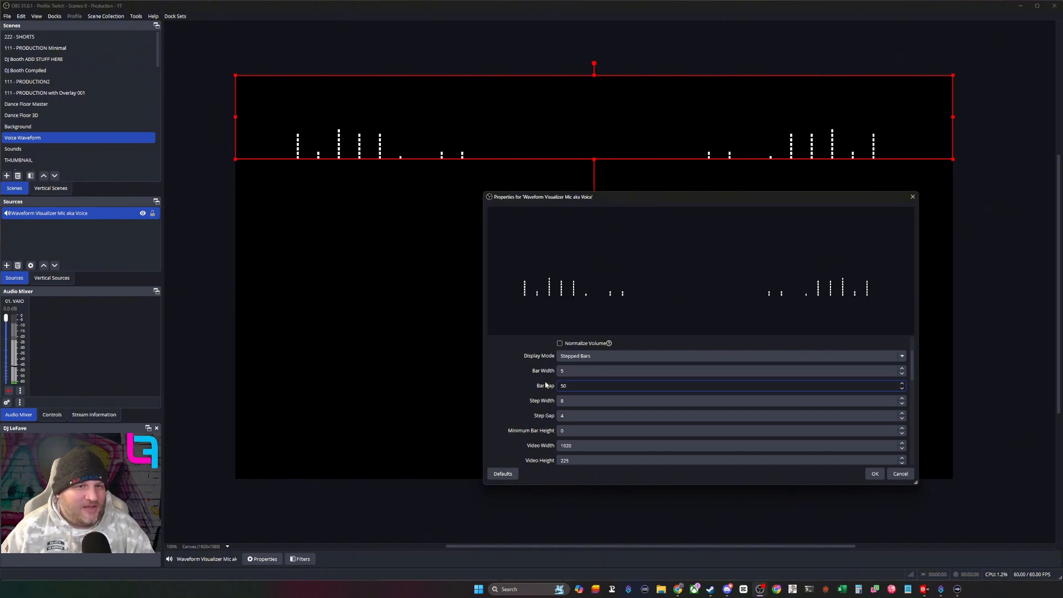
- Set the visualizer's temporal smoothing inertia to 0.65 and enable Fast Peaks
scroll(546, 385, down, 10)
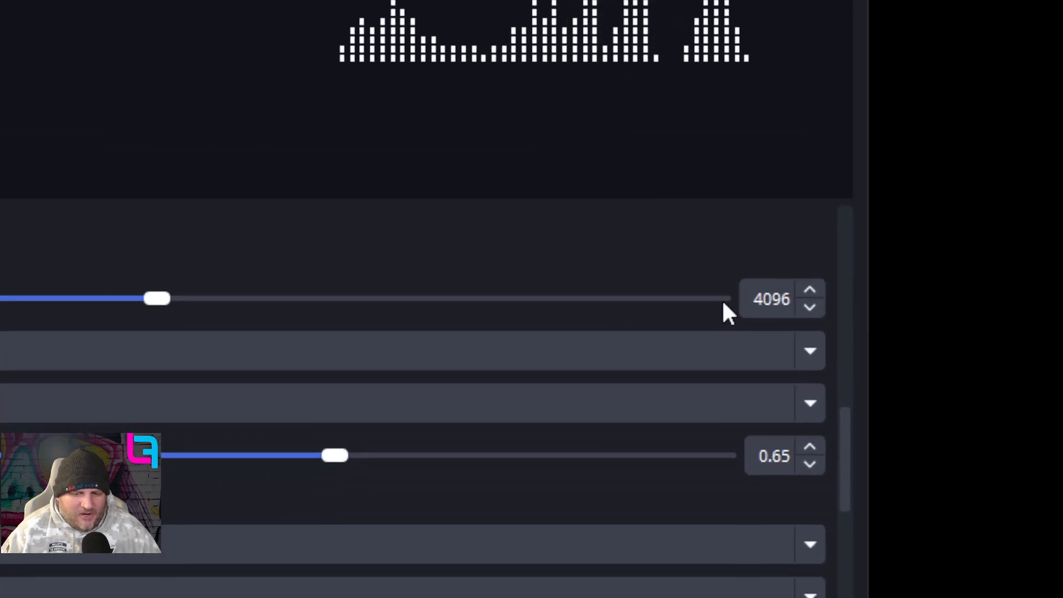
click(723, 302)
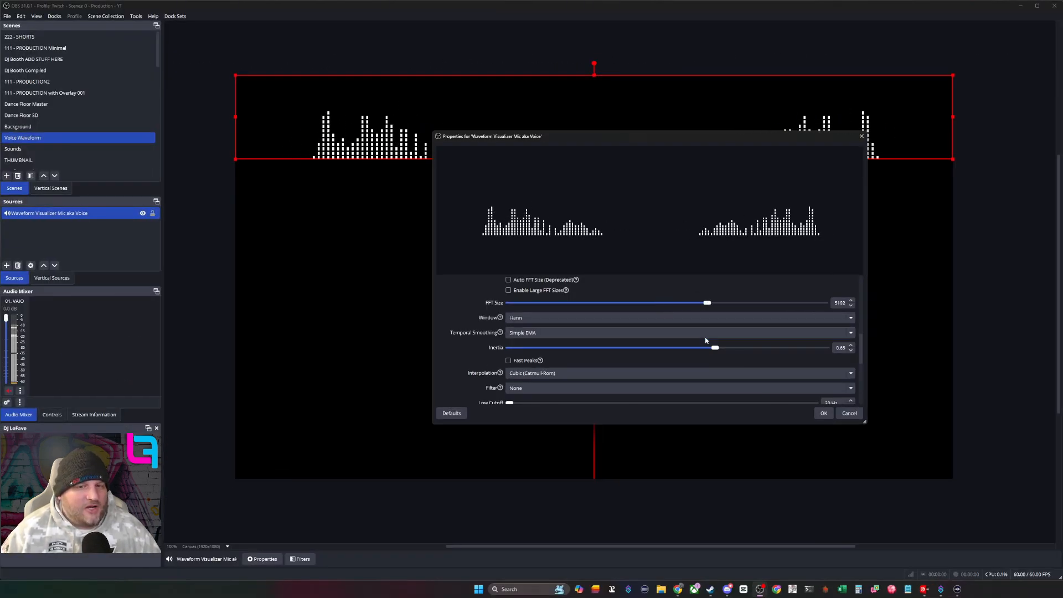
drag(670, 143, 641, 187)
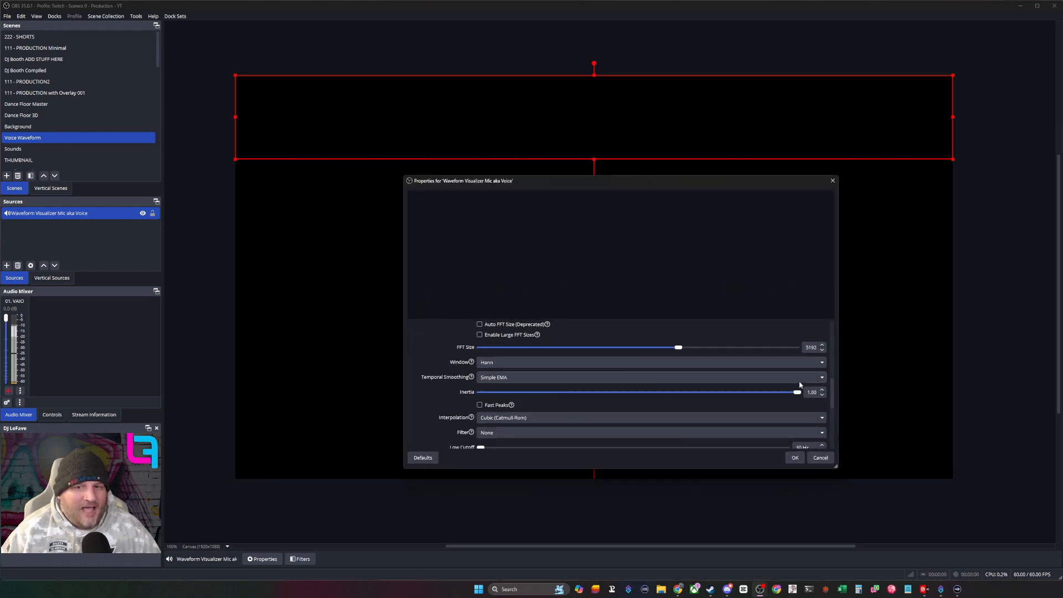
drag(615, 393, 682, 392)
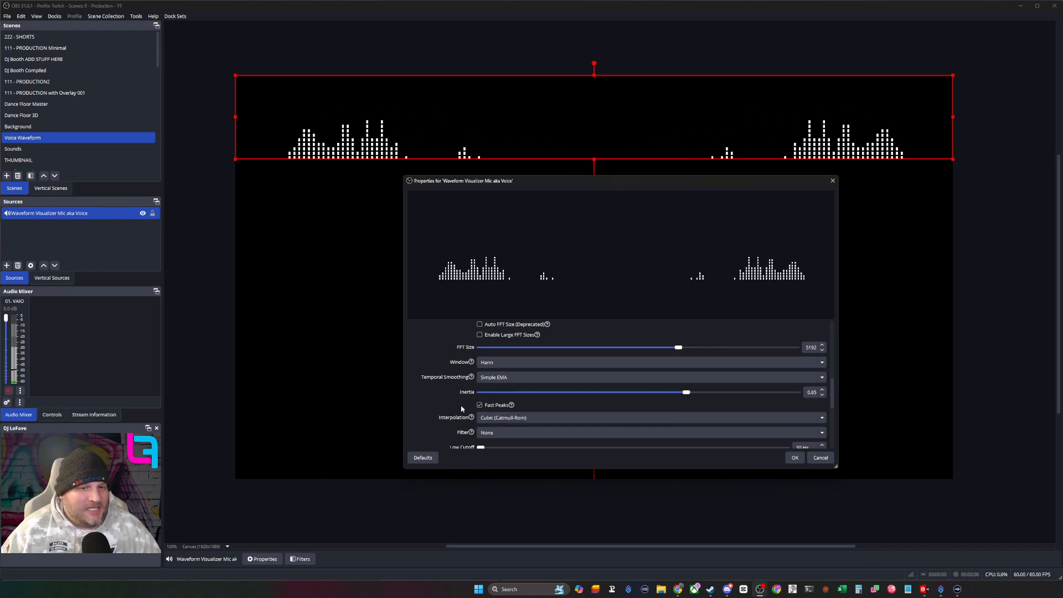
- Change the visualizer's render mode from solid to Pulse
scroll(459, 411, down, 3)
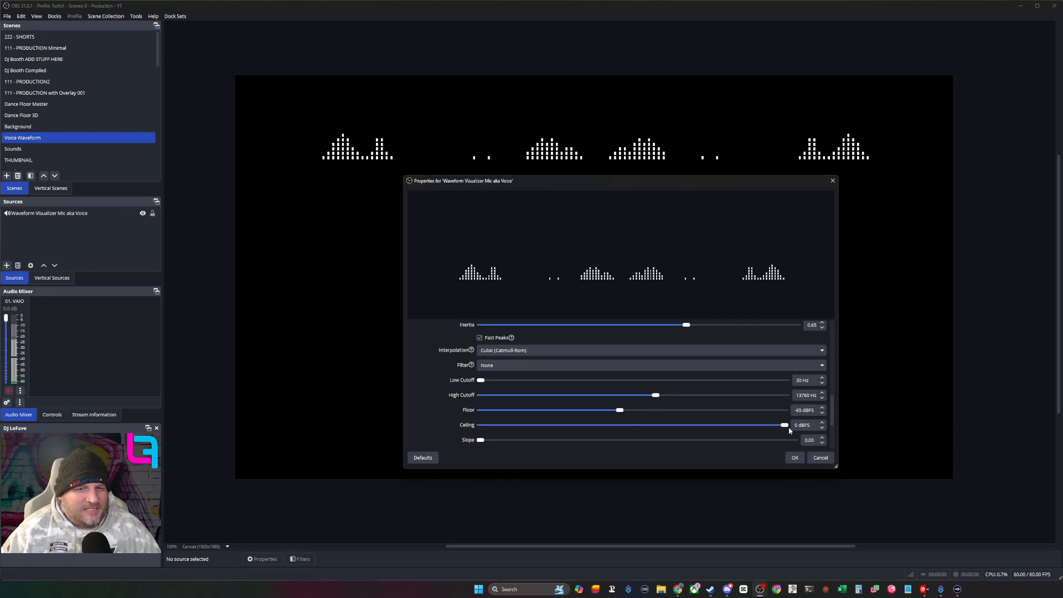
scroll(669, 427, down, 5)
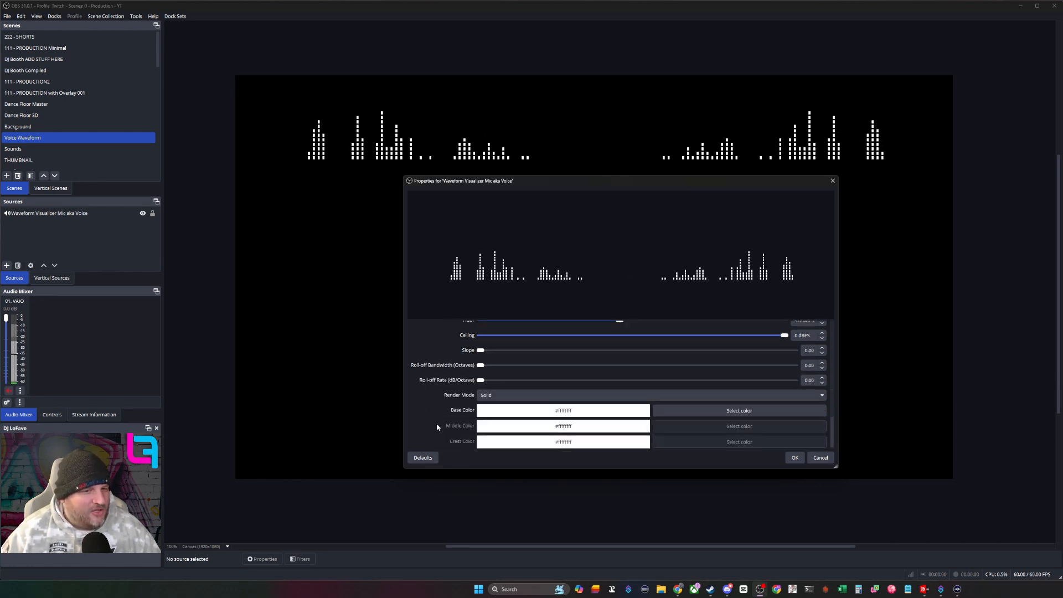
click(501, 397)
click(492, 426)
- Set the visualizer's base color to the saved custom pink and the crest color to the custom blue, and accept the properties
scroll(697, 430, down, 1)
click(694, 394)
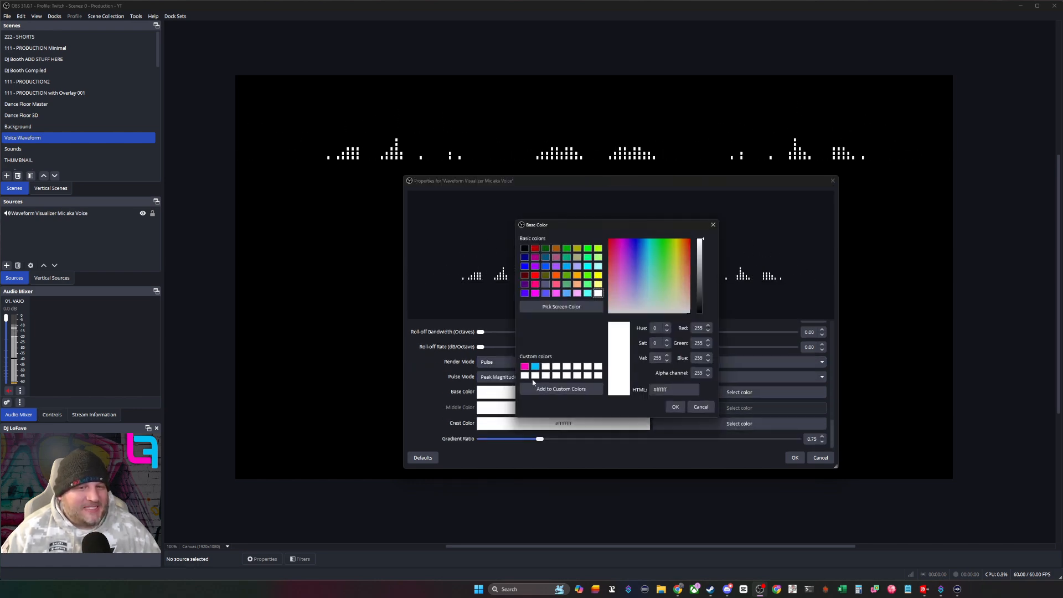
click(525, 366)
click(675, 407)
click(684, 423)
click(533, 366)
click(667, 406)
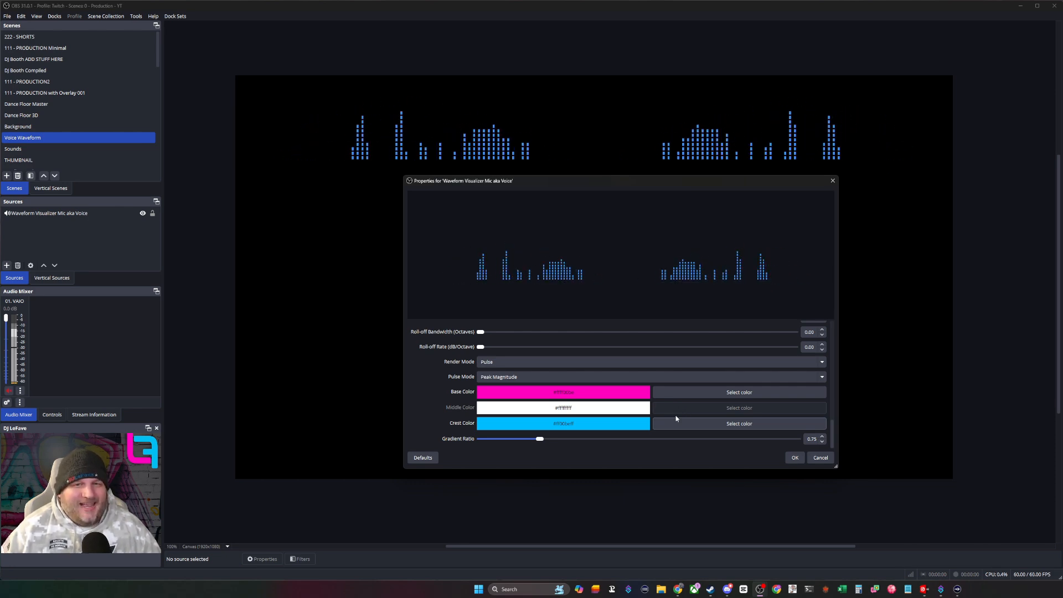
click(794, 457)
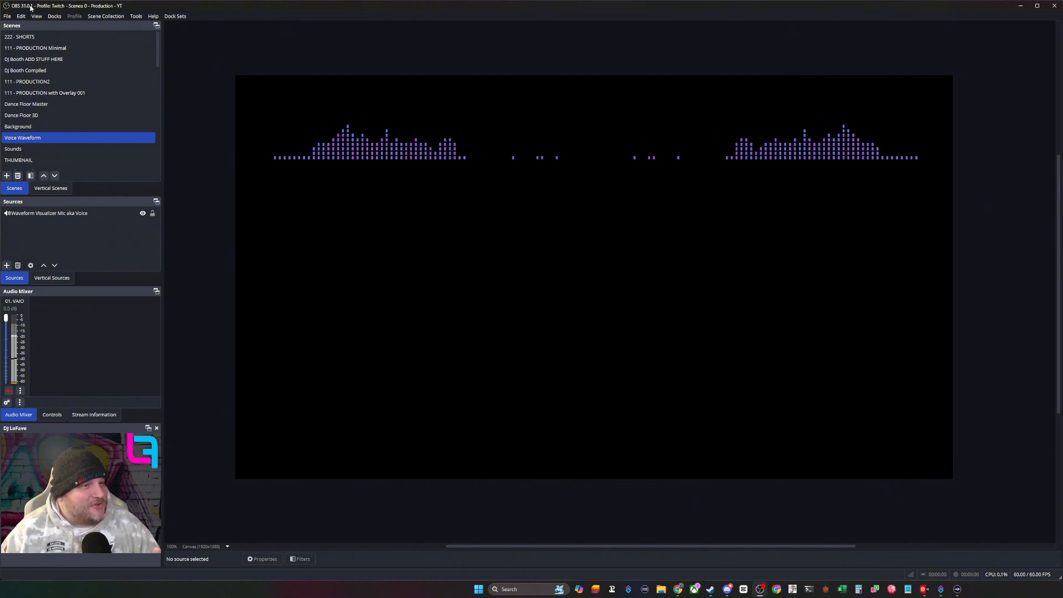
- Add the existing Voice Waveform scene as a source in the Background scene
click(83, 127)
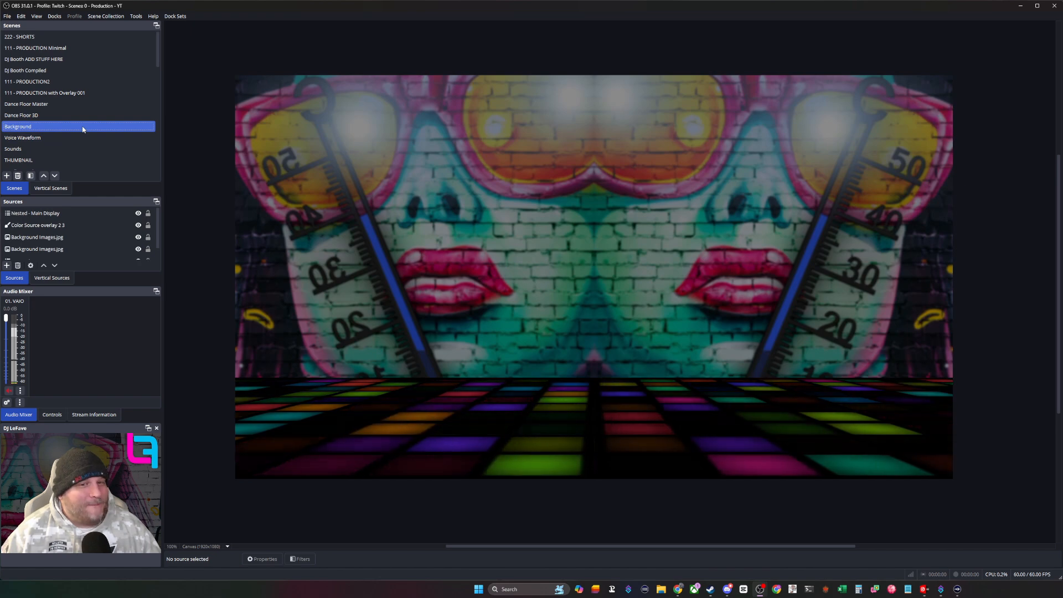
click(6, 266)
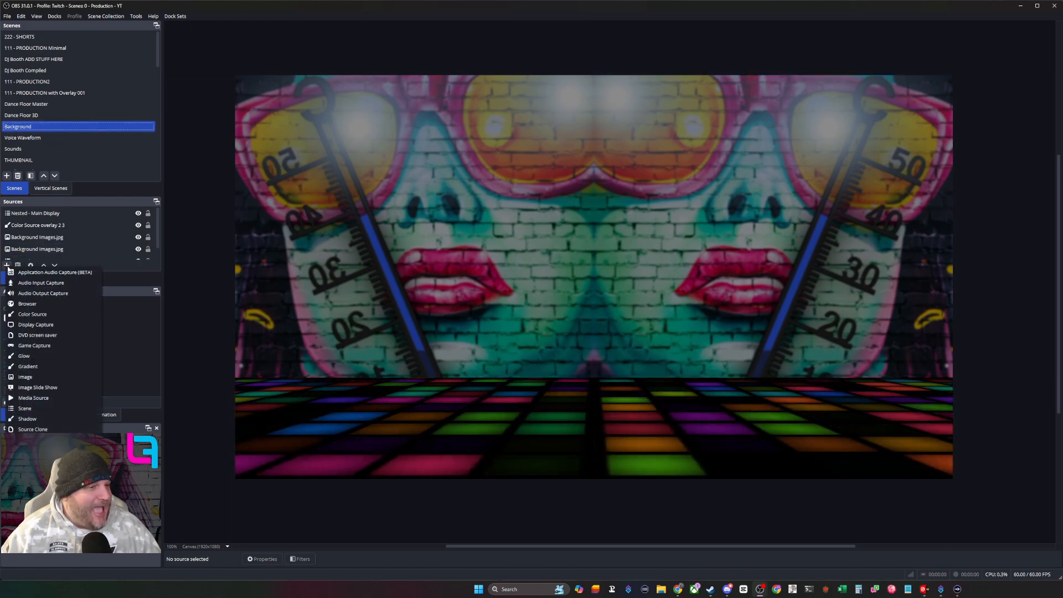
click(25, 408)
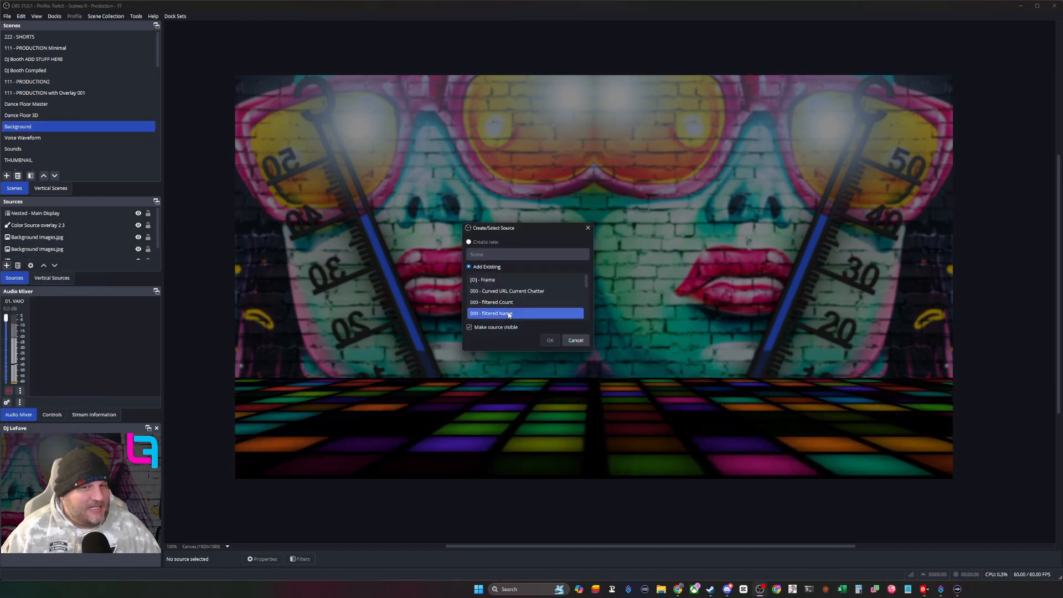
click(540, 302)
scroll(538, 301, down, 8)
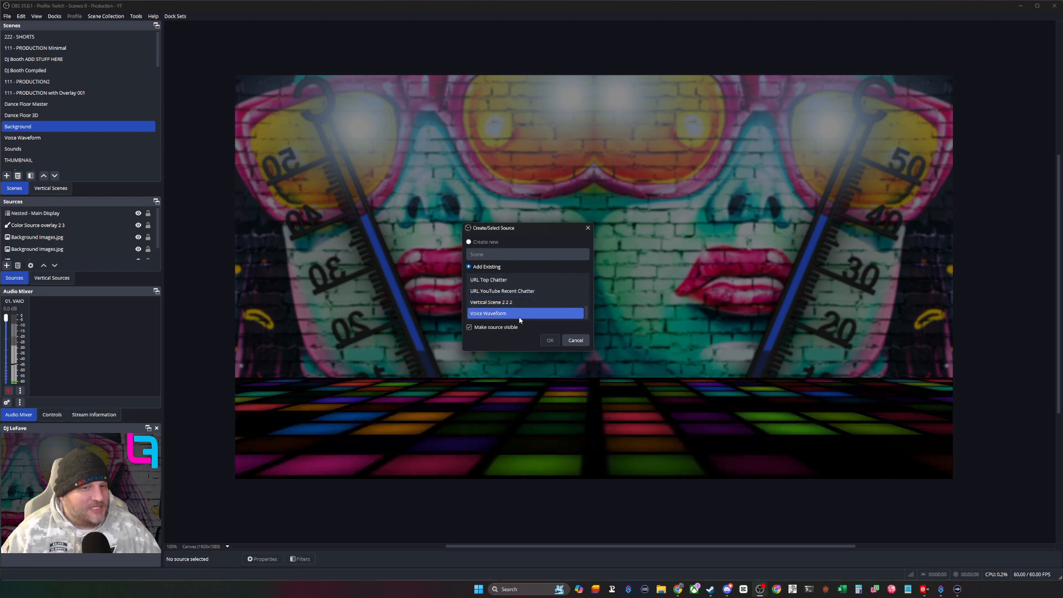
click(520, 315)
click(550, 340)
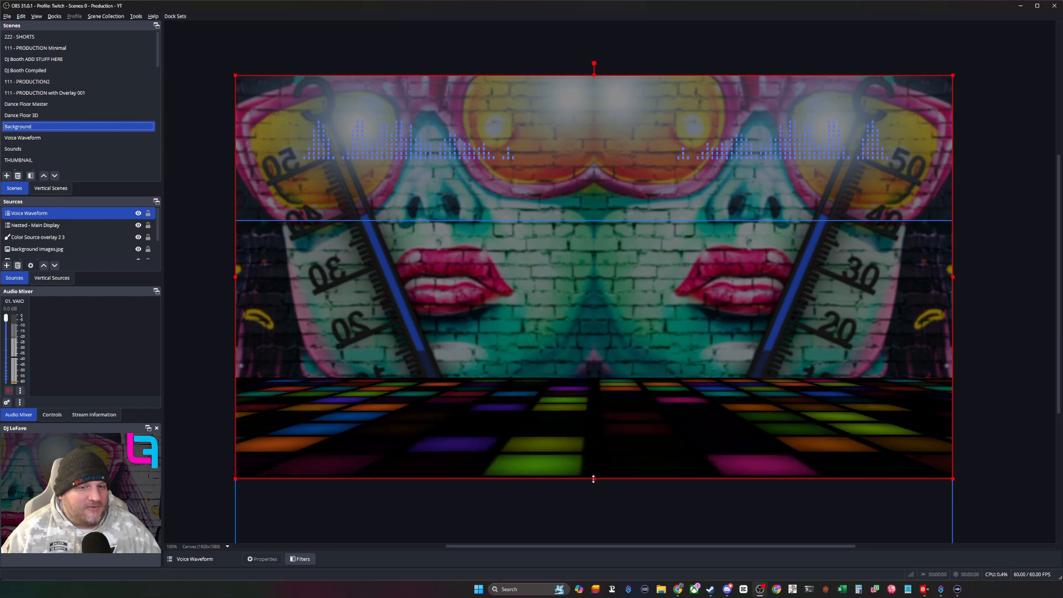
- Crop the empty area below the bars off the Voice Waveform source and move it down onto the dance floor's back edge
drag(593, 478, 584, 309)
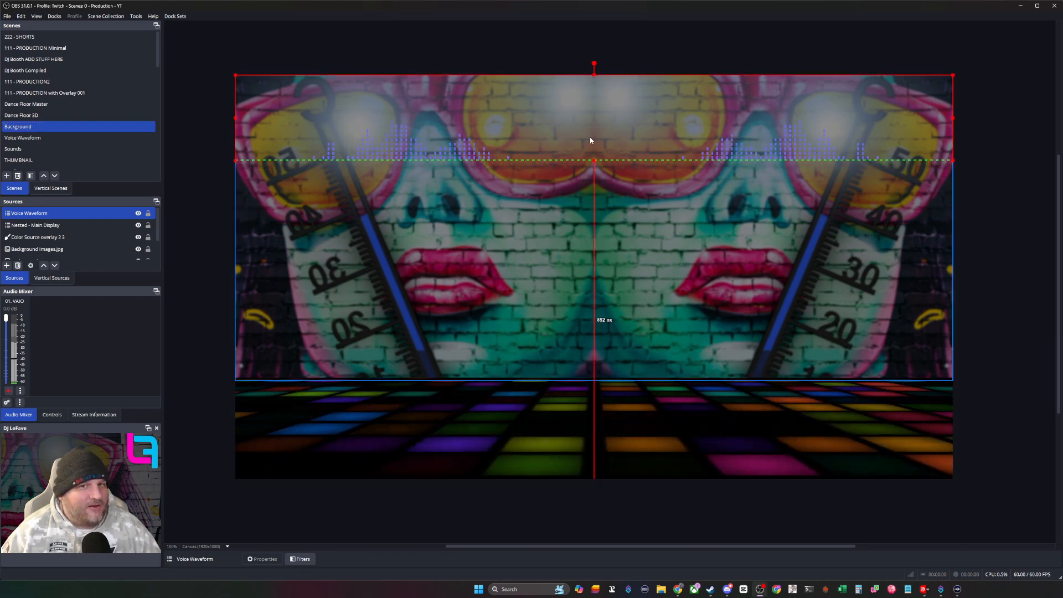
drag(589, 140, 597, 349)
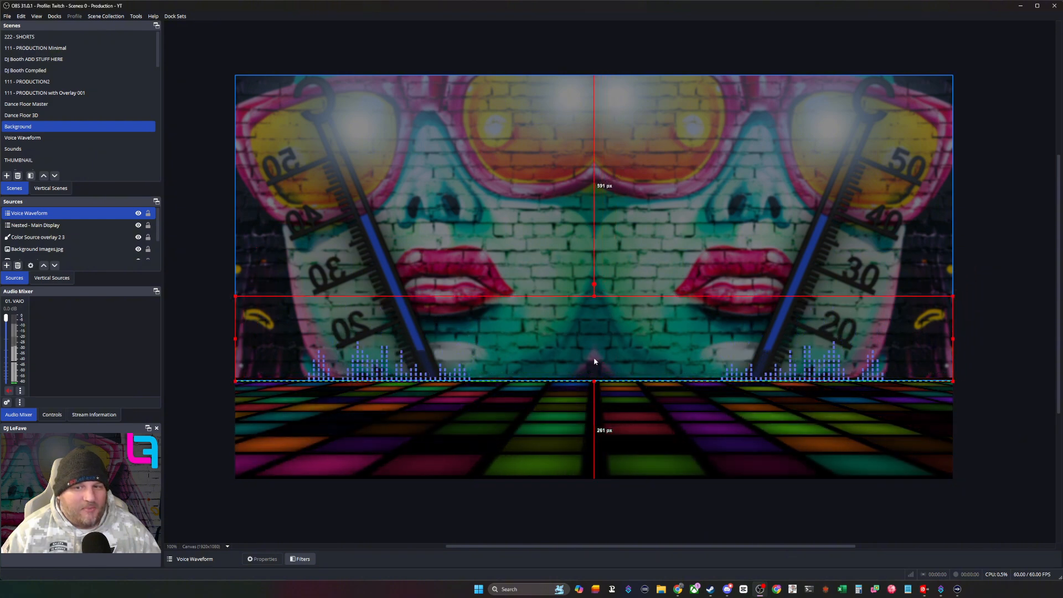
click(1009, 426)
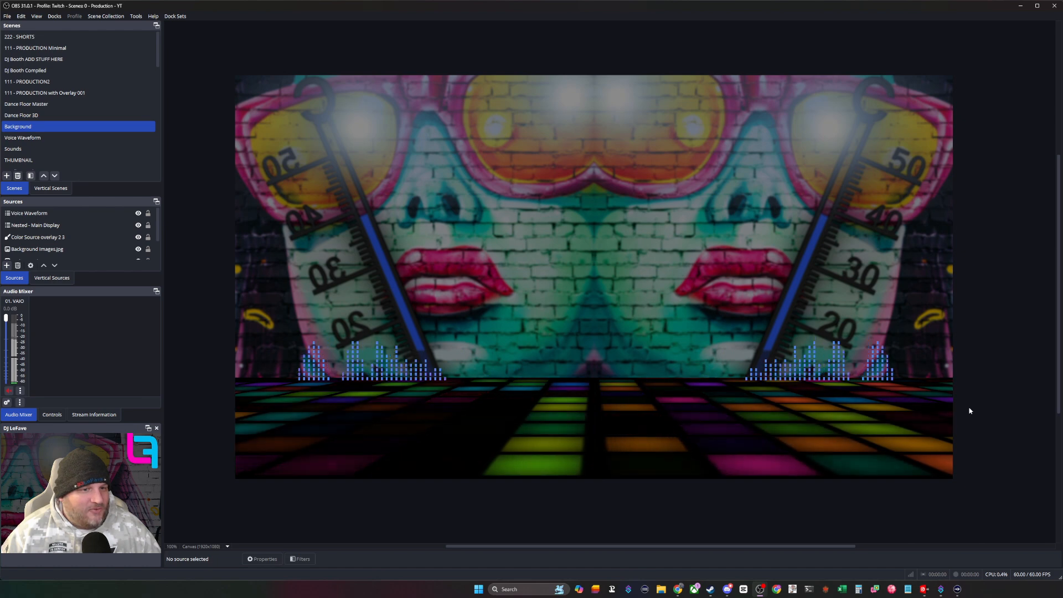
- Enlarge the Voice Waveform source past both sides of the canvas and center it horizontally
click(380, 366)
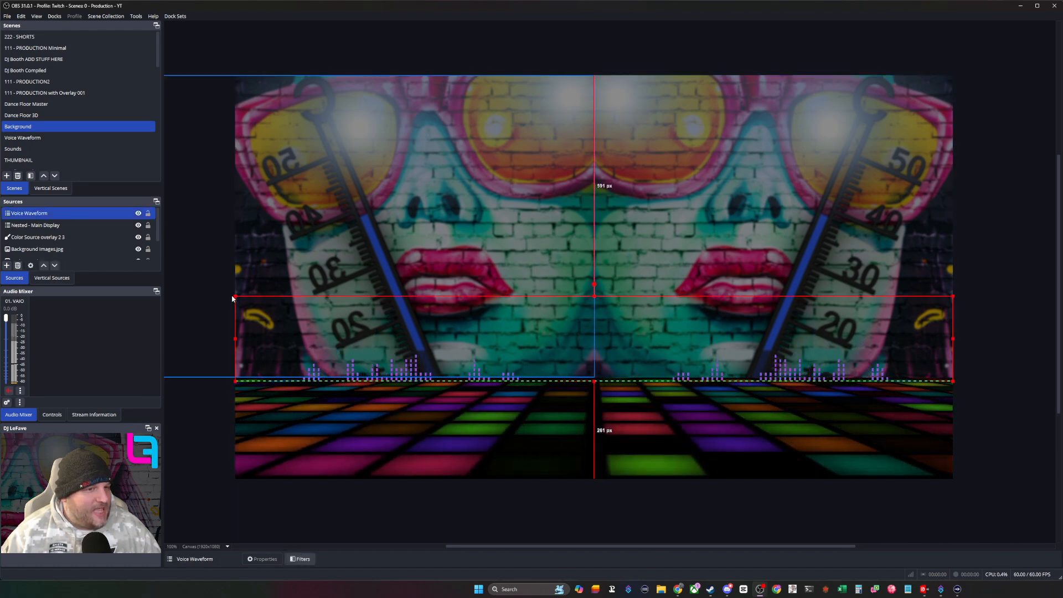
drag(233, 296, 225, 289)
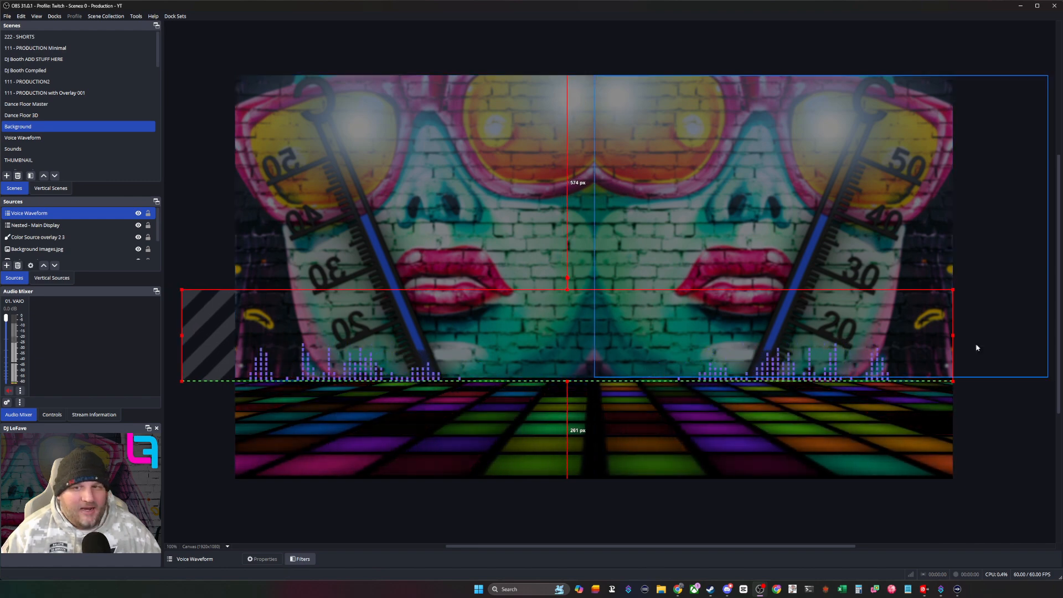
drag(952, 289, 983, 283)
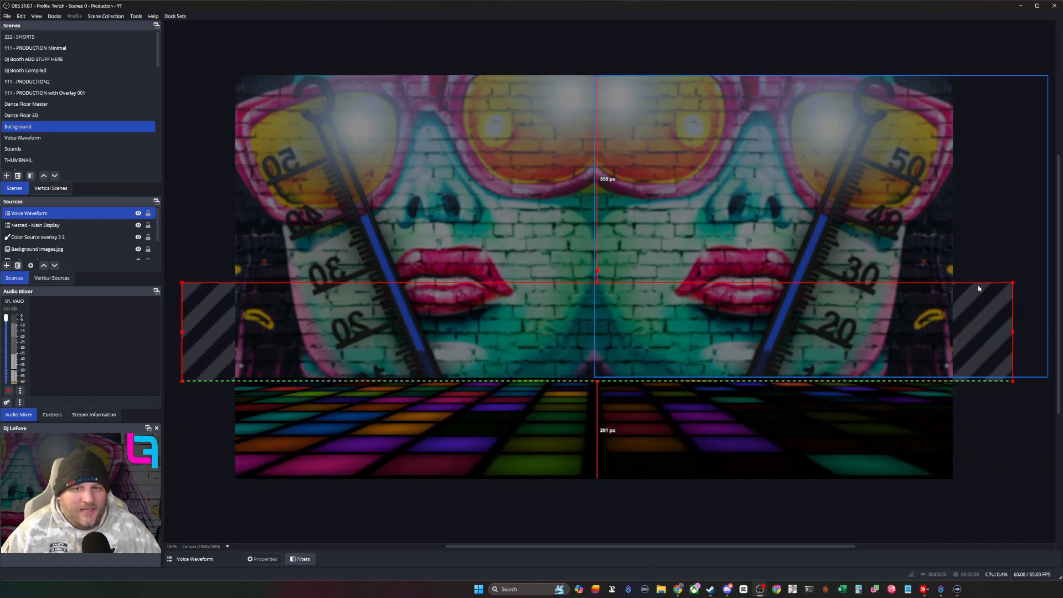
right_click(726, 310)
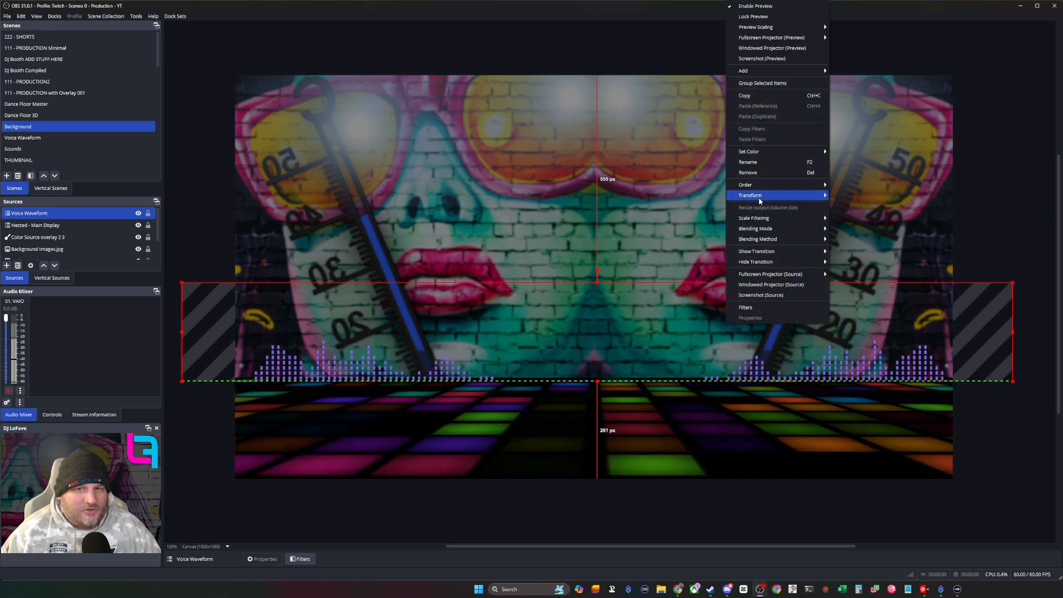
mouse_move(805, 198)
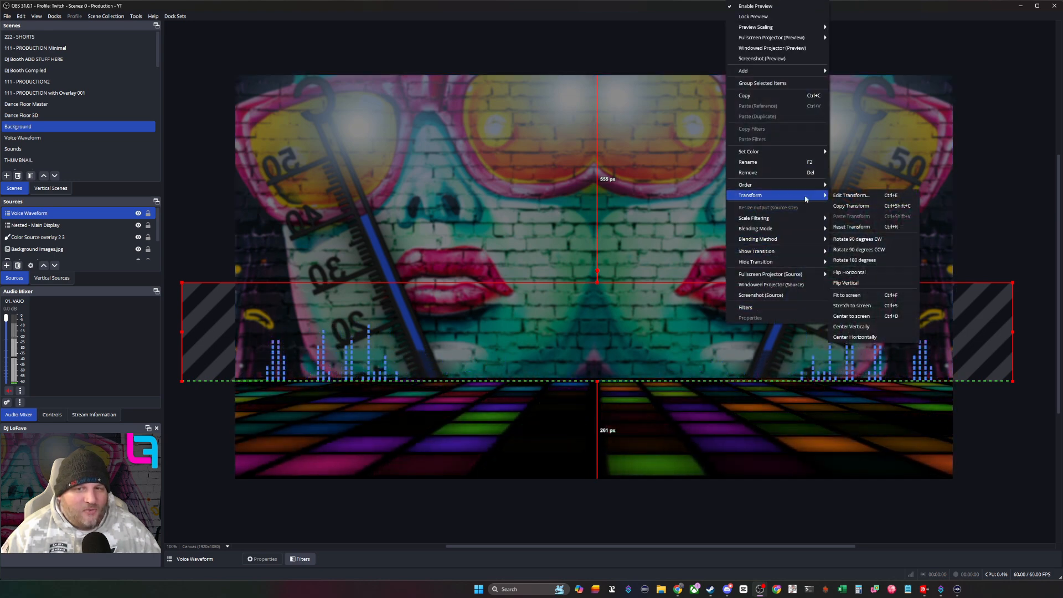
click(857, 337)
click(990, 444)
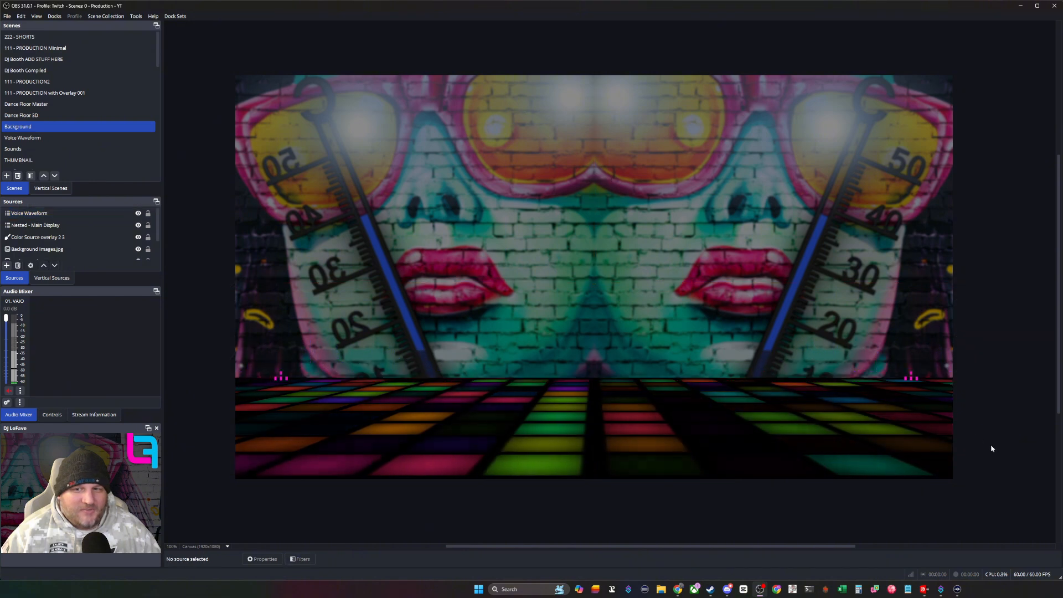
- Check the waveform in the 111 - PRODUCTION with Overlay 001 scene and fine-tune its alignment with the dance floor edge in Background
click(47, 93)
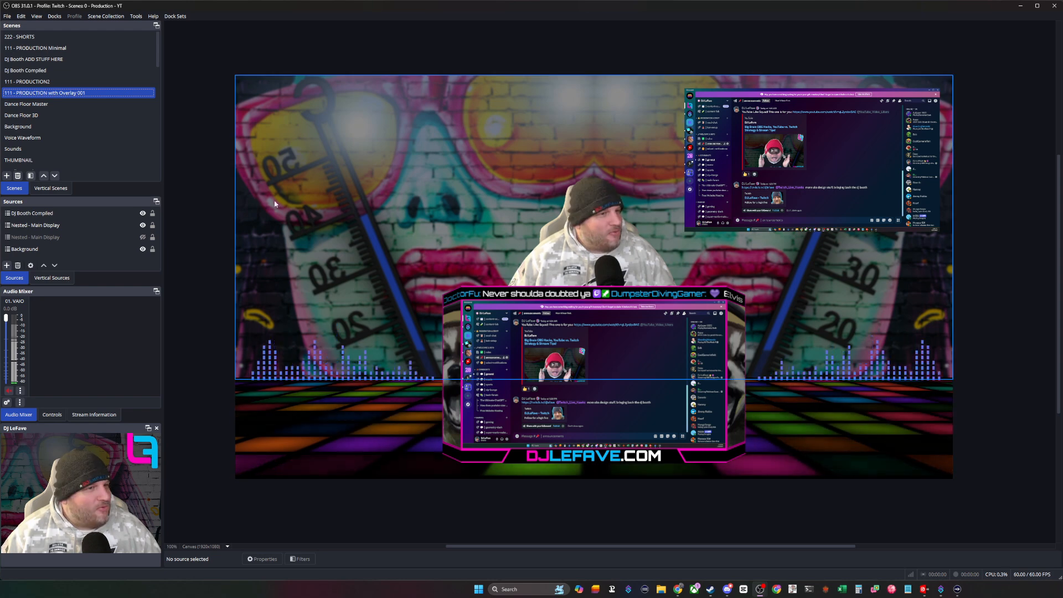
click(46, 126)
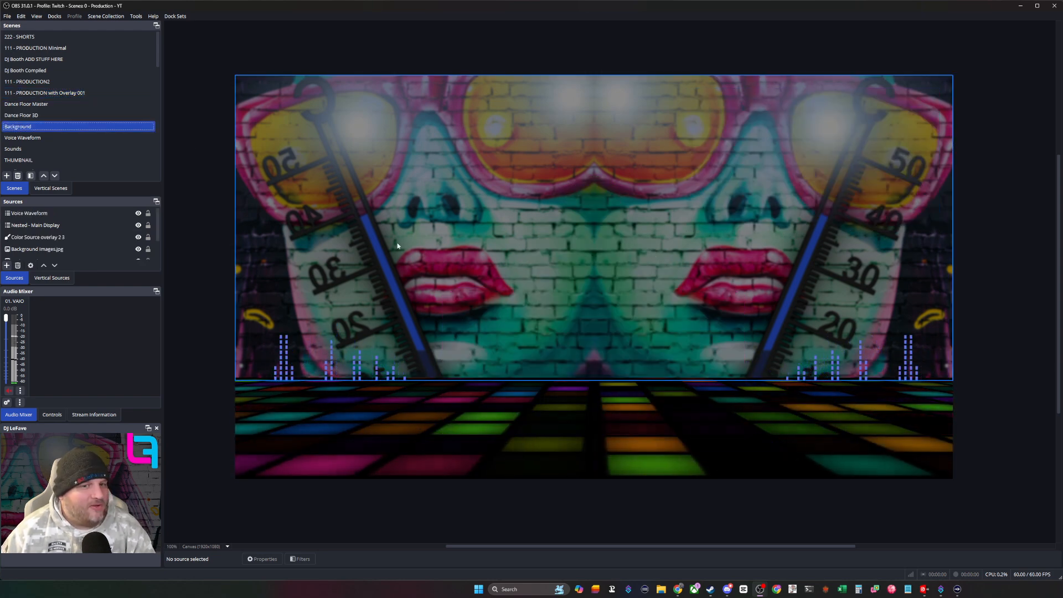
click(635, 331)
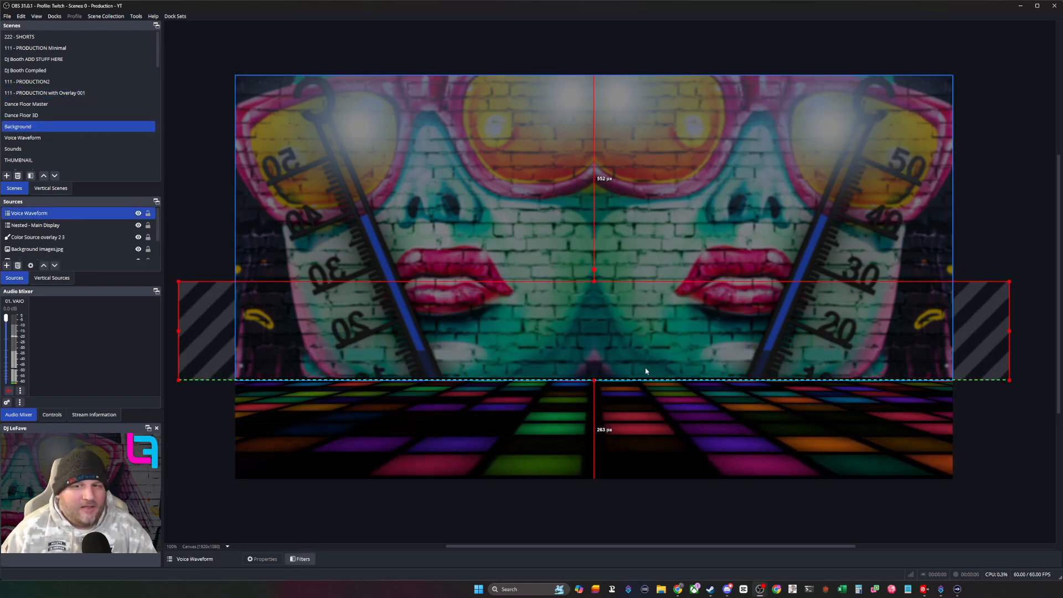
scroll(648, 382, up, 6)
scroll(651, 387, up, 10)
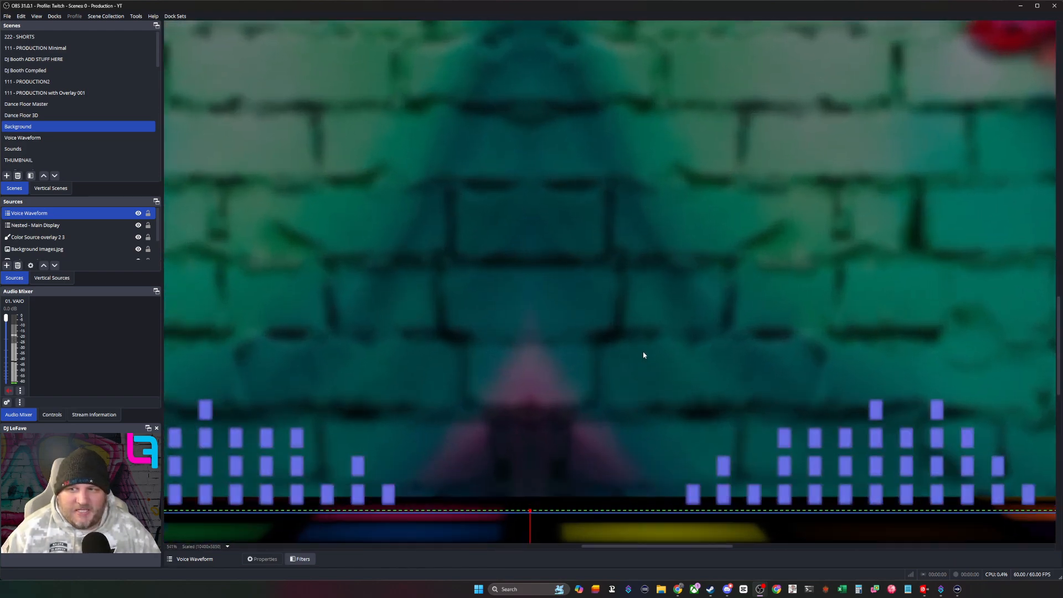
drag(643, 355, 546, 260)
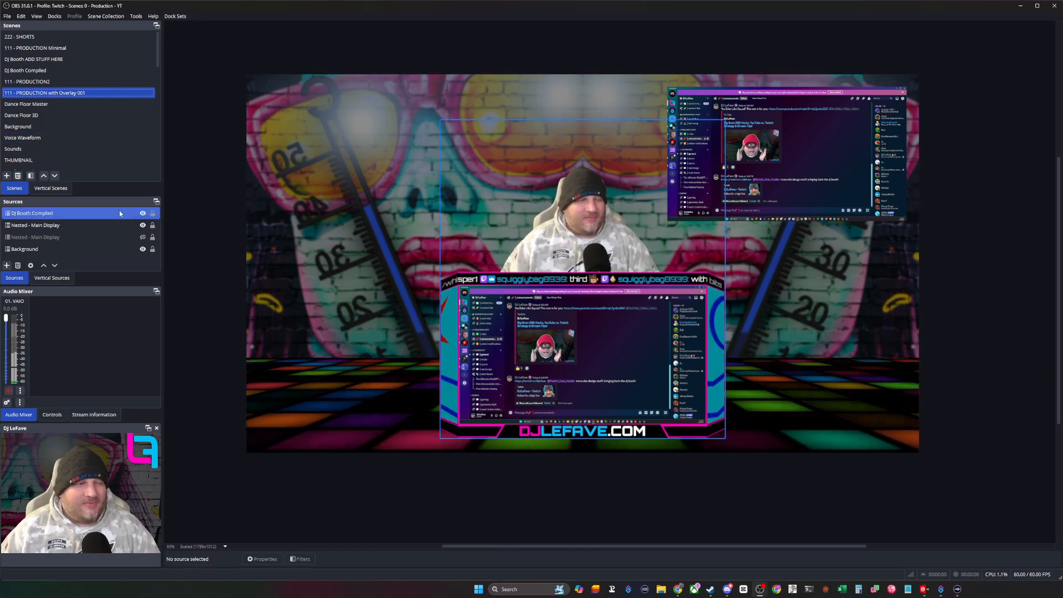
- Add a new audio output capture named "Audio Output Capture - VDJ Music" to the Sounds scene
click(55, 149)
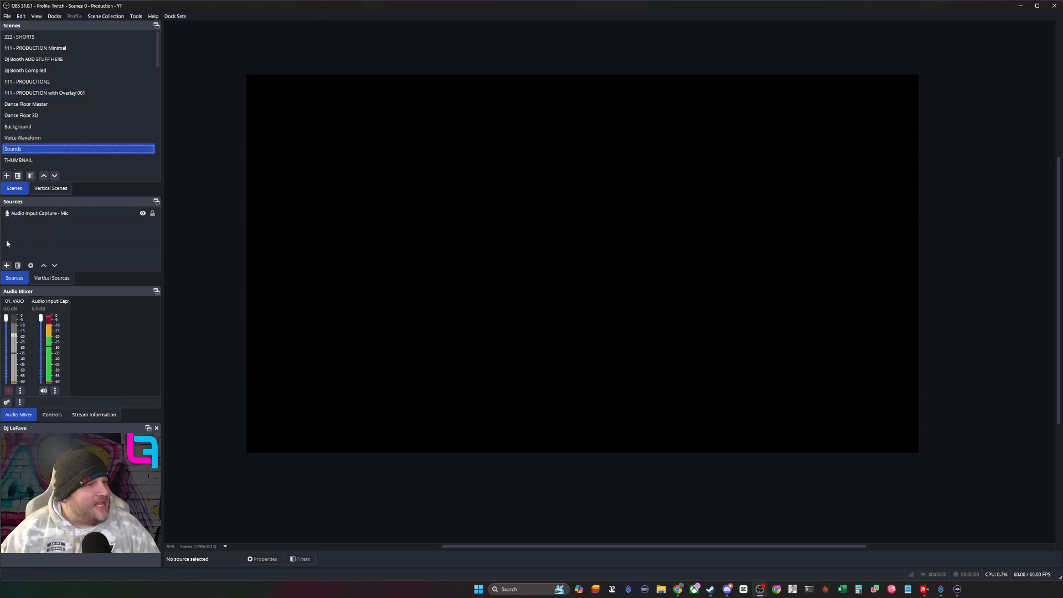
click(7, 266)
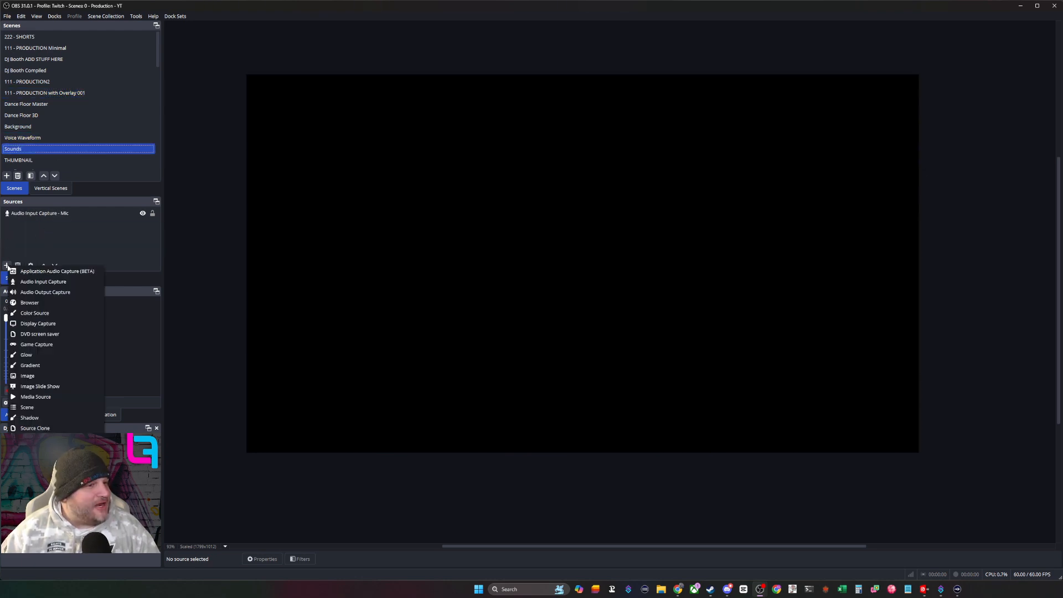
click(47, 293)
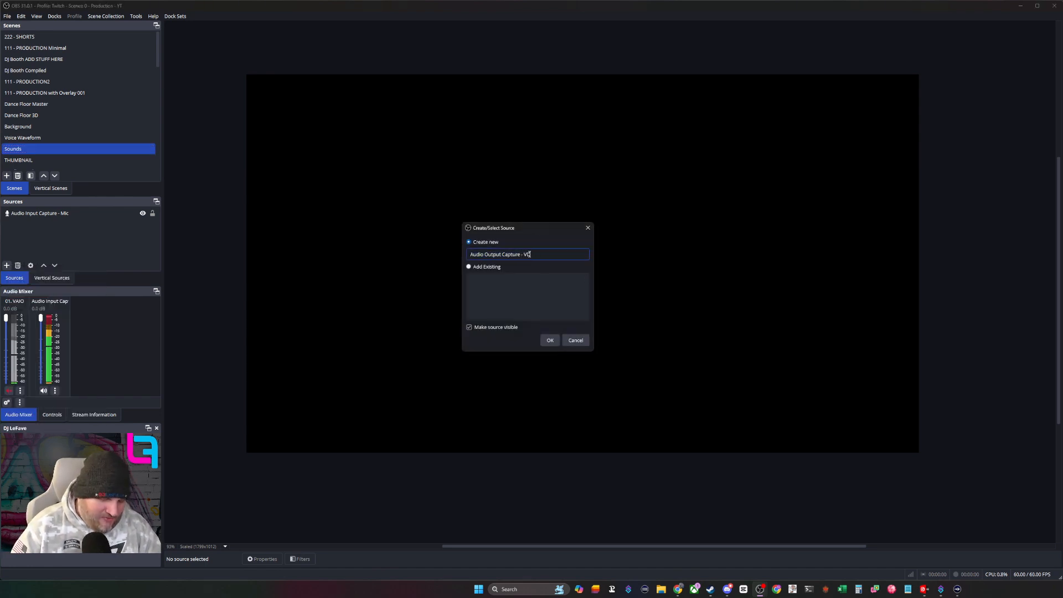
text(- VDJ Music)
key(Return)
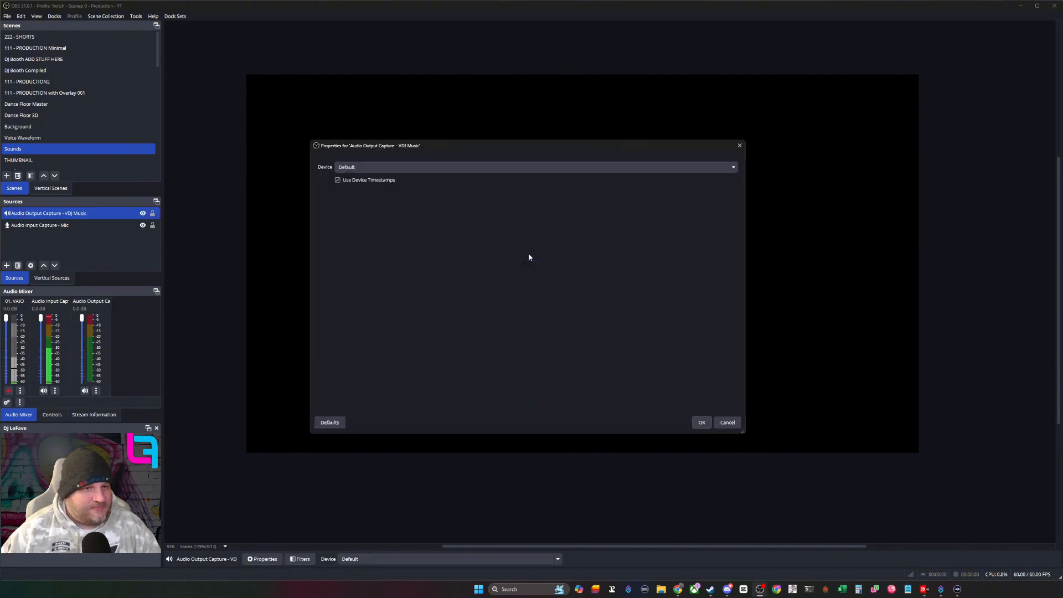
- Set the VDJ Music capture's device to Wave Link Music (Elgato Wave:XLR) and accept the properties
click(398, 167)
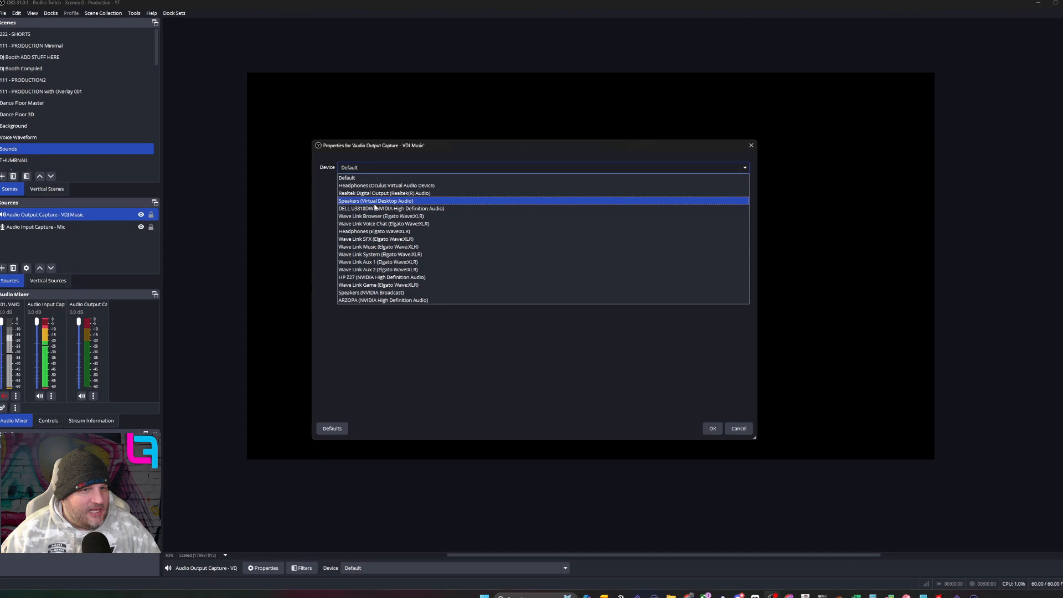
click(376, 201)
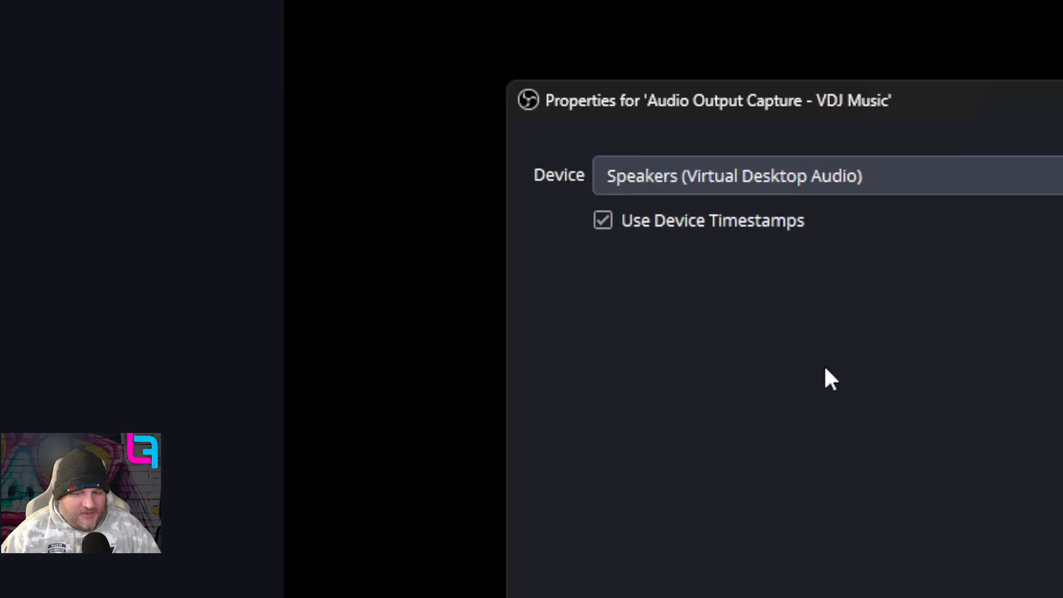
click(477, 168)
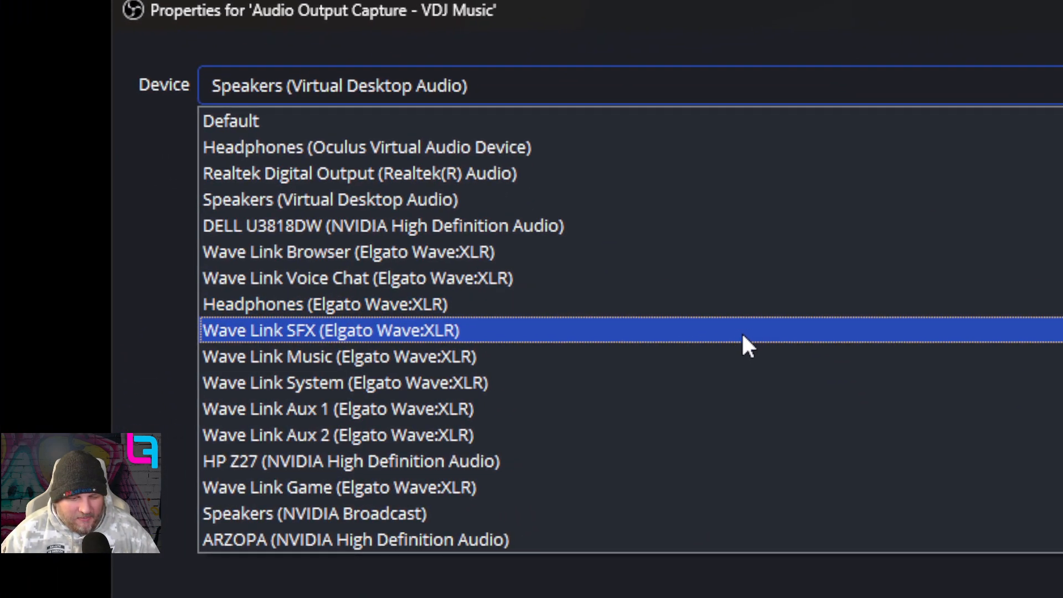
click(737, 349)
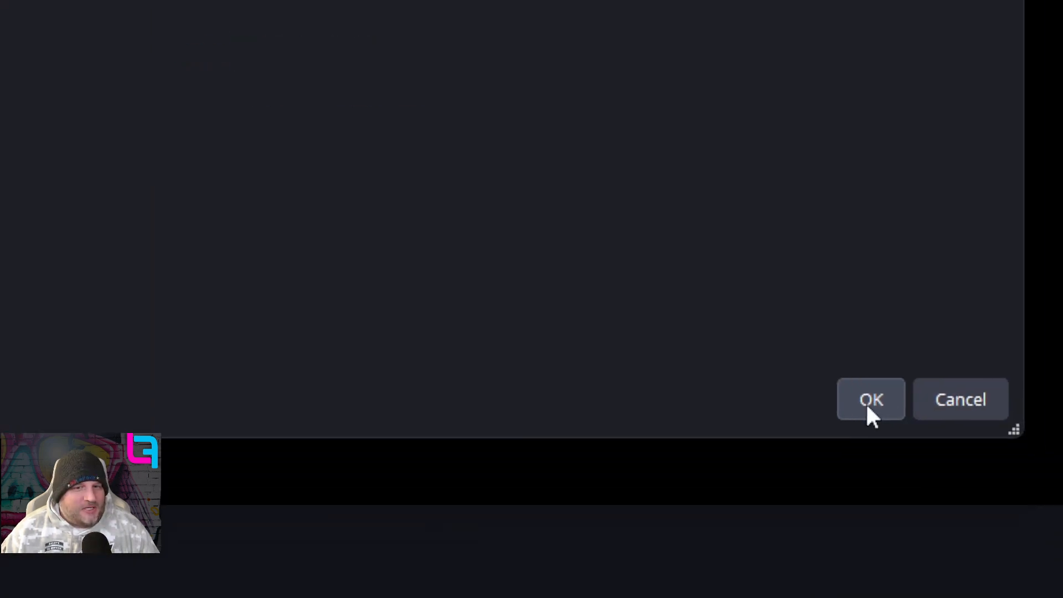
click(866, 403)
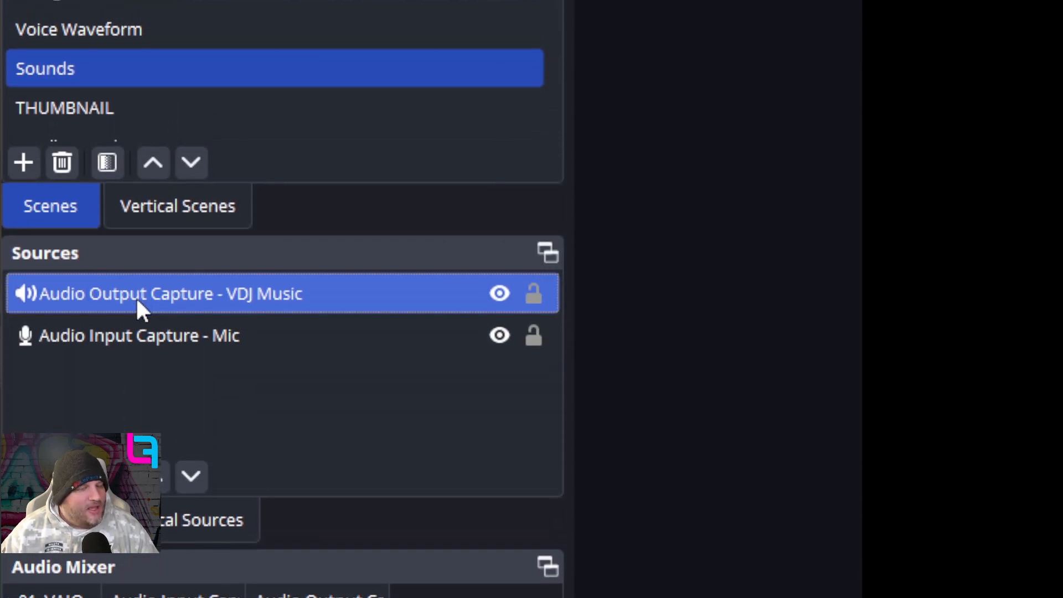
- Rename the audio output capture source in the Sounds scene as "Music"
right_click(135, 297)
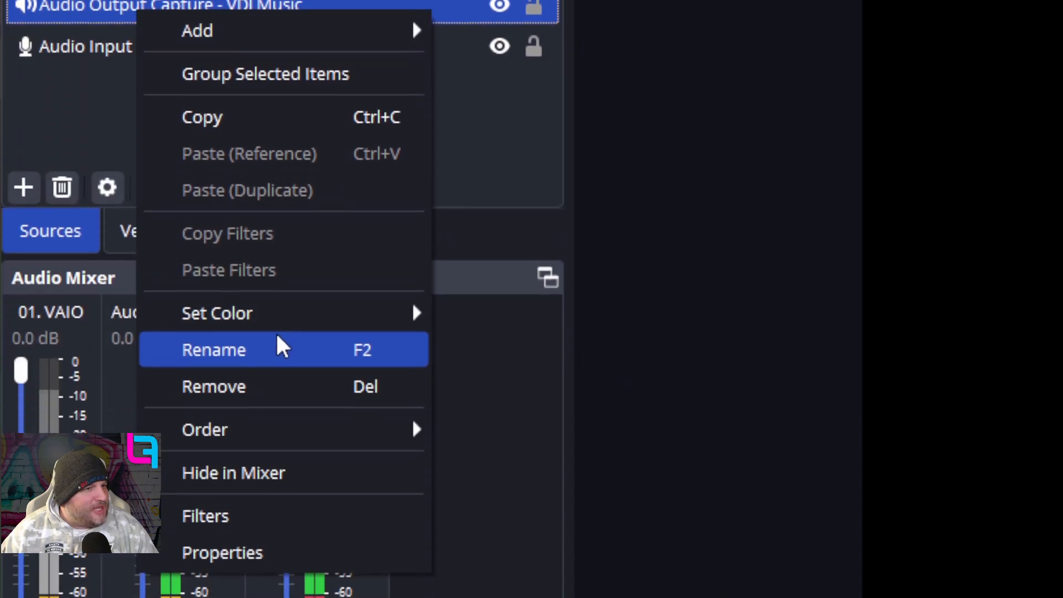
click(277, 510)
text(Music)
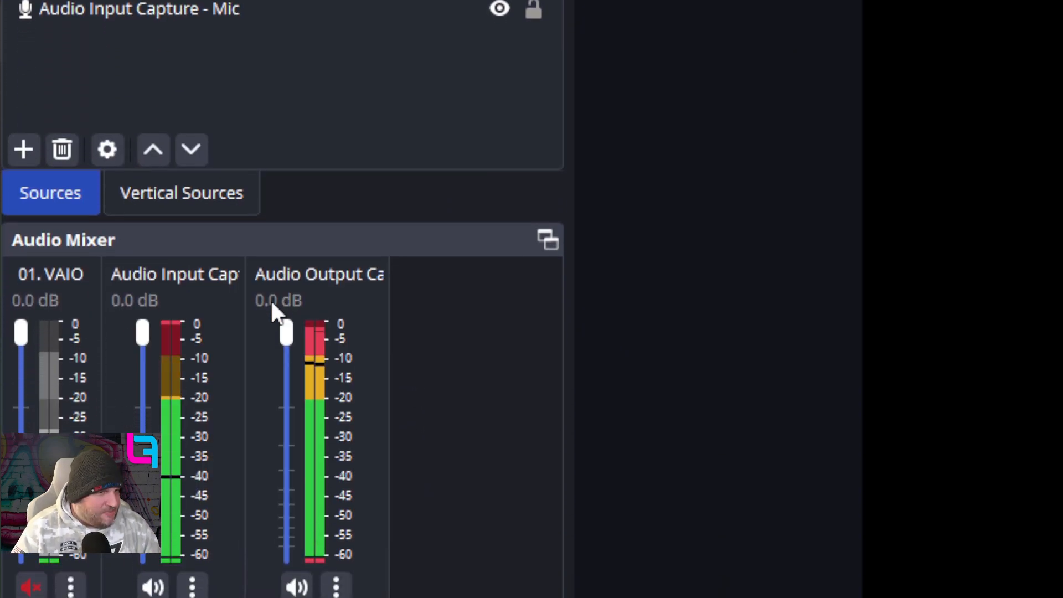
key(Return)
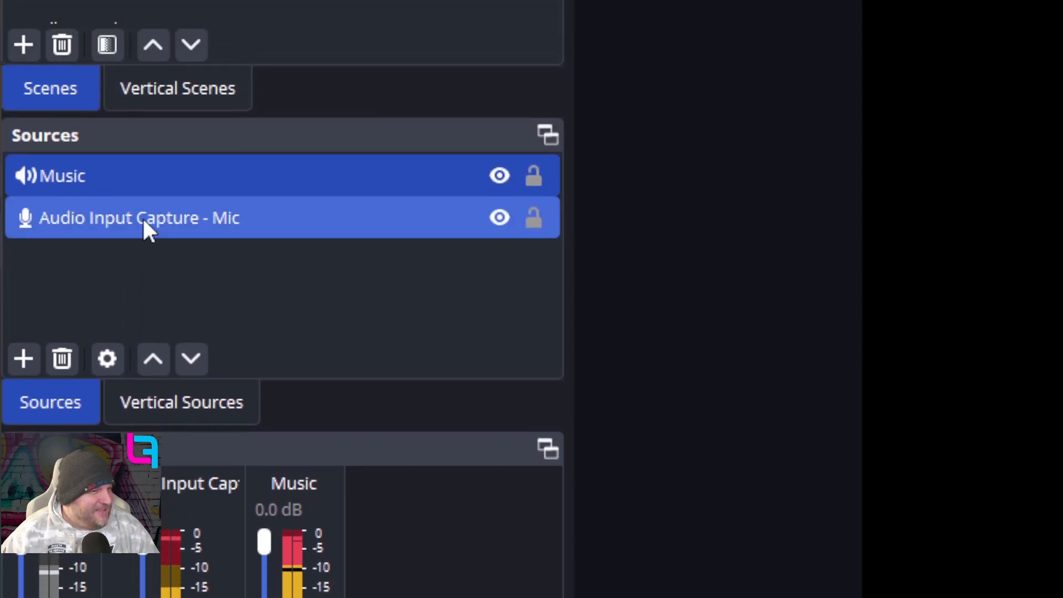
- Rename the audio input capture source as "01 Mic" and select the Music source
right_click(141, 22)
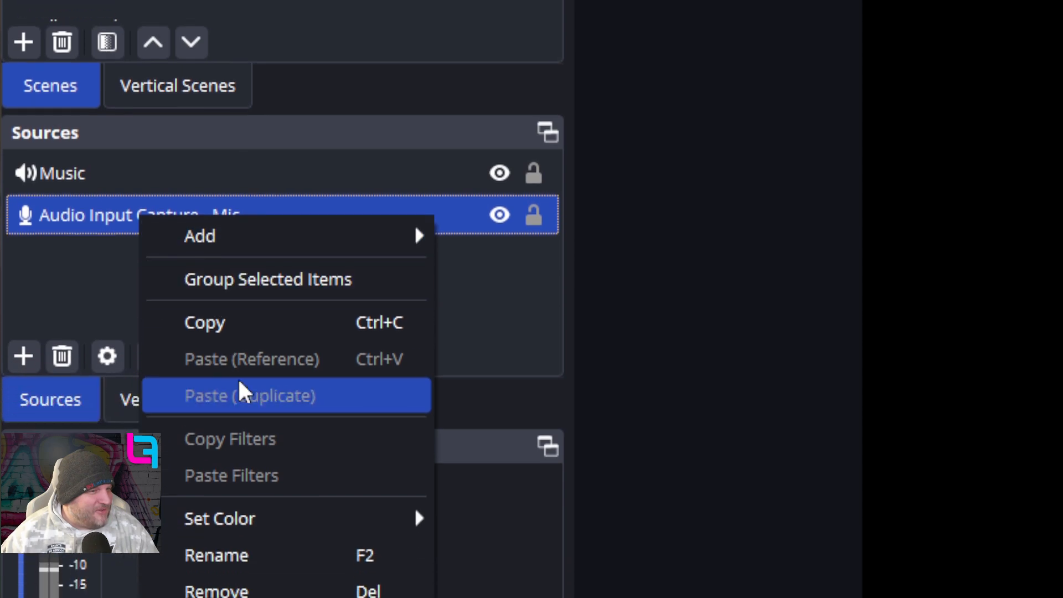
key(Escape)
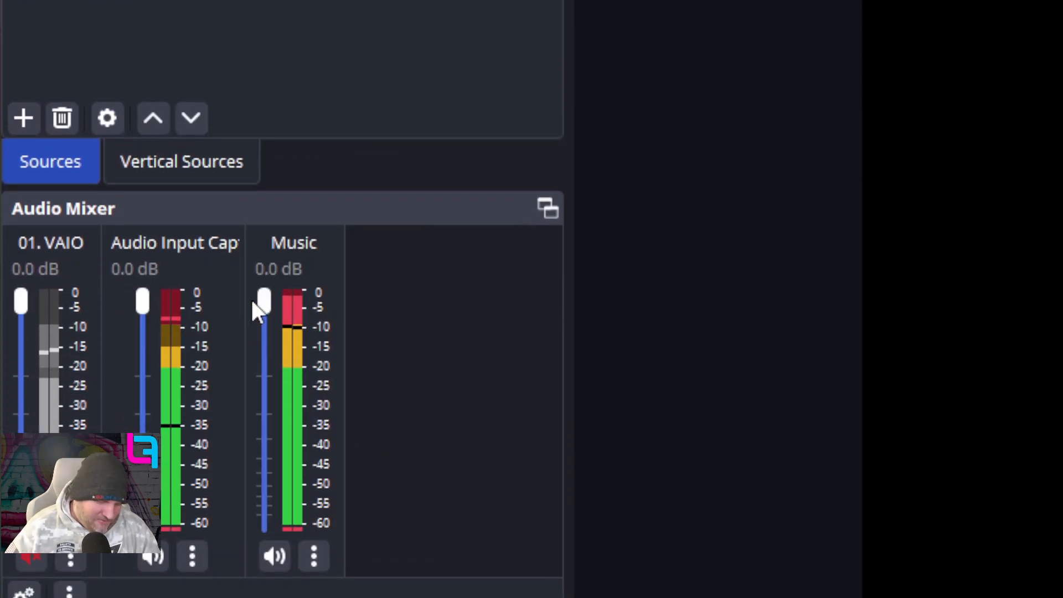
text(01 Mic)
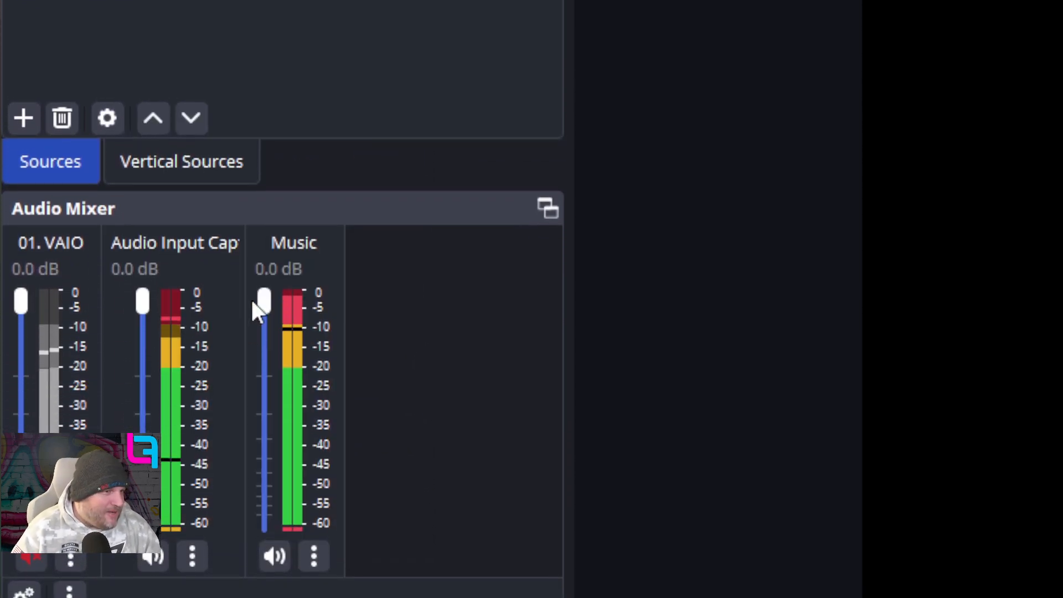
key(Return)
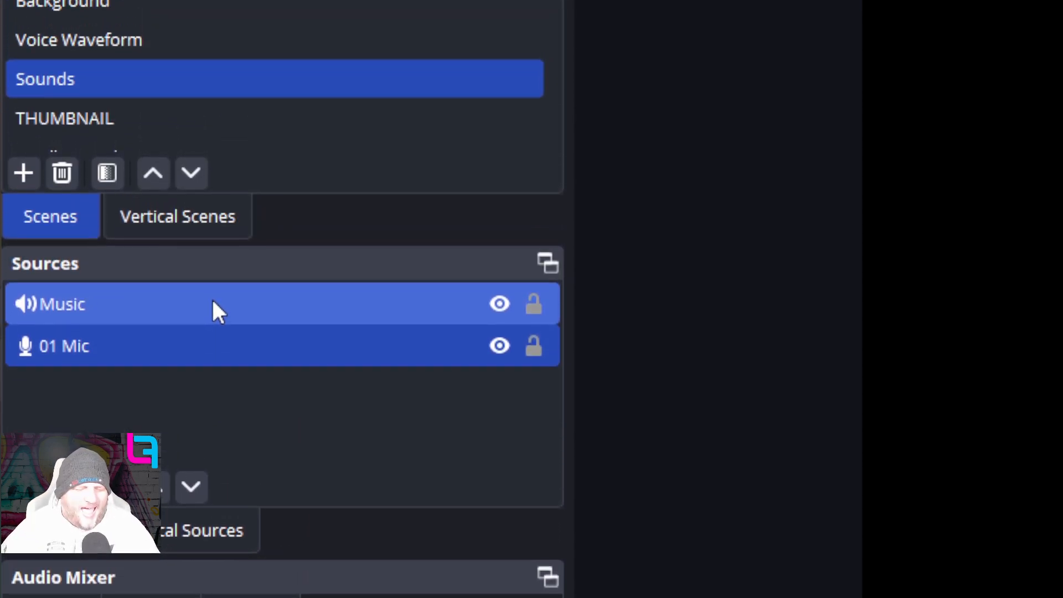
click(212, 303)
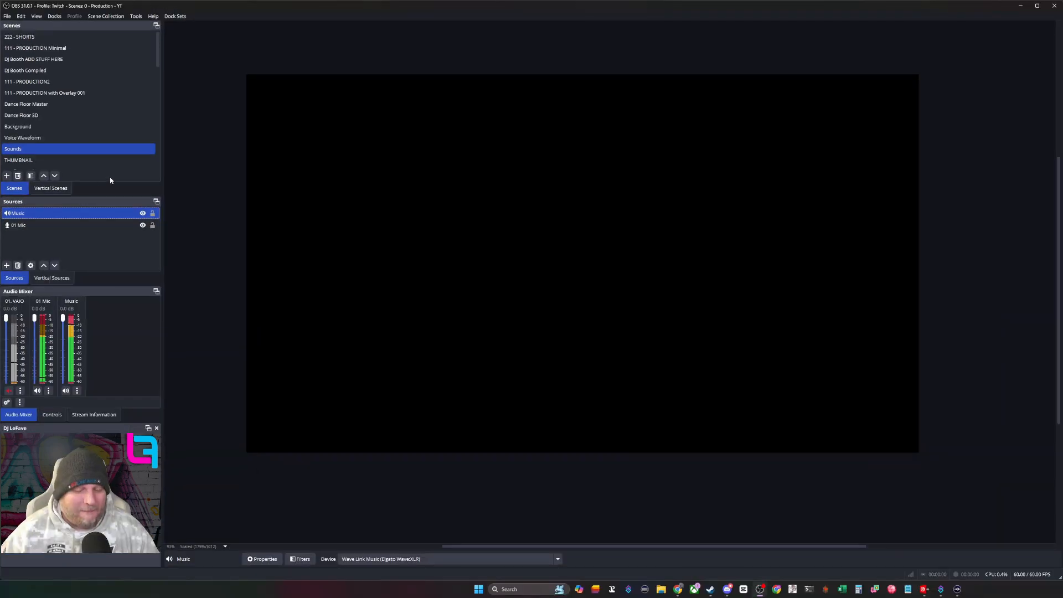
- Duplicate the Voice Waveform scene as "SFV Waveform" and add it to the Background scene above the Voice Waveform source
ctrl+click(34, 137)
click(35, 139)
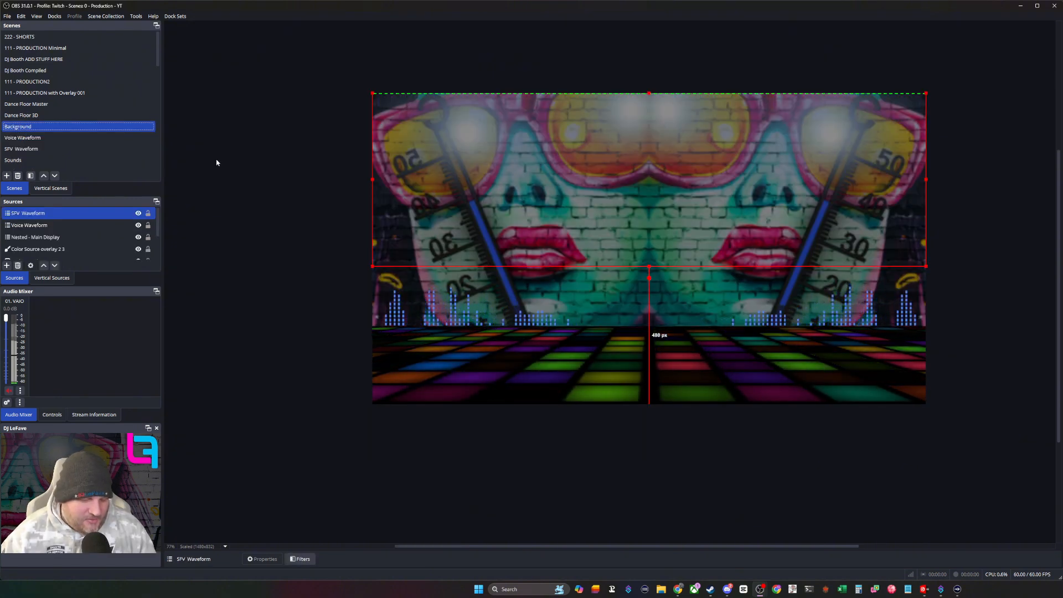
key(ctrl+shift+v)
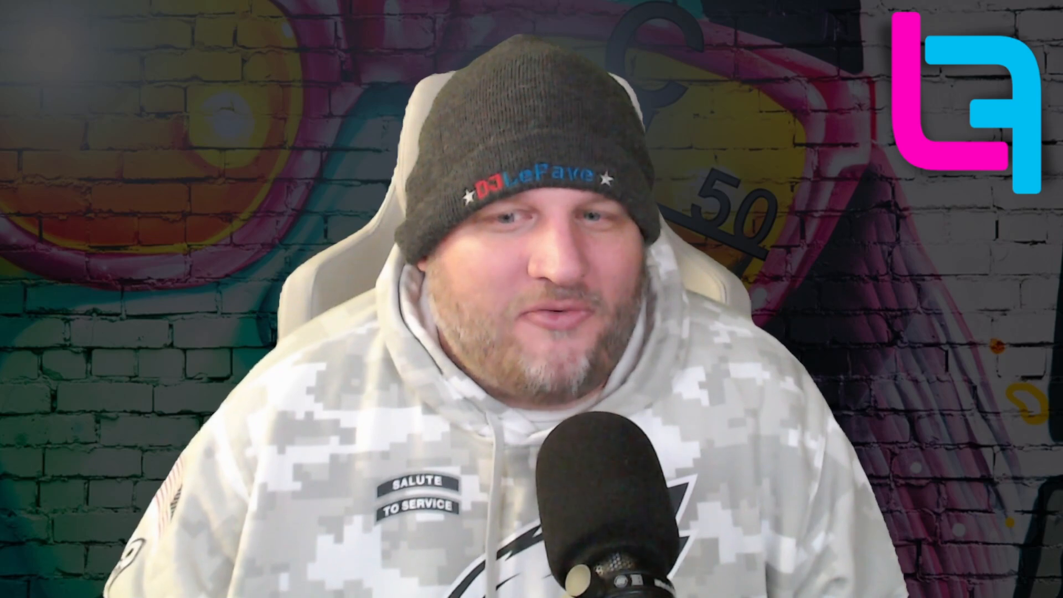